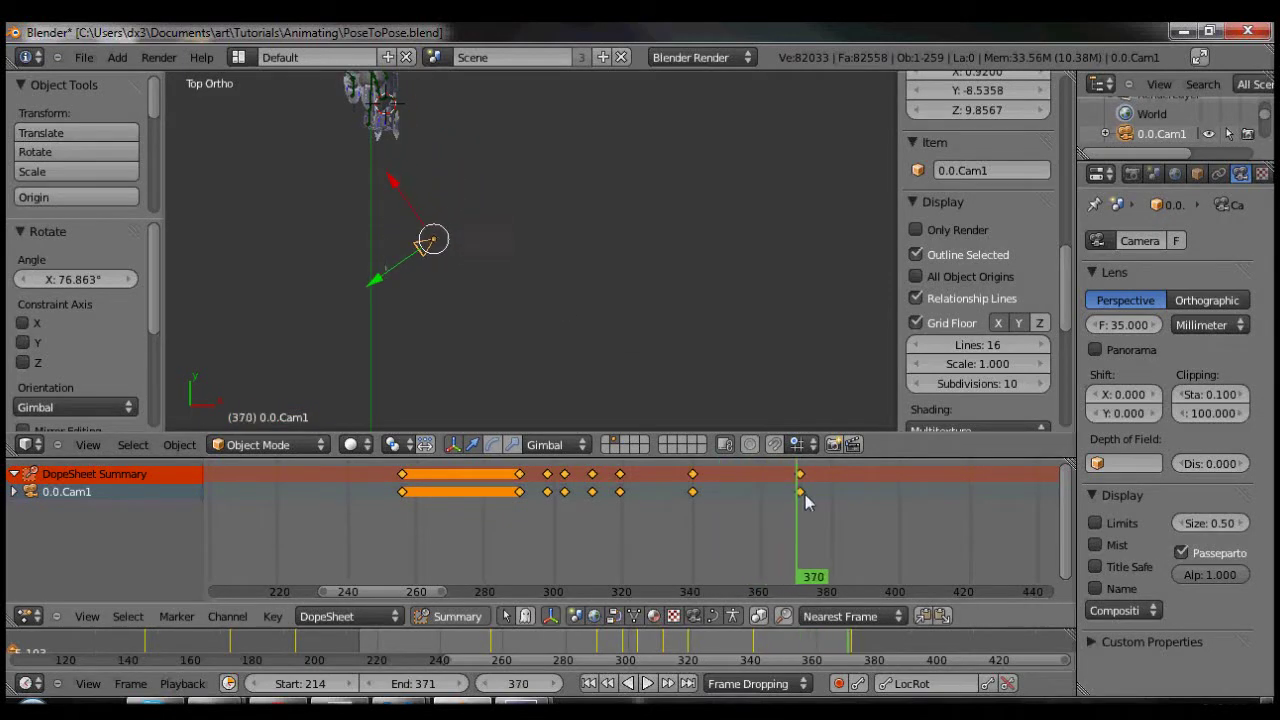
Preview the camera move, then select Cylinder.024 and centre the top view on it
key(KP_0)
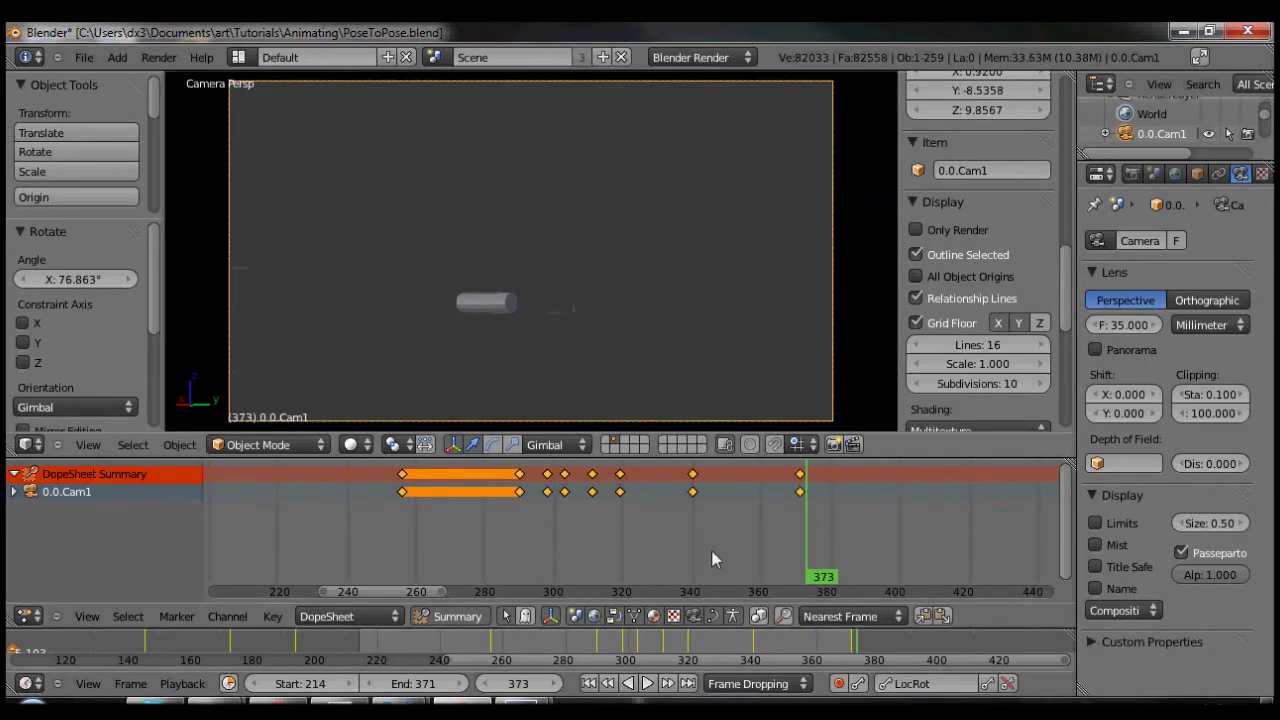
drag(810, 530, 932, 530)
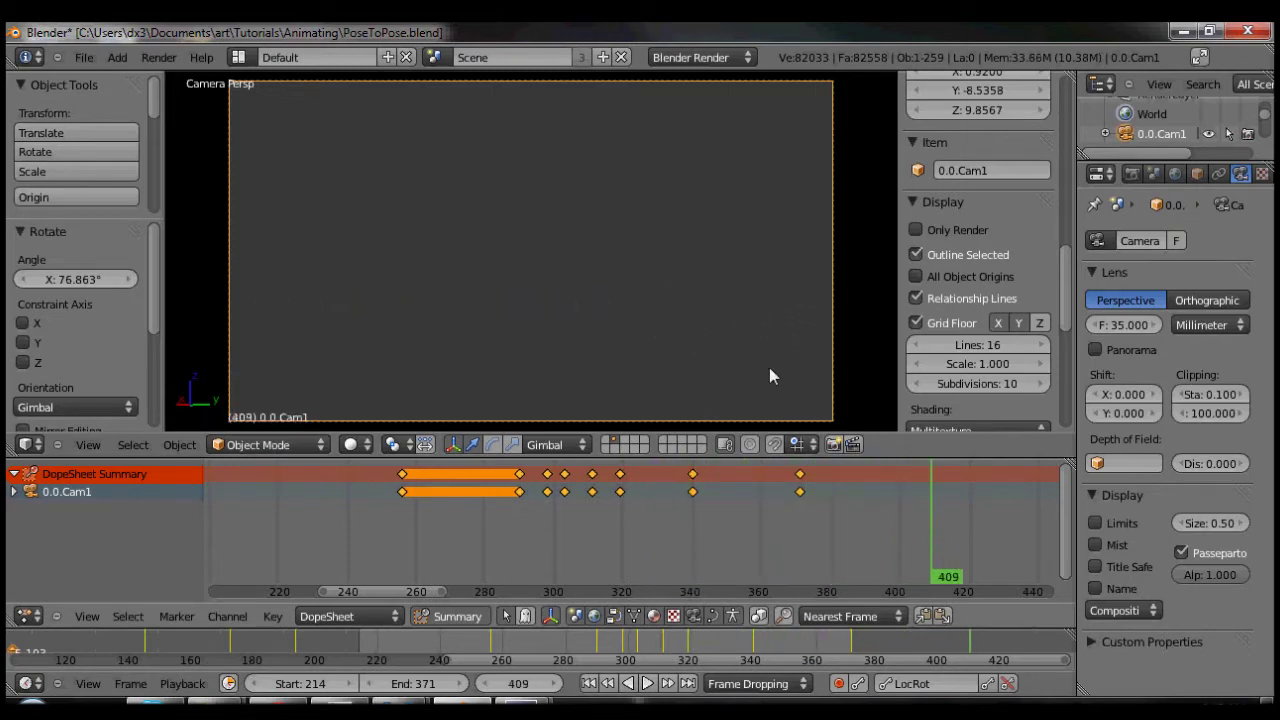
key(KP_7)
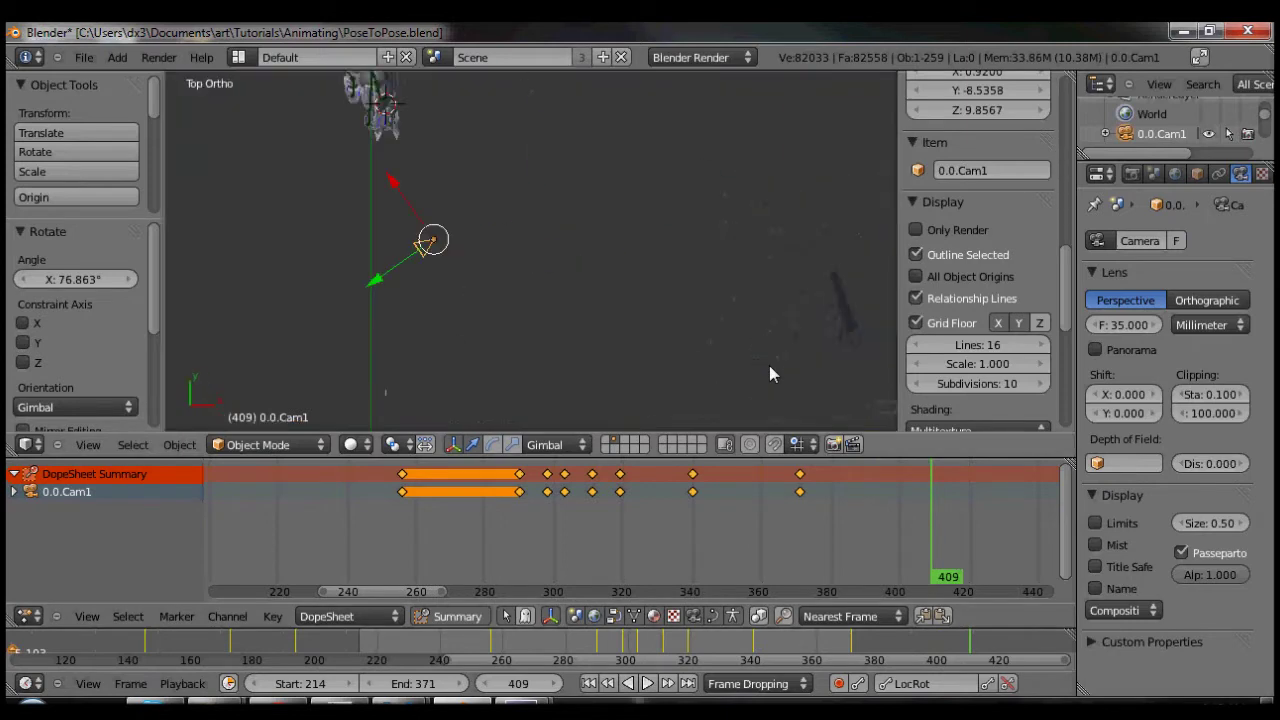
right_click(388, 398)
scroll(885, 523, down, 5)
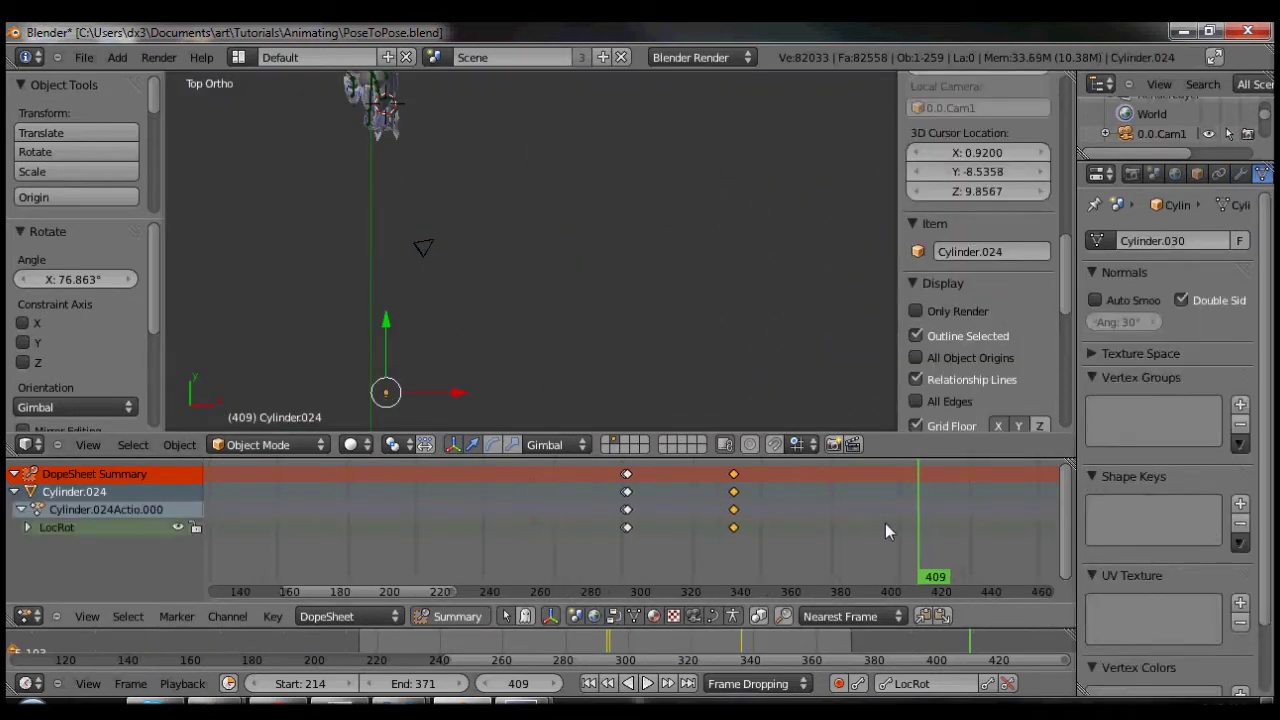
scroll(892, 517, down, 4)
drag(899, 519, 971, 518)
key(KP_Decimal)
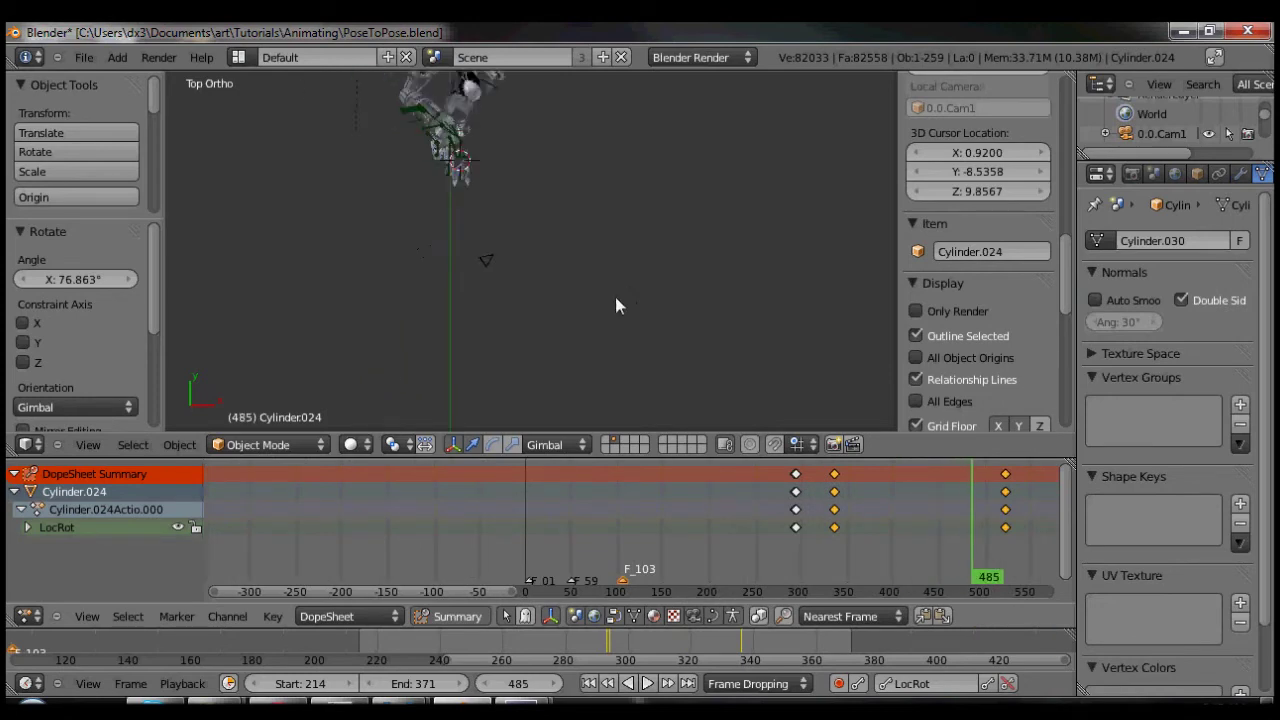
Lower camera 0.0.Cam1 in the scene and key its LocRot at frame 485
right_click(529, 237)
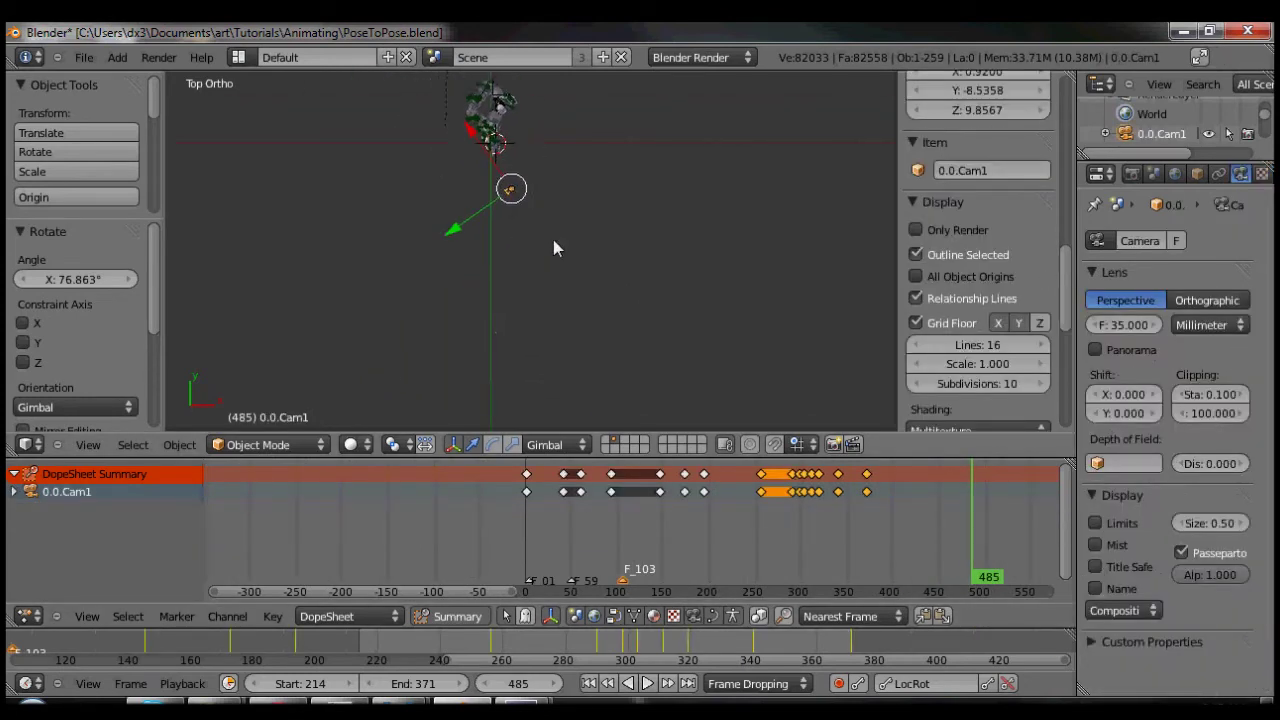
key(g)
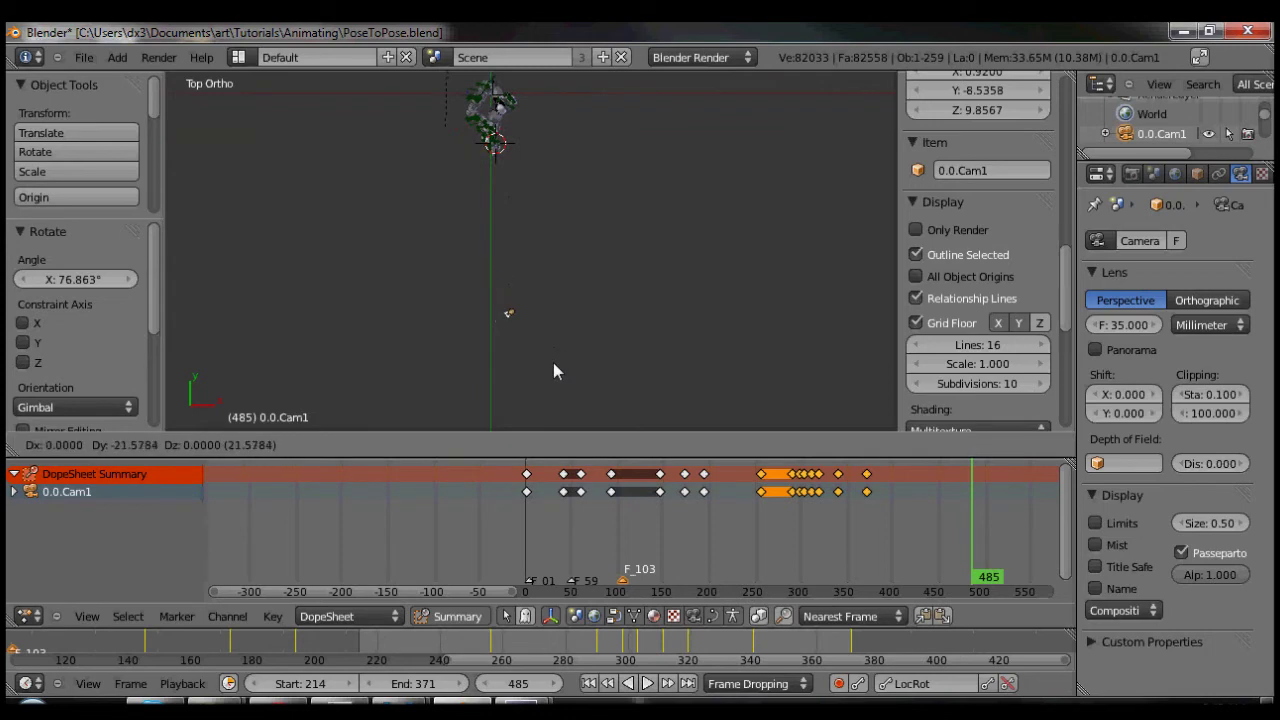
click(551, 368)
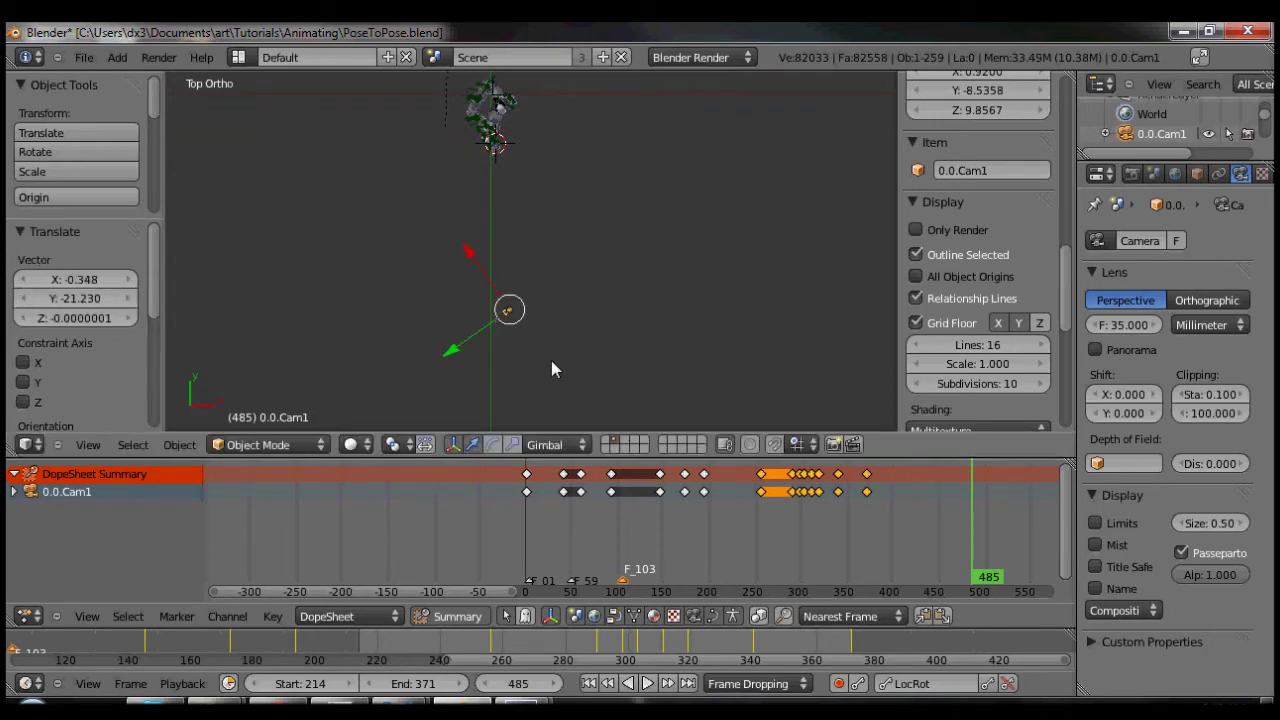
key(i)
key(KP_0)
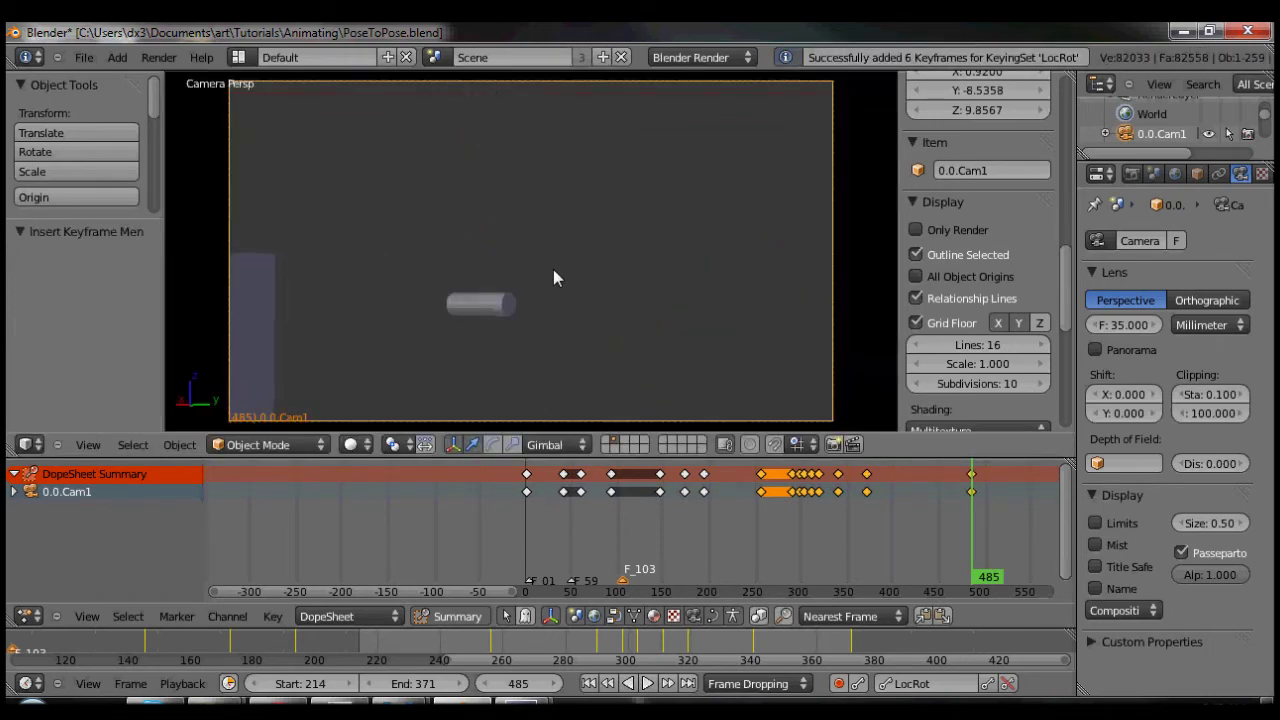
Shift the camera along Y and key its LocRot at frame 418
drag(975, 522, 911, 521)
key(g)
key(y)
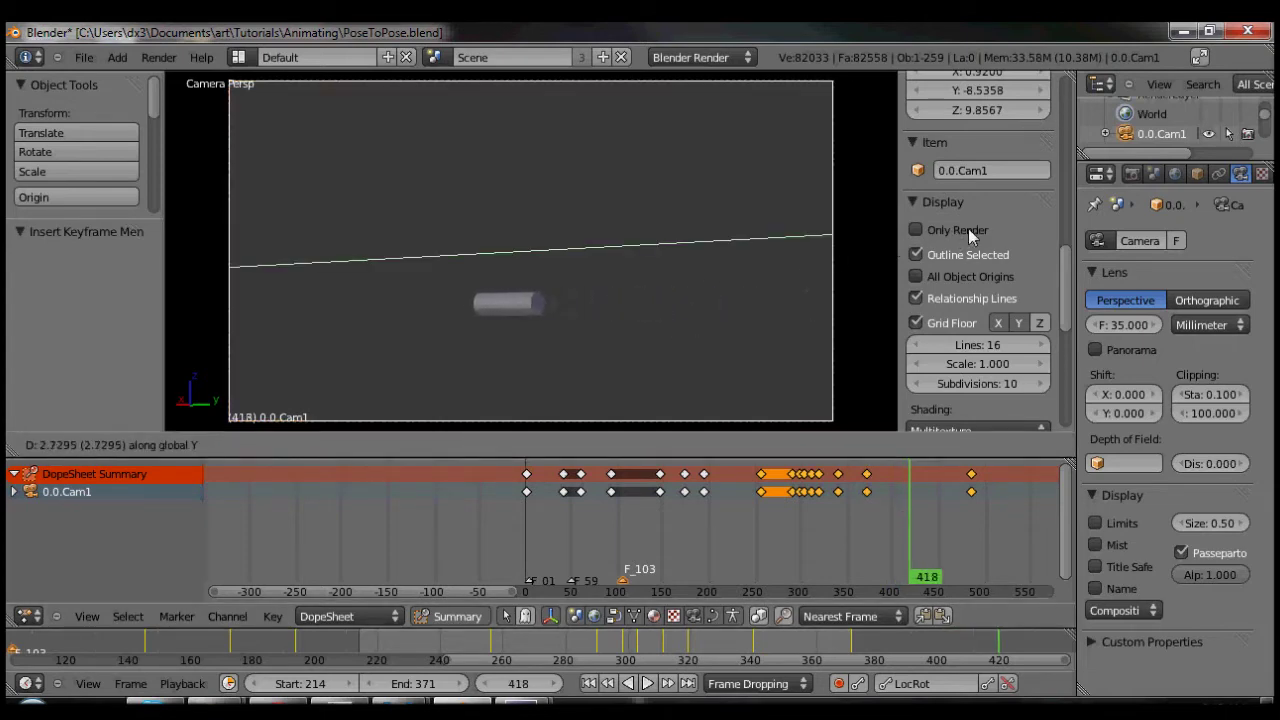
click(1098, 222)
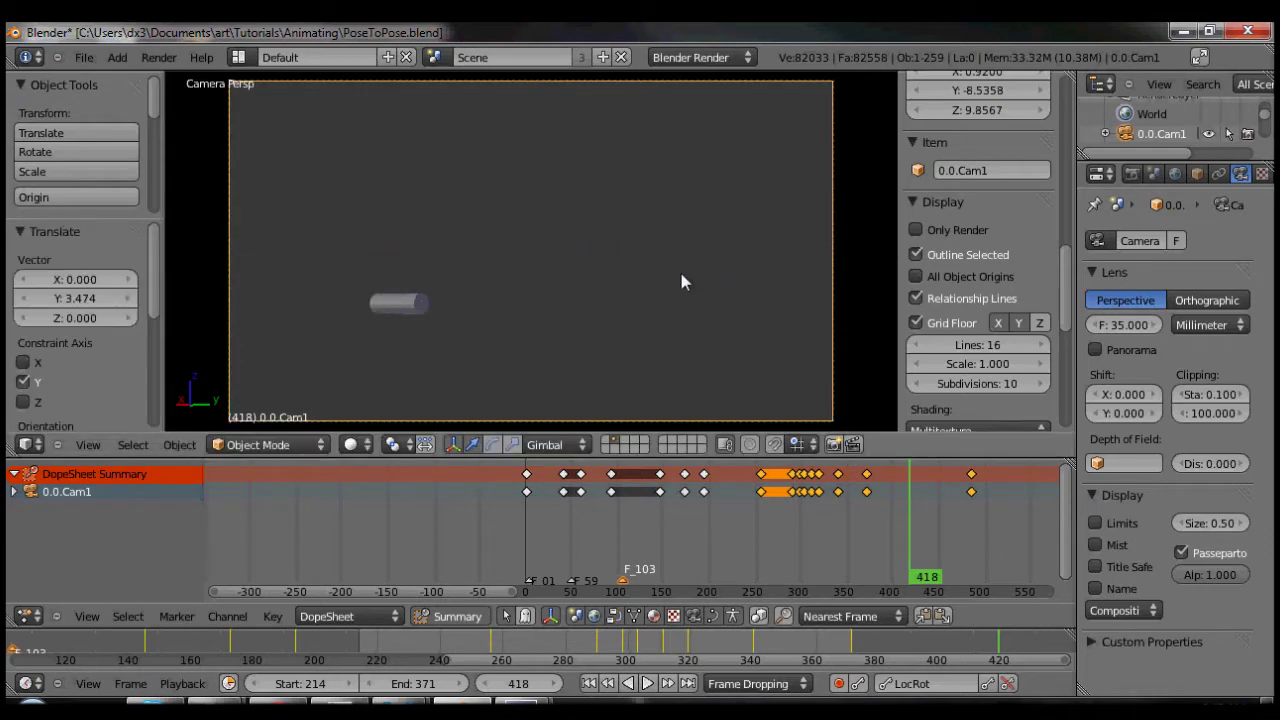
key(i)
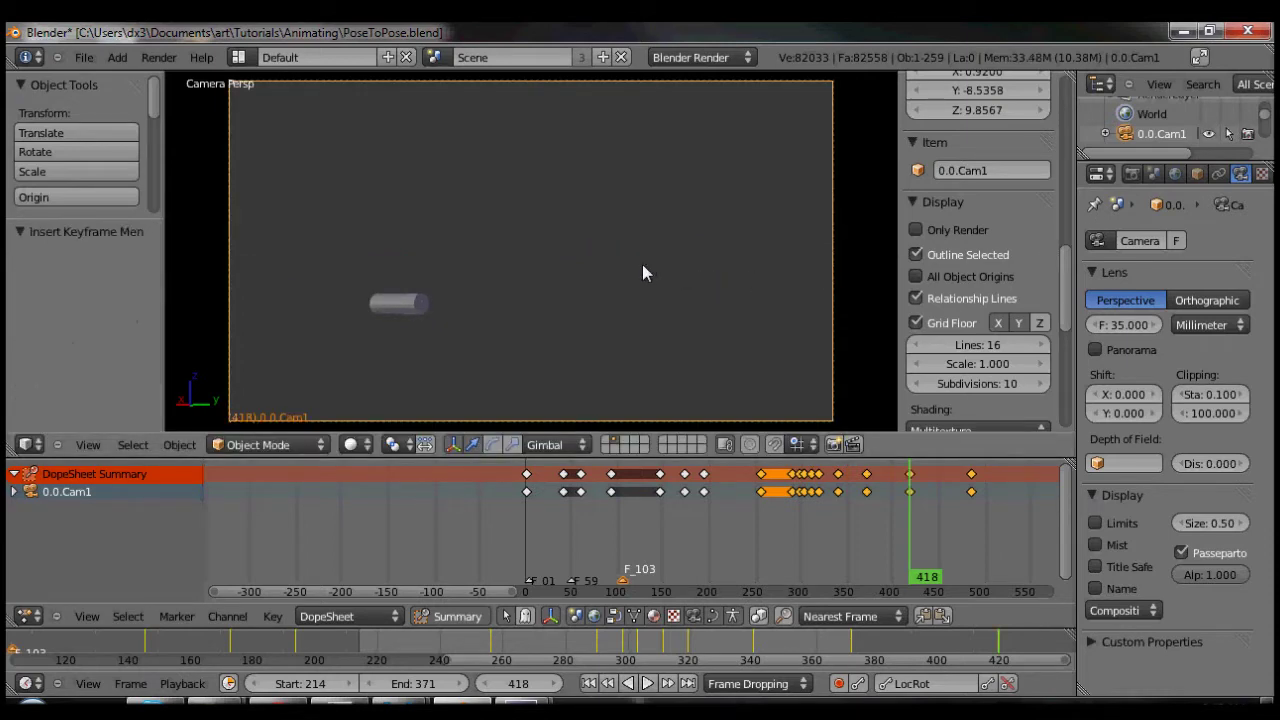
Play back the camera move and set the animation end frame to 418
drag(918, 522, 813, 530)
click(646, 683)
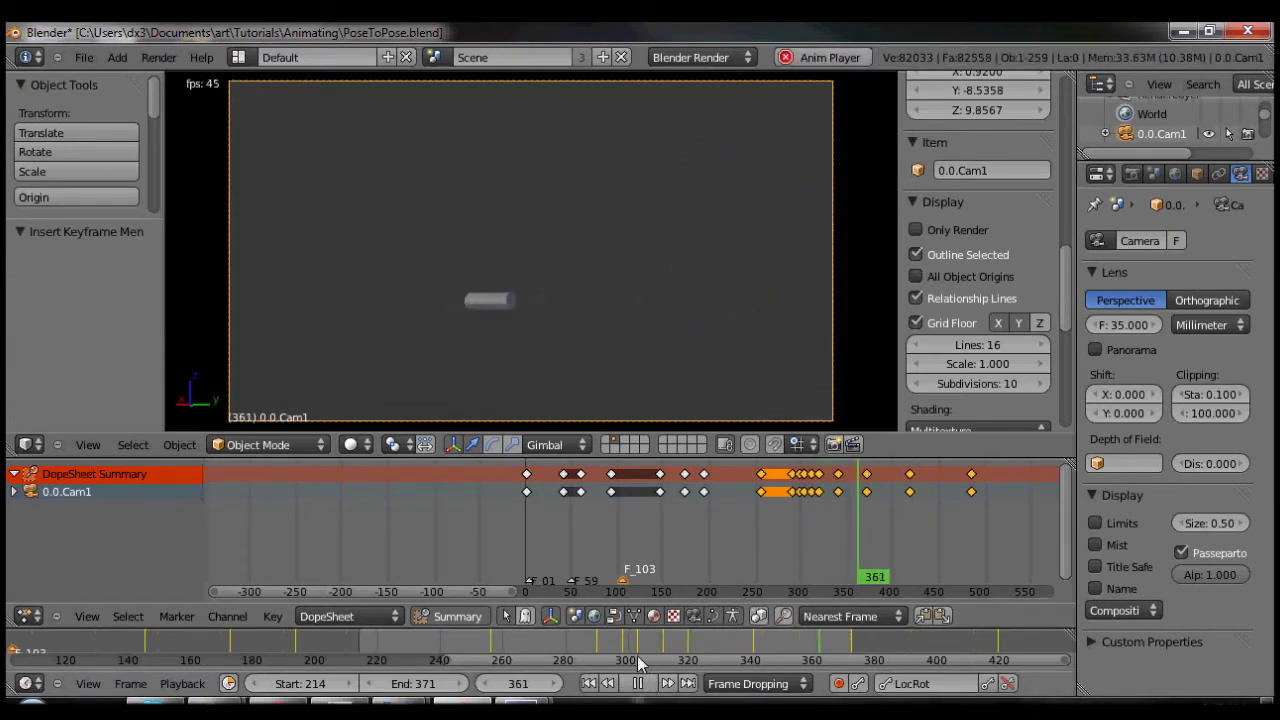
click(638, 683)
drag(760, 650, 970, 645)
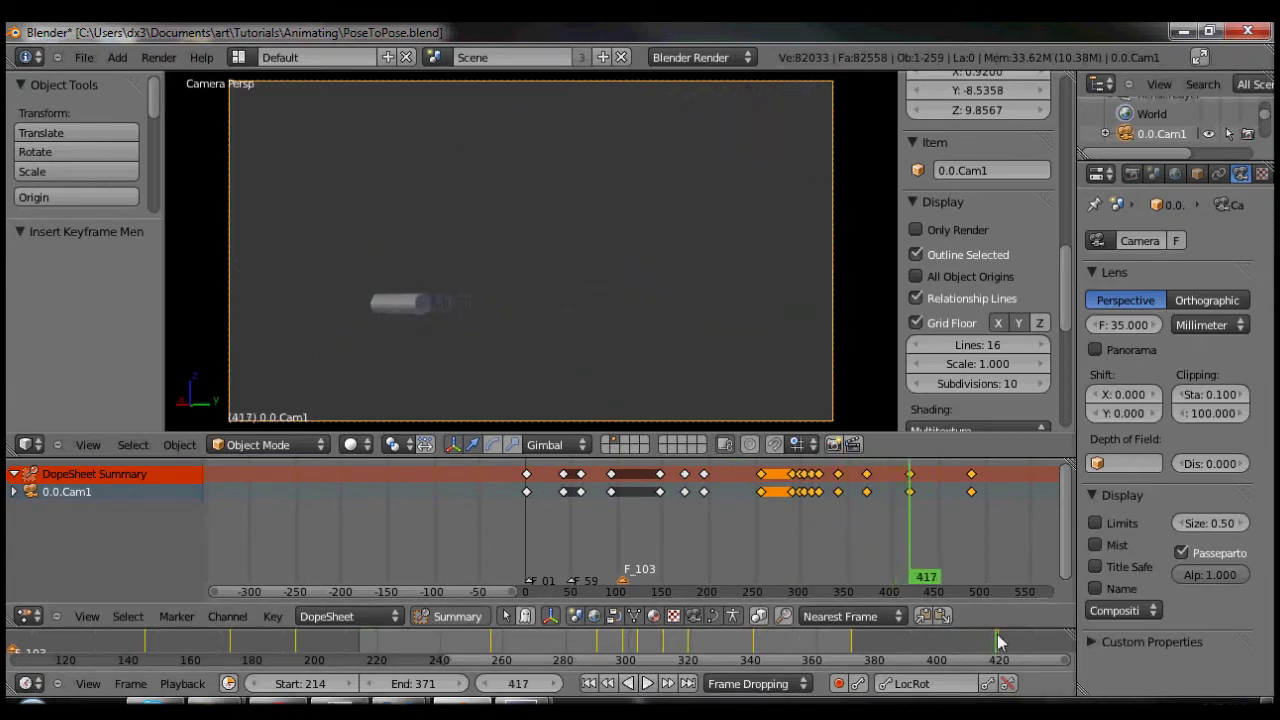
key(e)
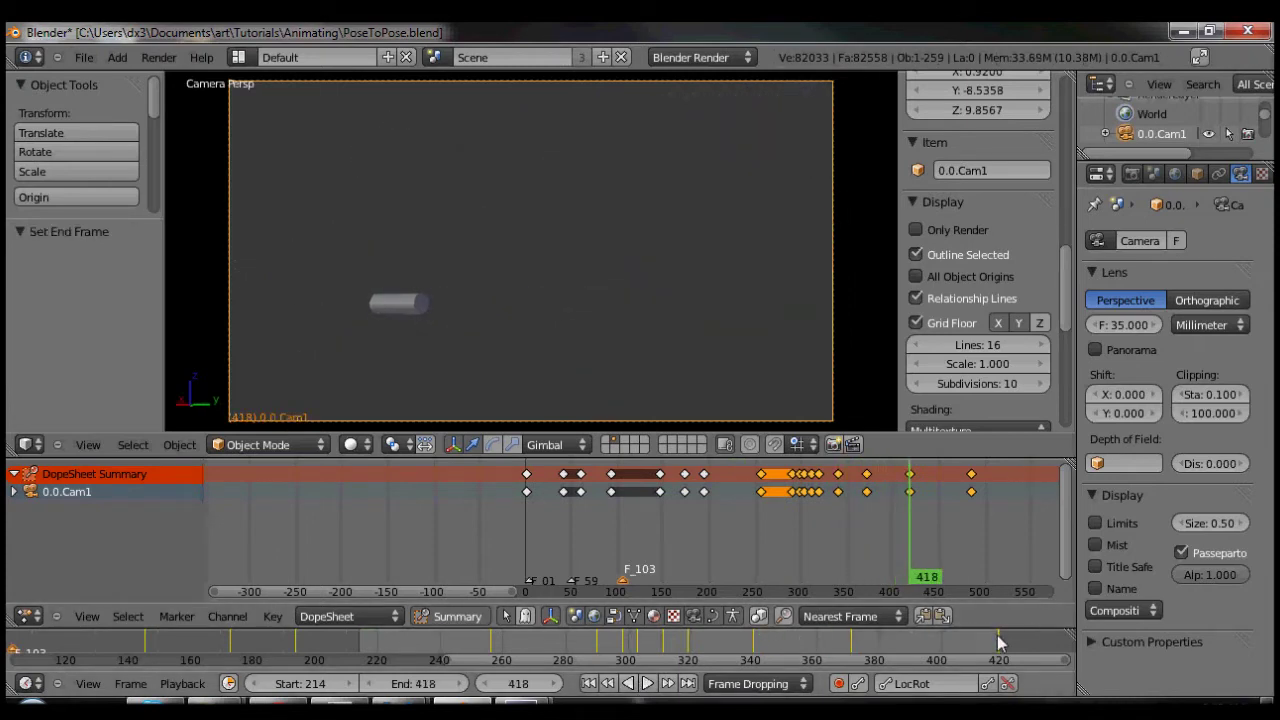
Move the camera along Y again, key LocRot at frame 468, and extend the end to 468
middle_drag(993, 650, 810, 651)
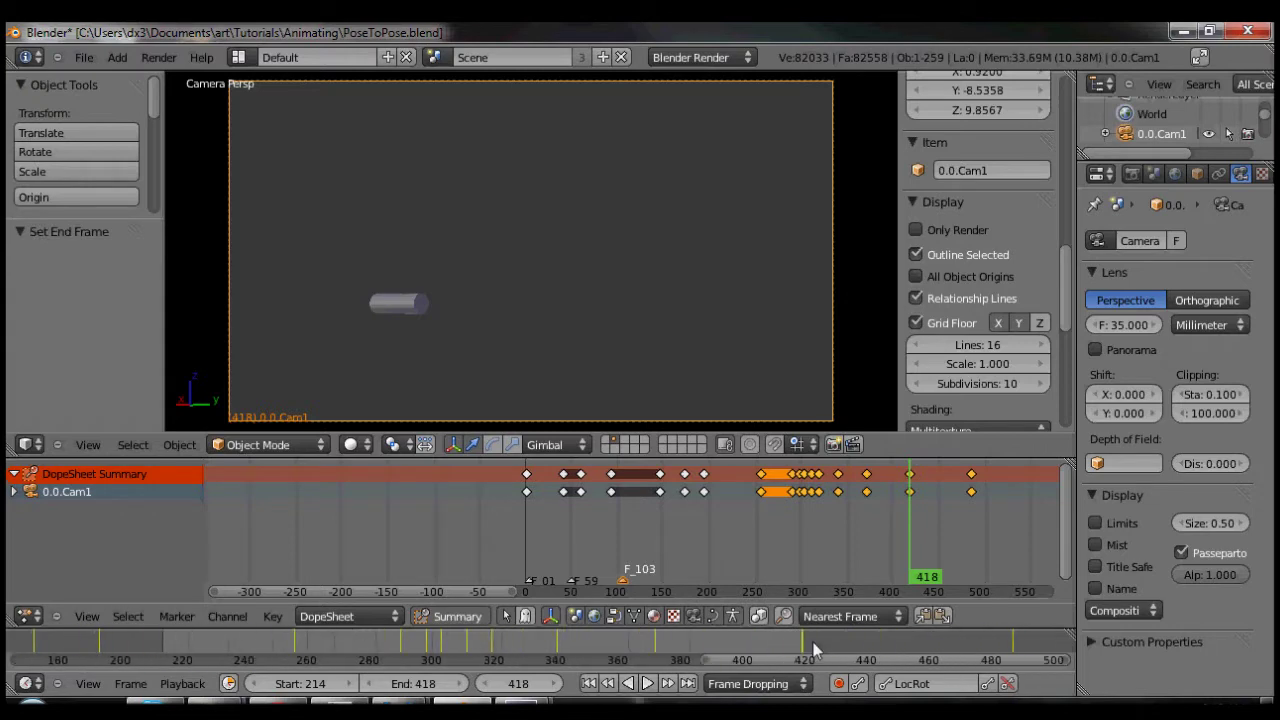
click(899, 648)
drag(907, 645, 958, 643)
key(g)
key(y)
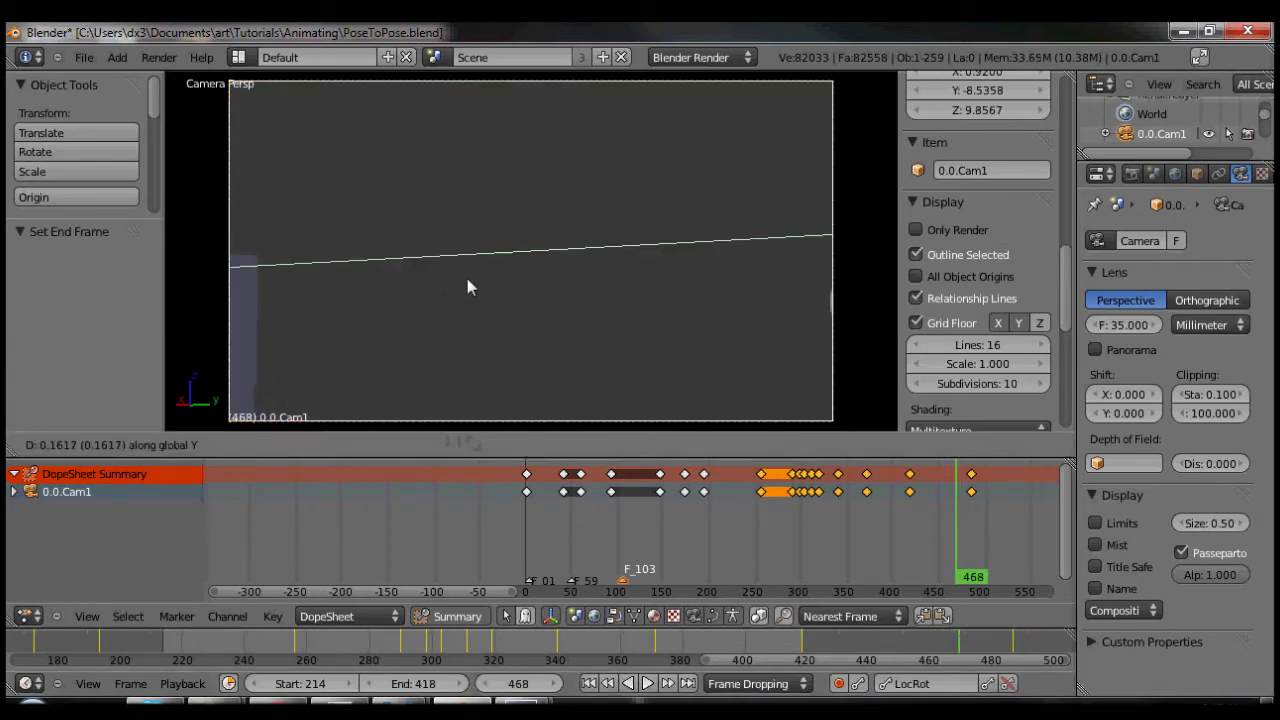
click(525, 285)
key(i)
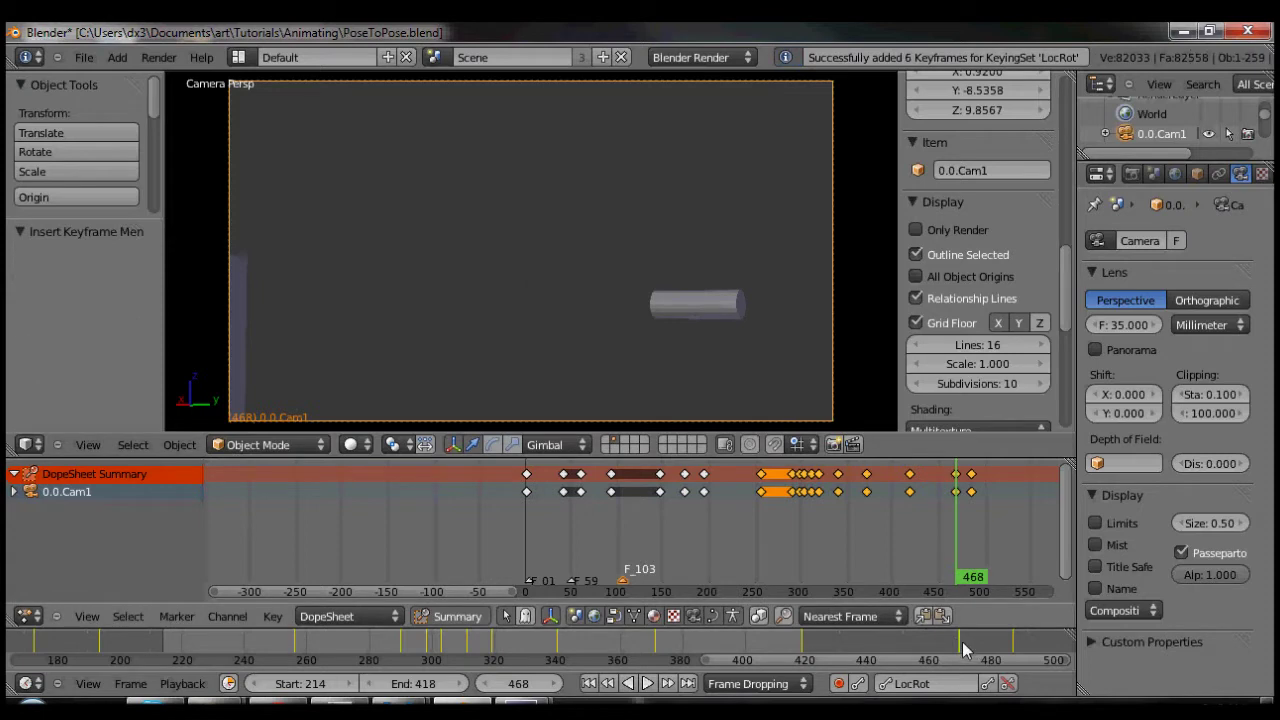
key(alt+e)
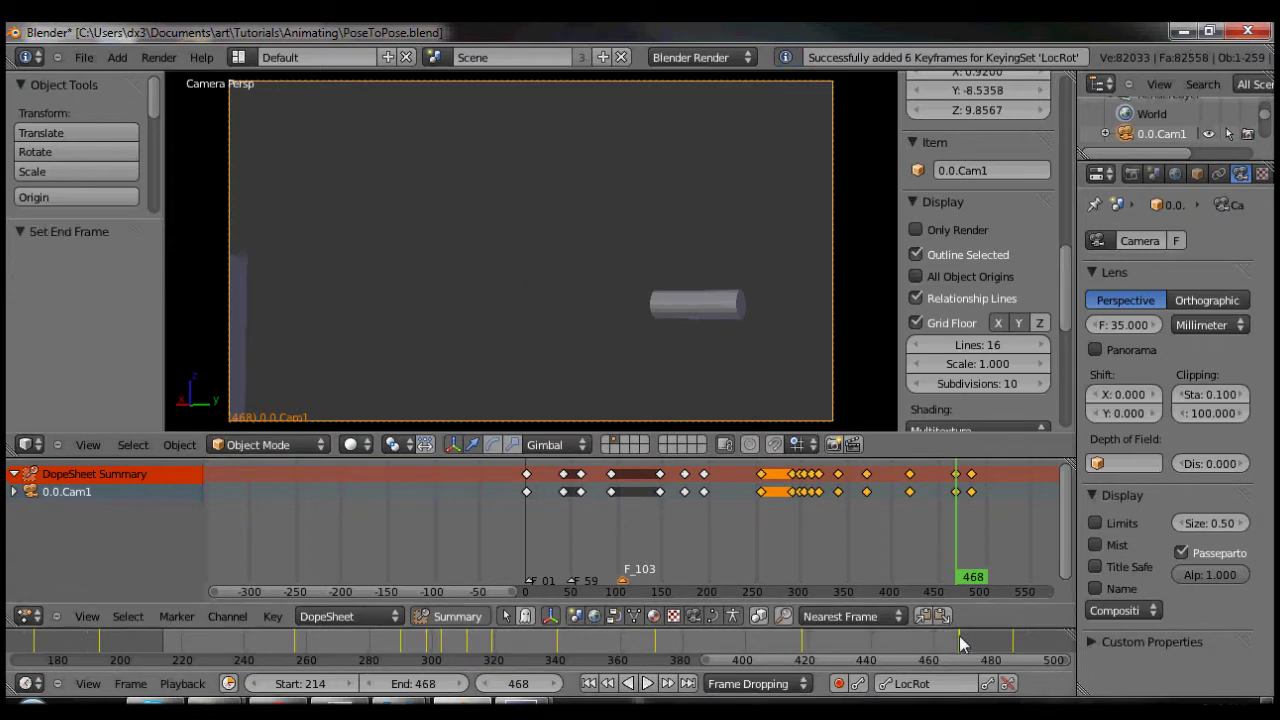
click(648, 684)
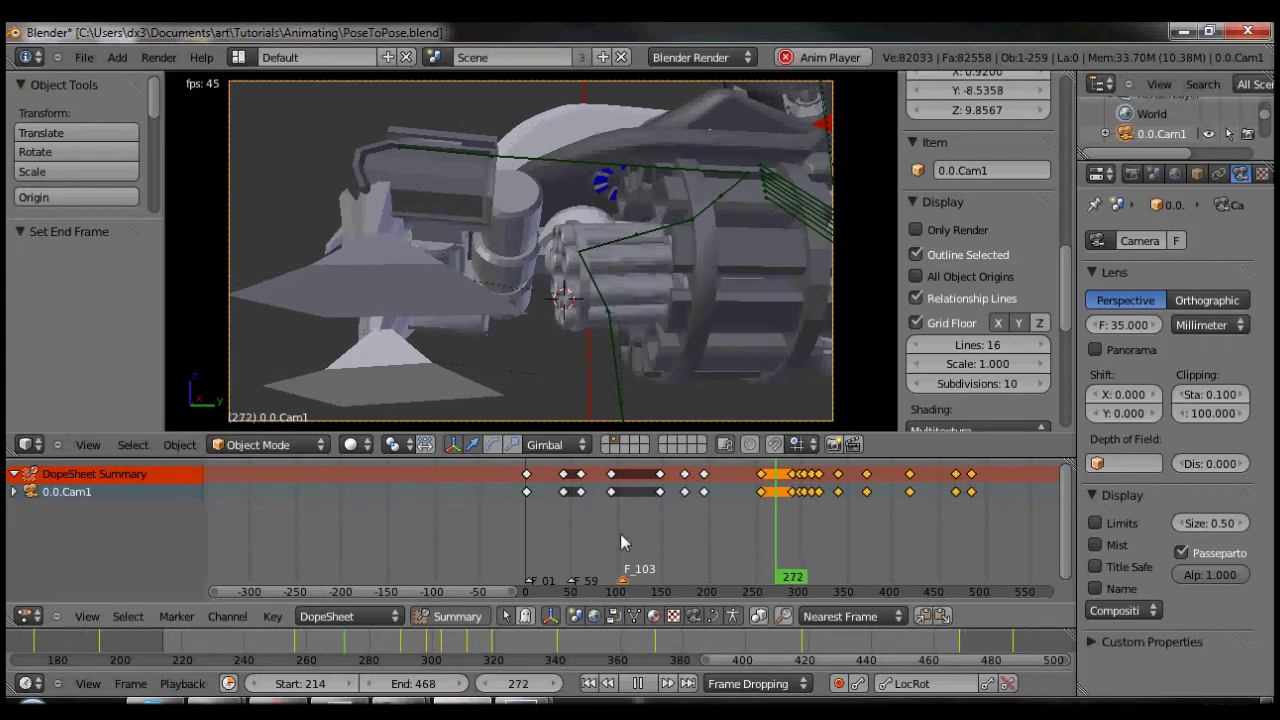
Stop playback at frame 294 and open the Add menu in top view
click(637, 683)
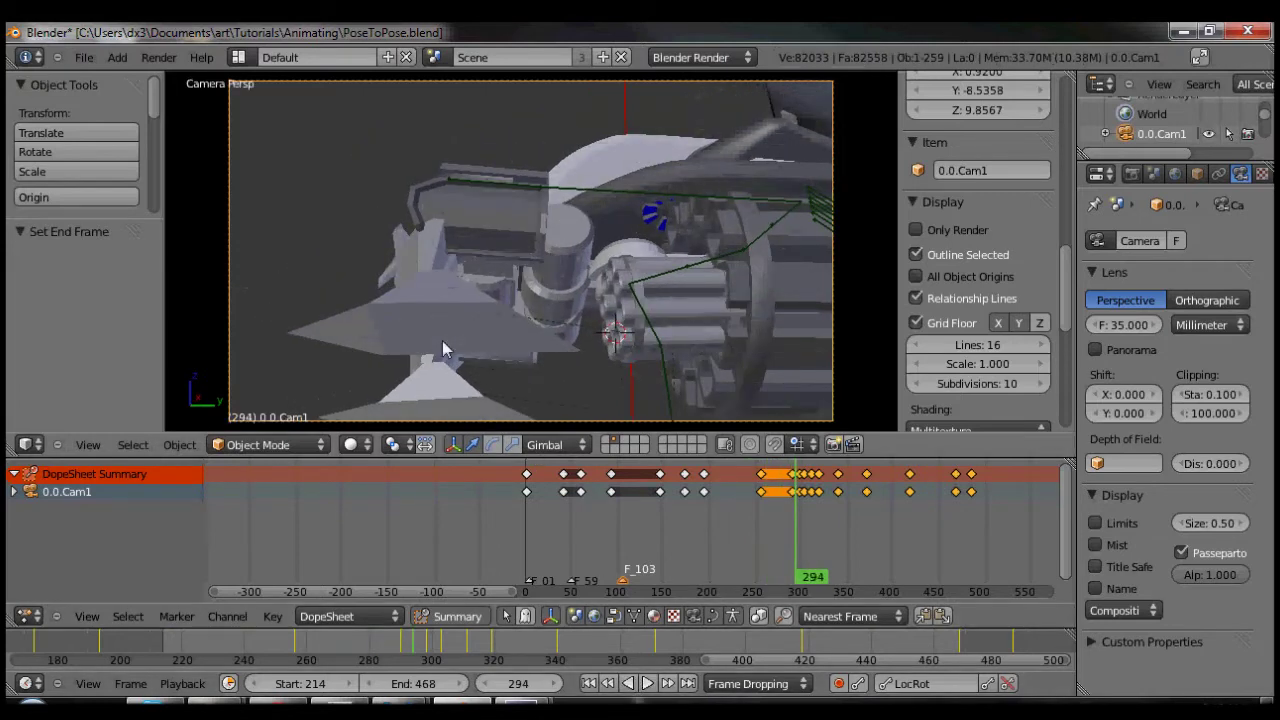
key(KP_7)
key(shift+a)
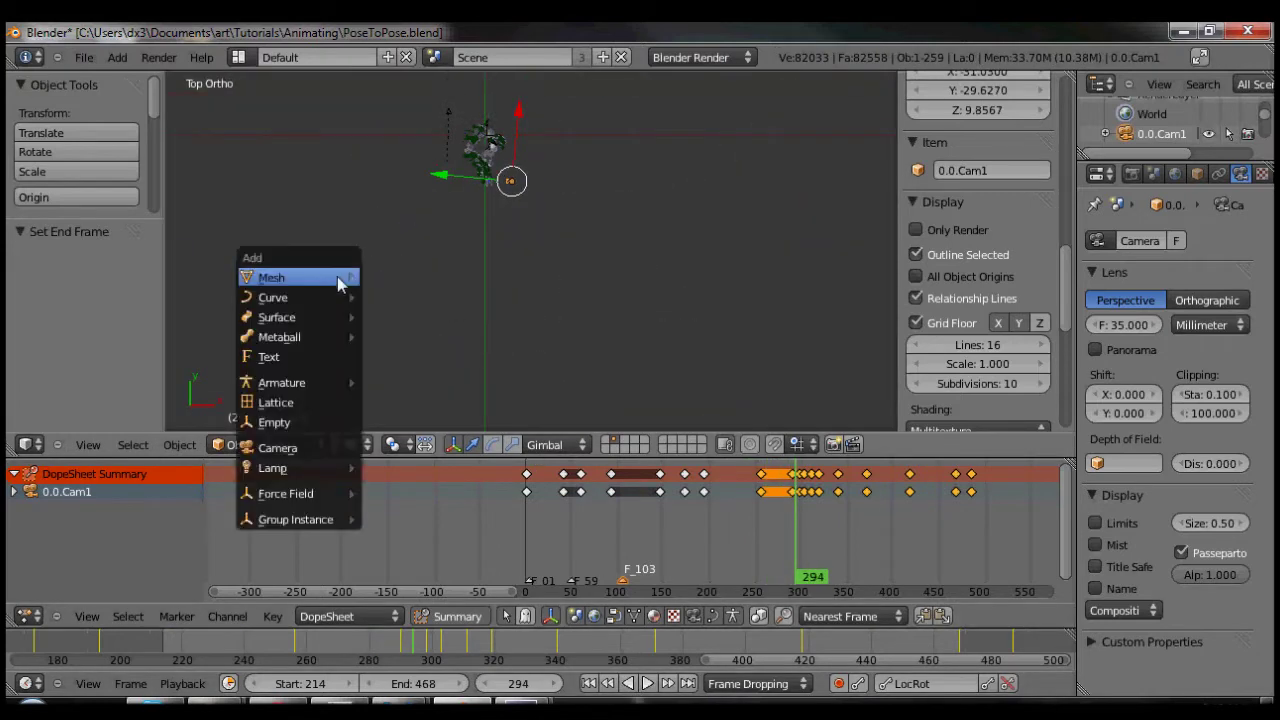
Add a cube, scale it to 1.827, and move it up and left
mouse_move(340, 285)
click(380, 298)
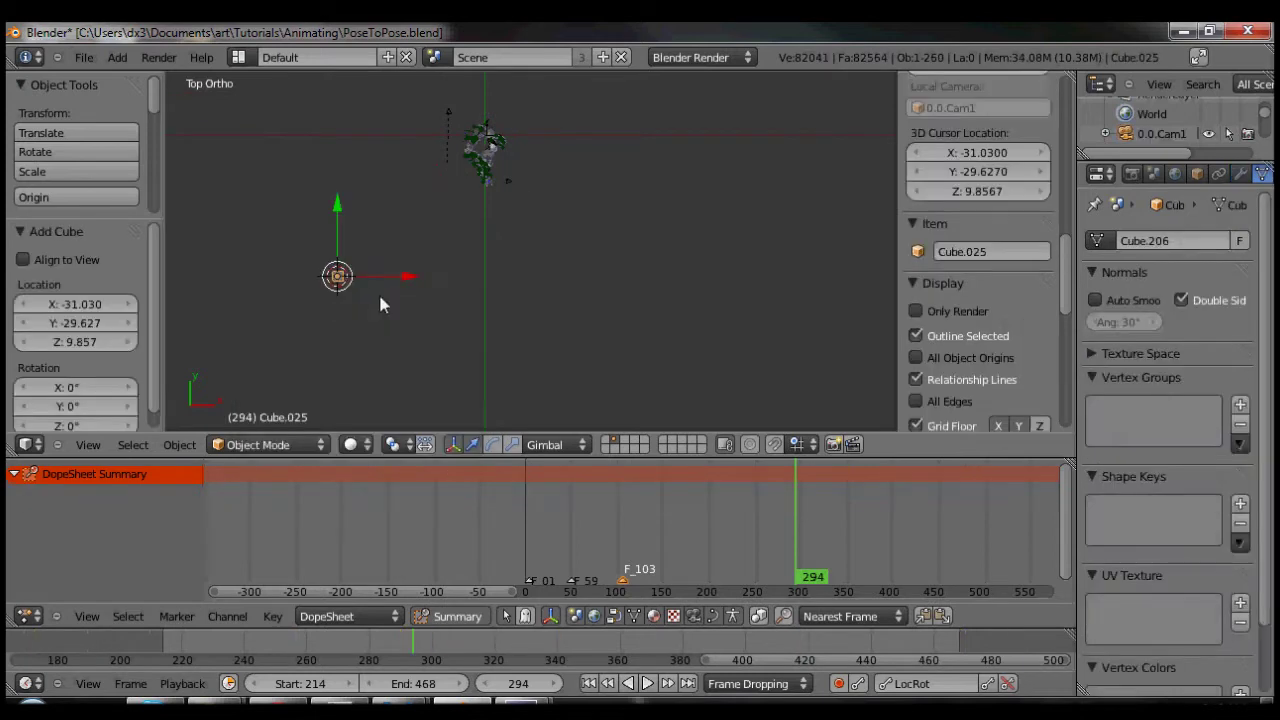
key(s)
click(463, 335)
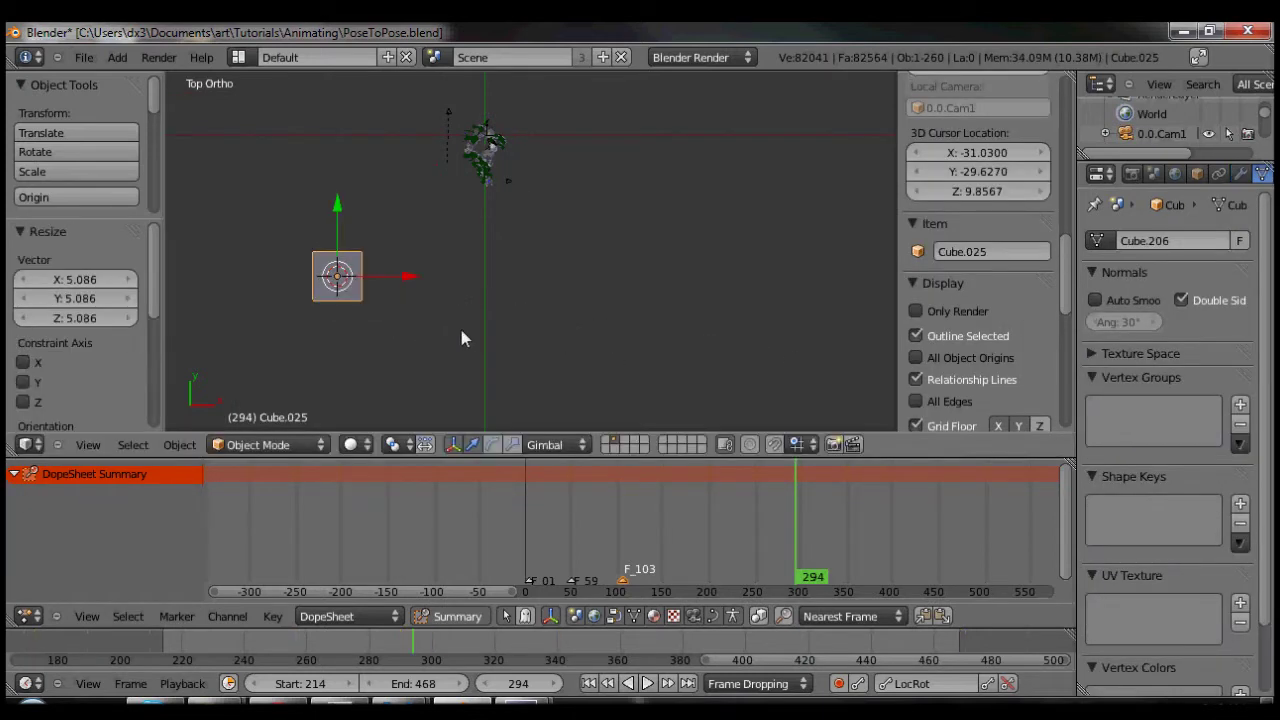
key(s)
click(512, 342)
key(g)
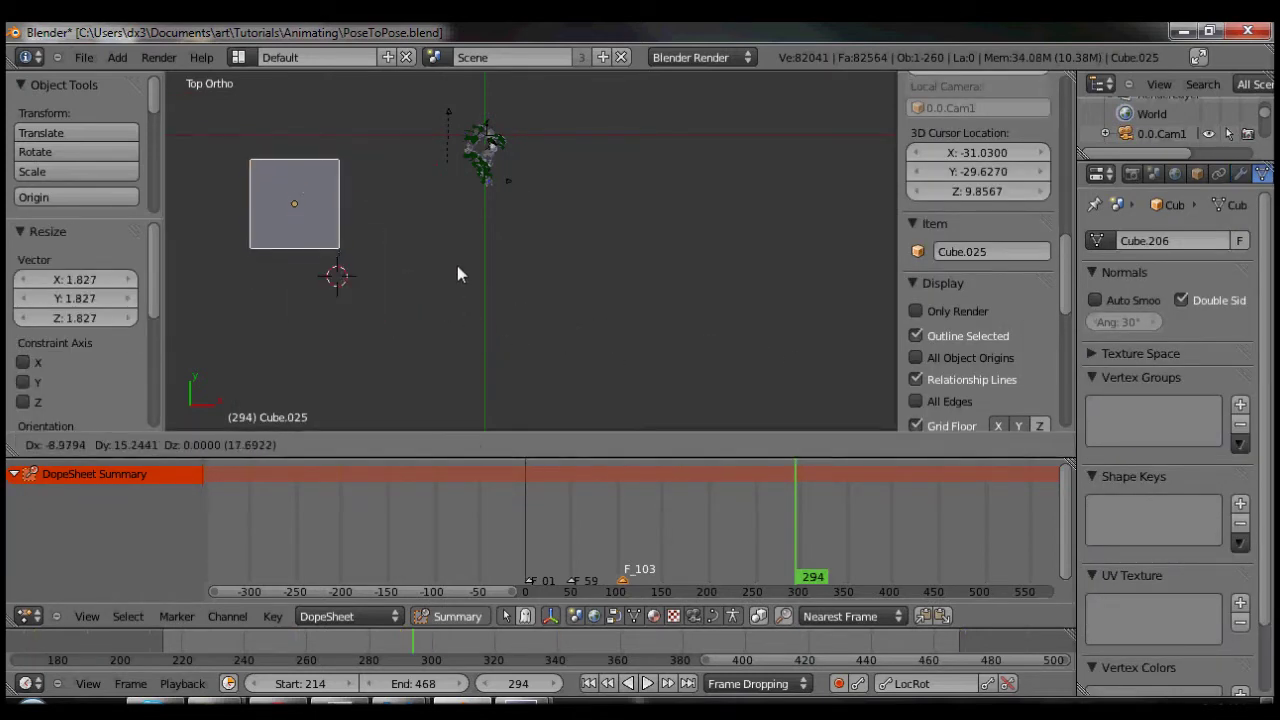
click(457, 274)
Duplicate the cube below the original and rotate the copy about -28.5°
key(shift+d)
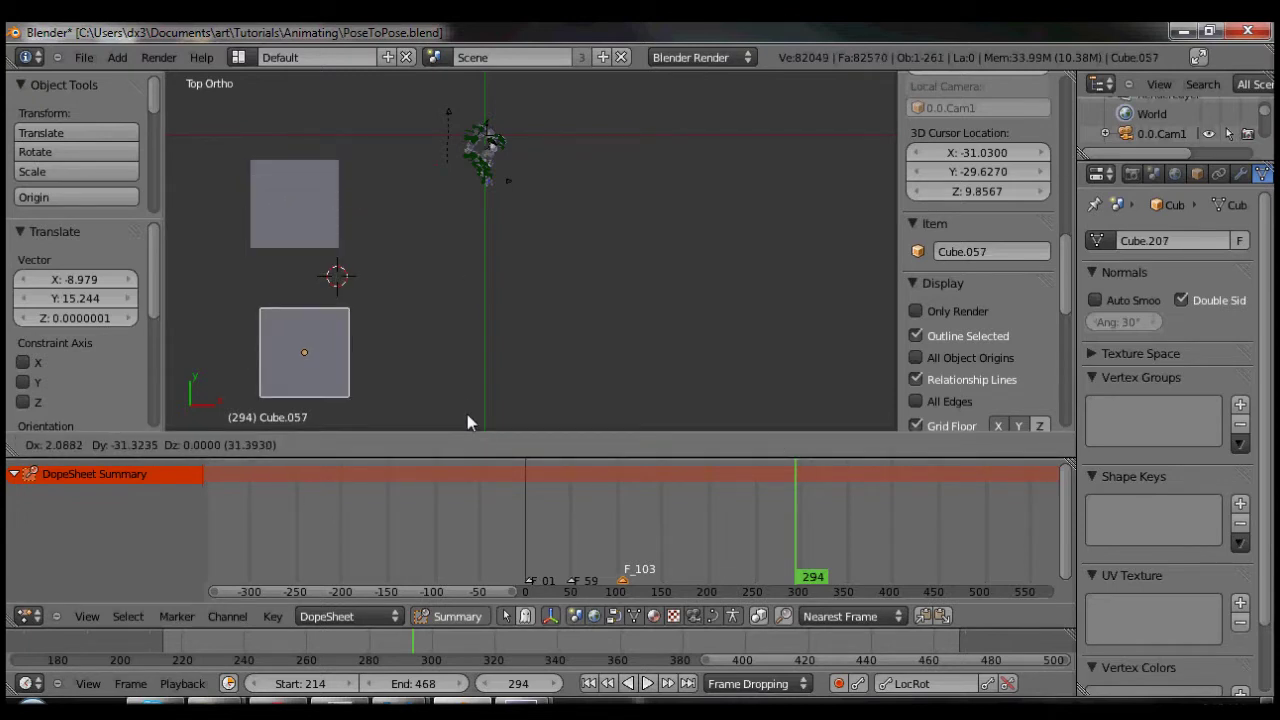
click(467, 414)
scroll(480, 300, down, 3)
shift+middle_drag(490, 285, 461, 249)
key(r)
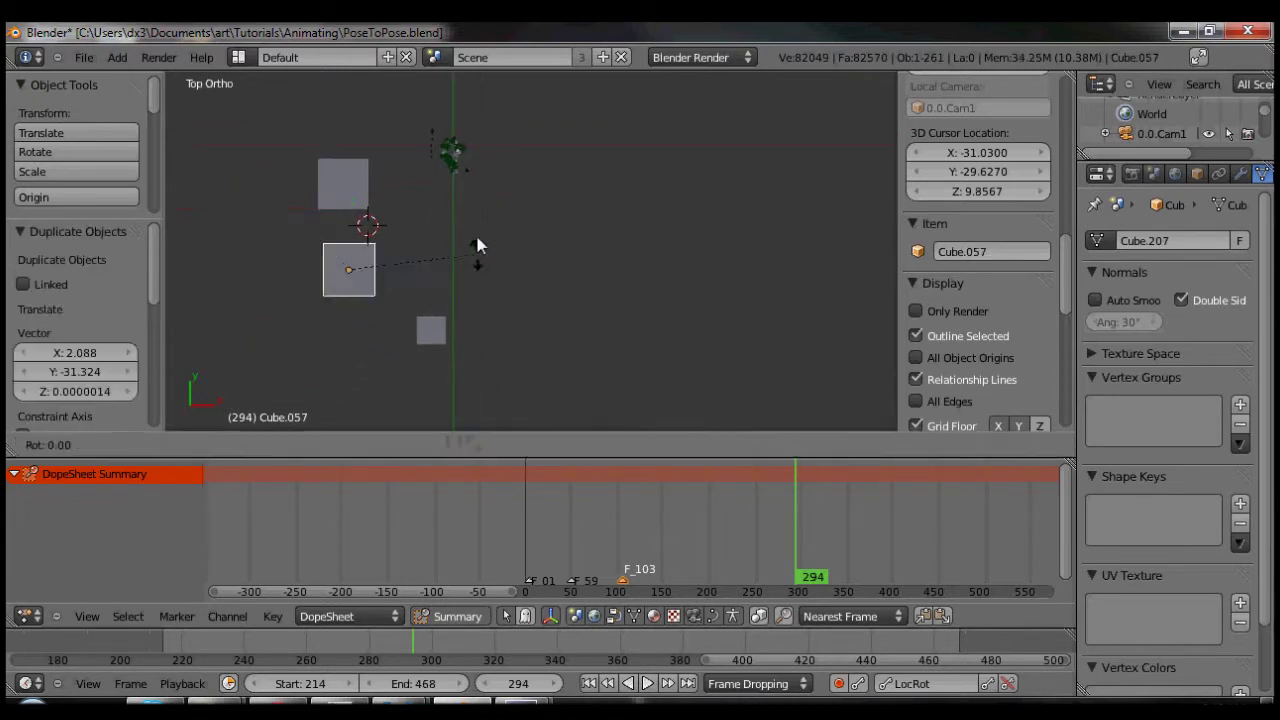
click(457, 200)
key(KP_0)
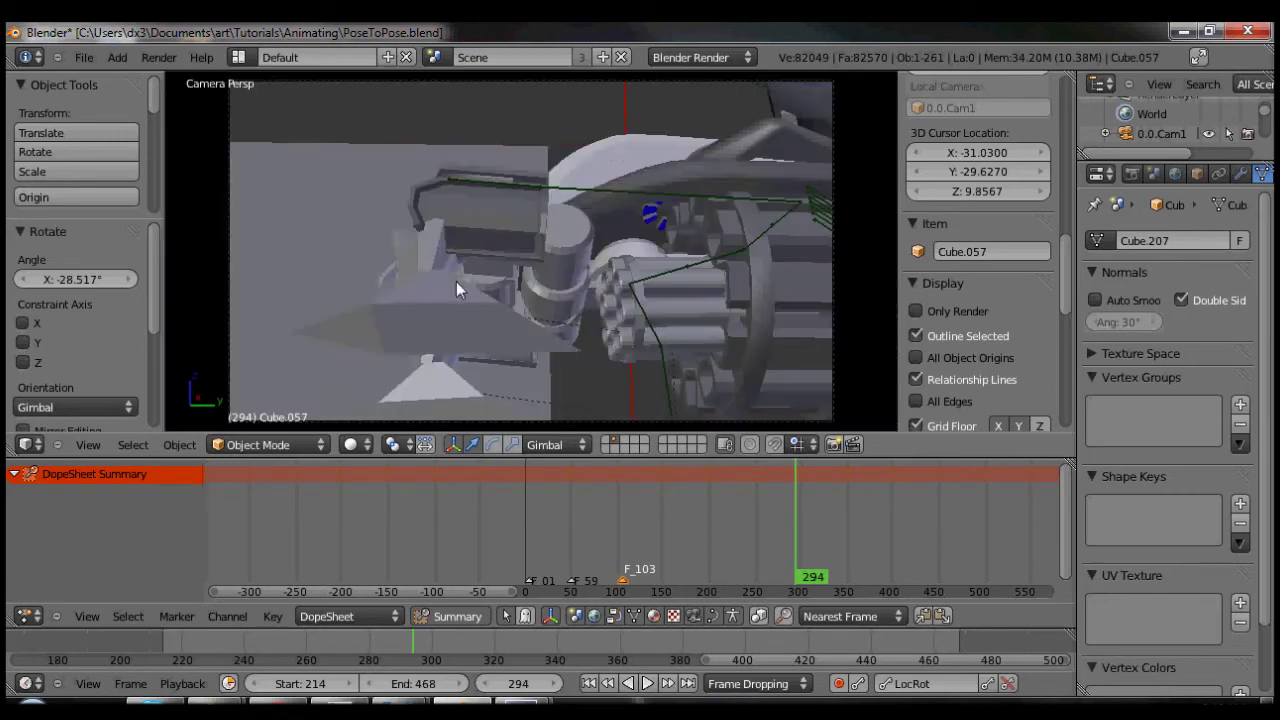
Shrink Cube.025 to 0.485 and stretch it tall along Z
right_click(324, 210)
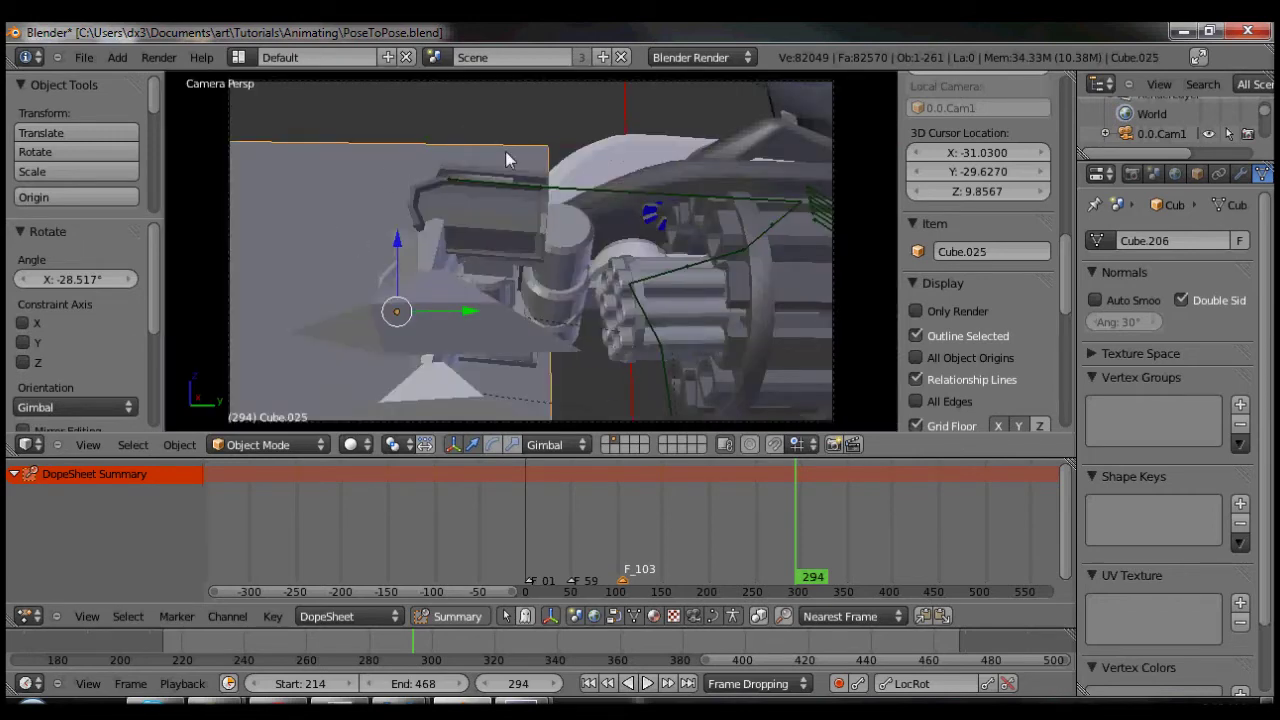
key(s)
click(437, 190)
key(s)
key(z)
click(615, 146)
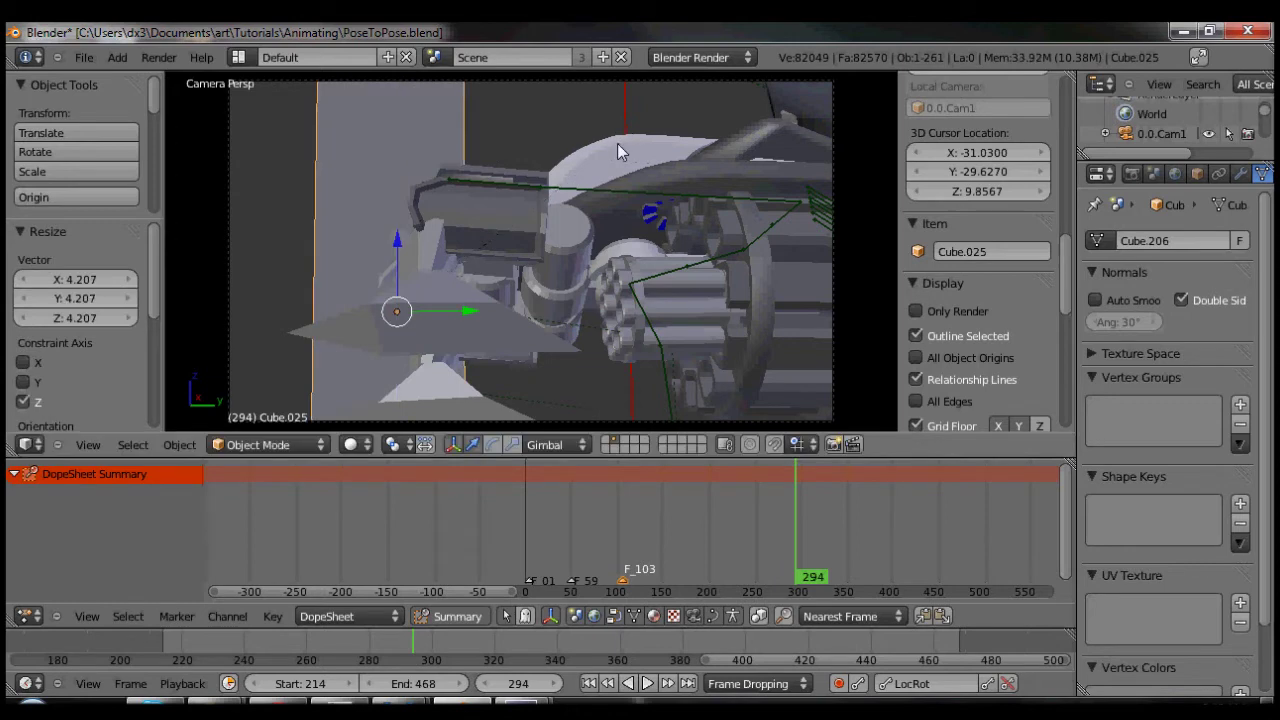
key(KP_7)
Rescale Cube.057 and stretch it to 5.497 along Z, viewed through the camera
right_click(378, 278)
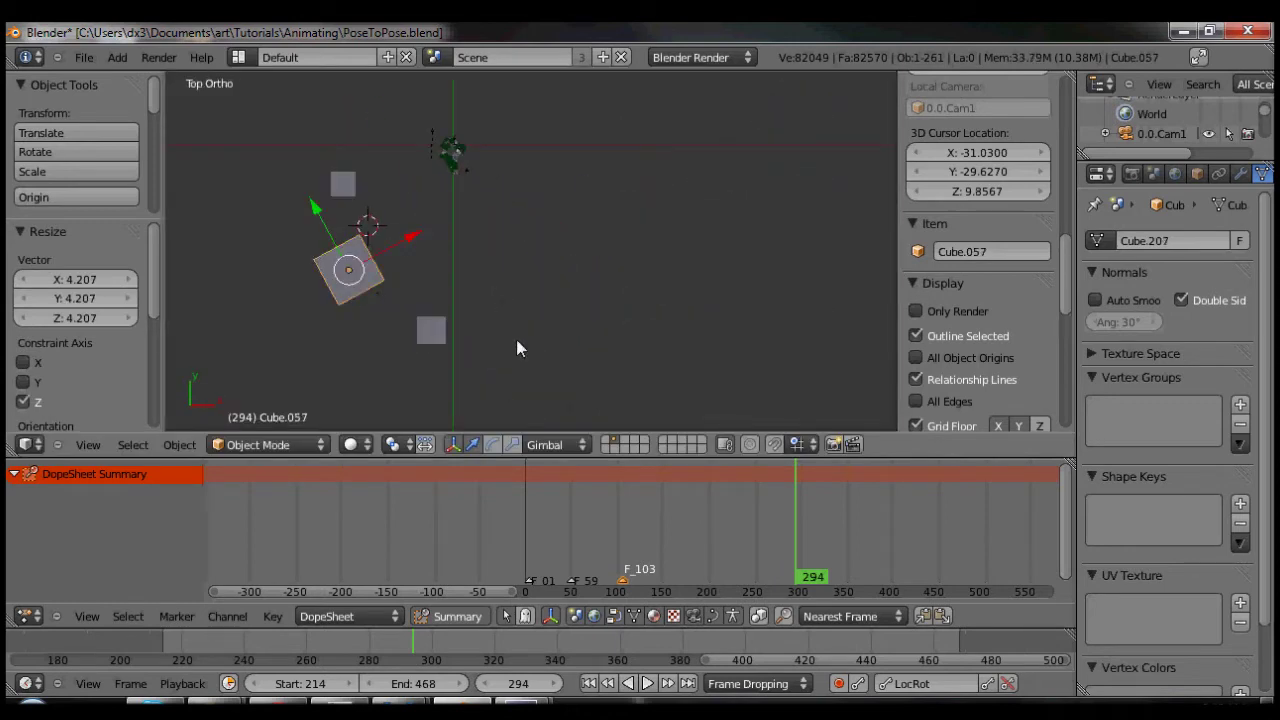
middle_drag(516, 339, 469, 343)
key(s)
click(440, 300)
key(s)
key(z)
click(864, 276)
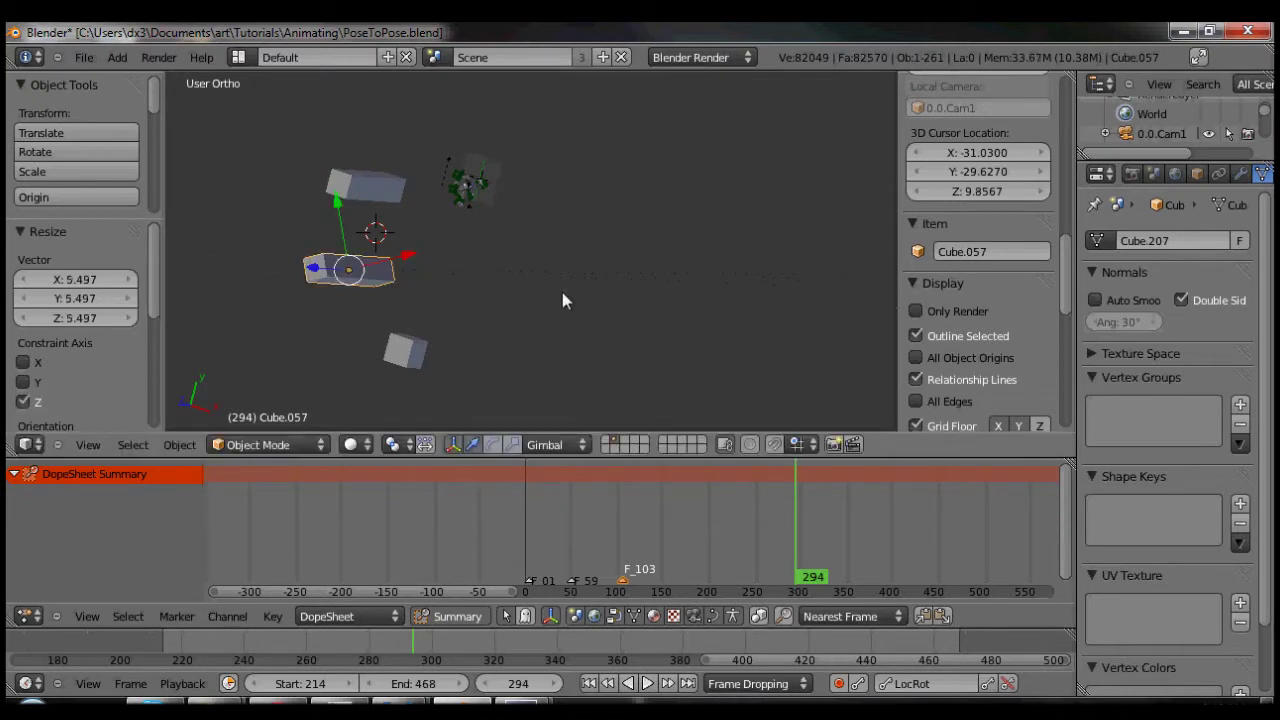
key(KP_0)
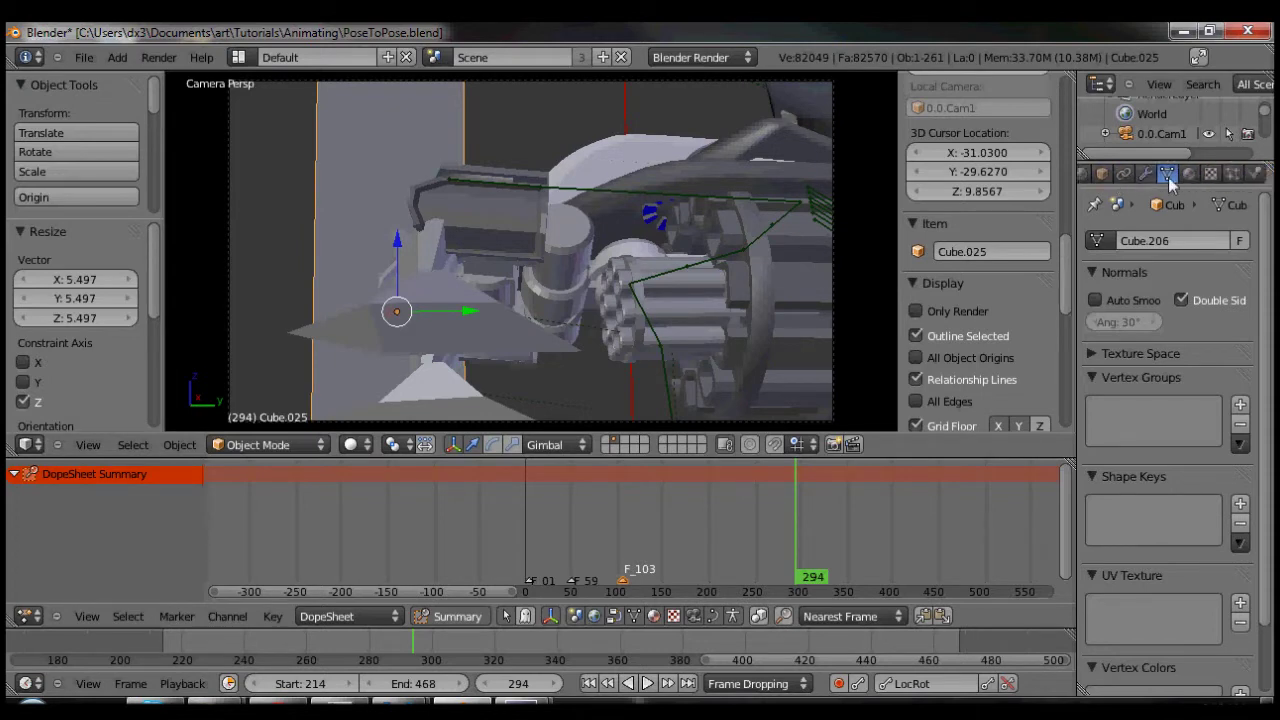
Give the plane new material Material.002 with a green diffuse colour, then play from frame 248
click(1187, 175)
click(1155, 305)
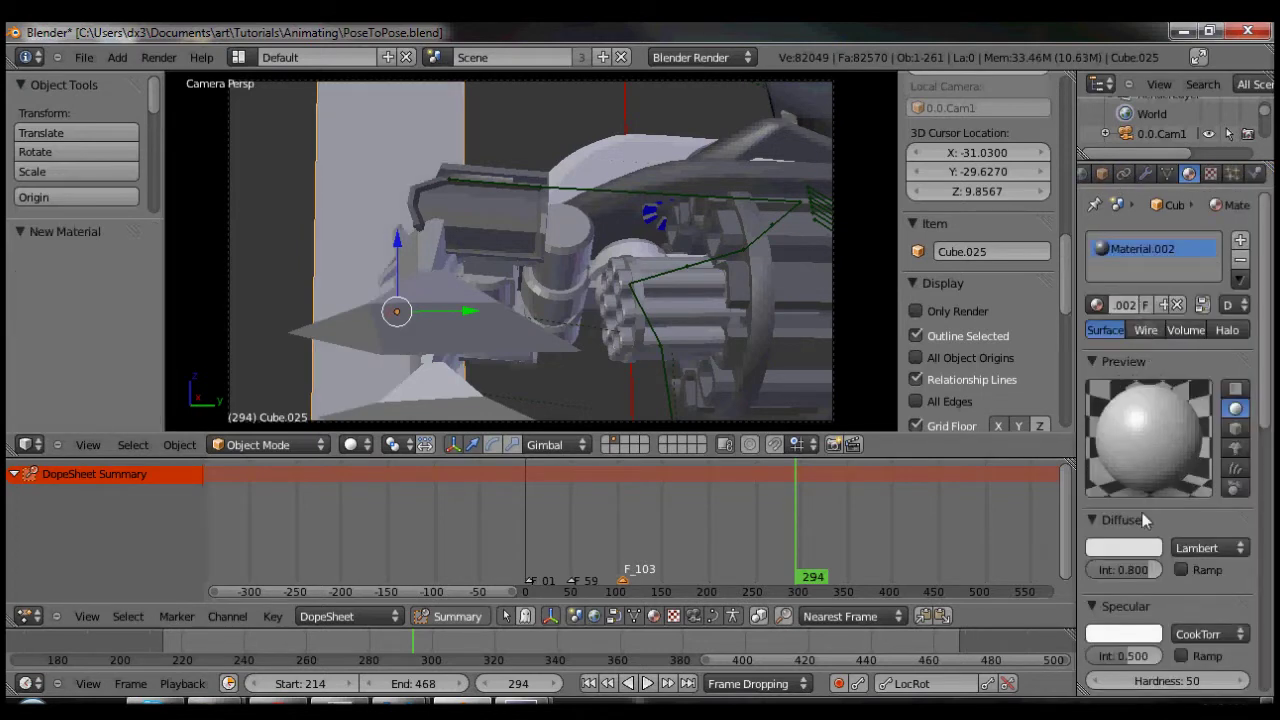
click(1137, 548)
drag(1074, 354, 1025, 332)
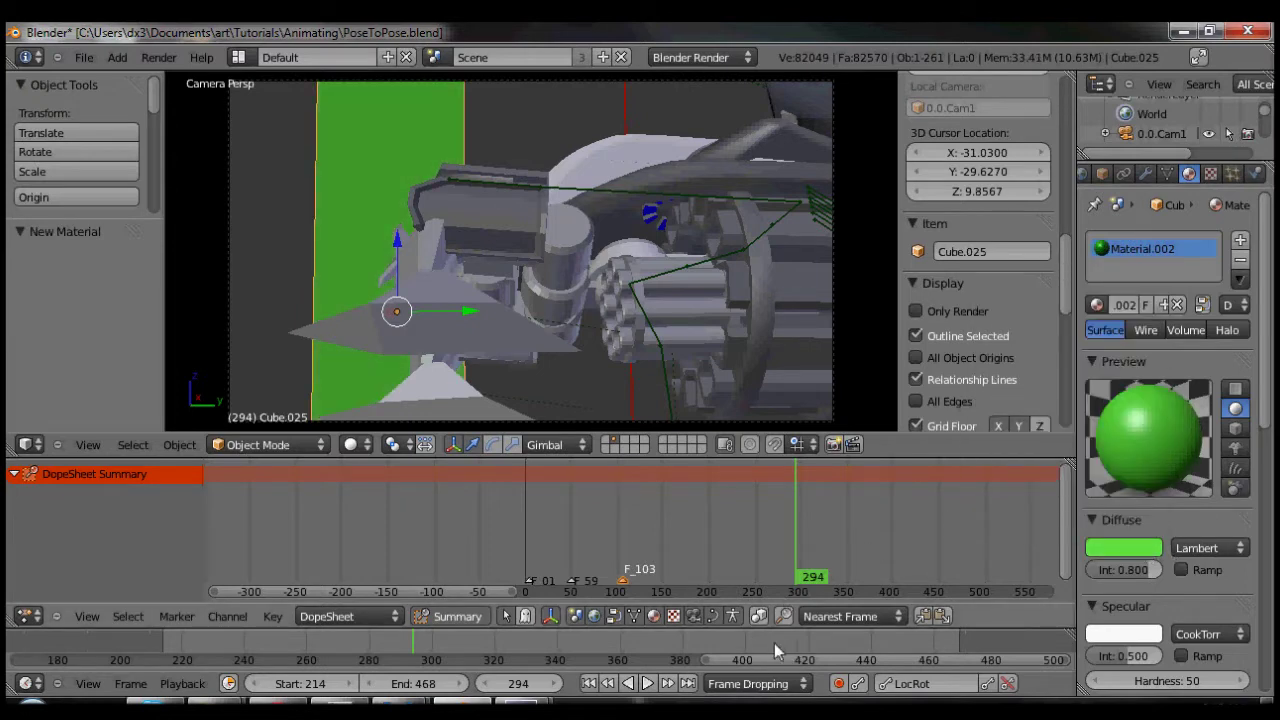
drag(380, 650, 270, 648)
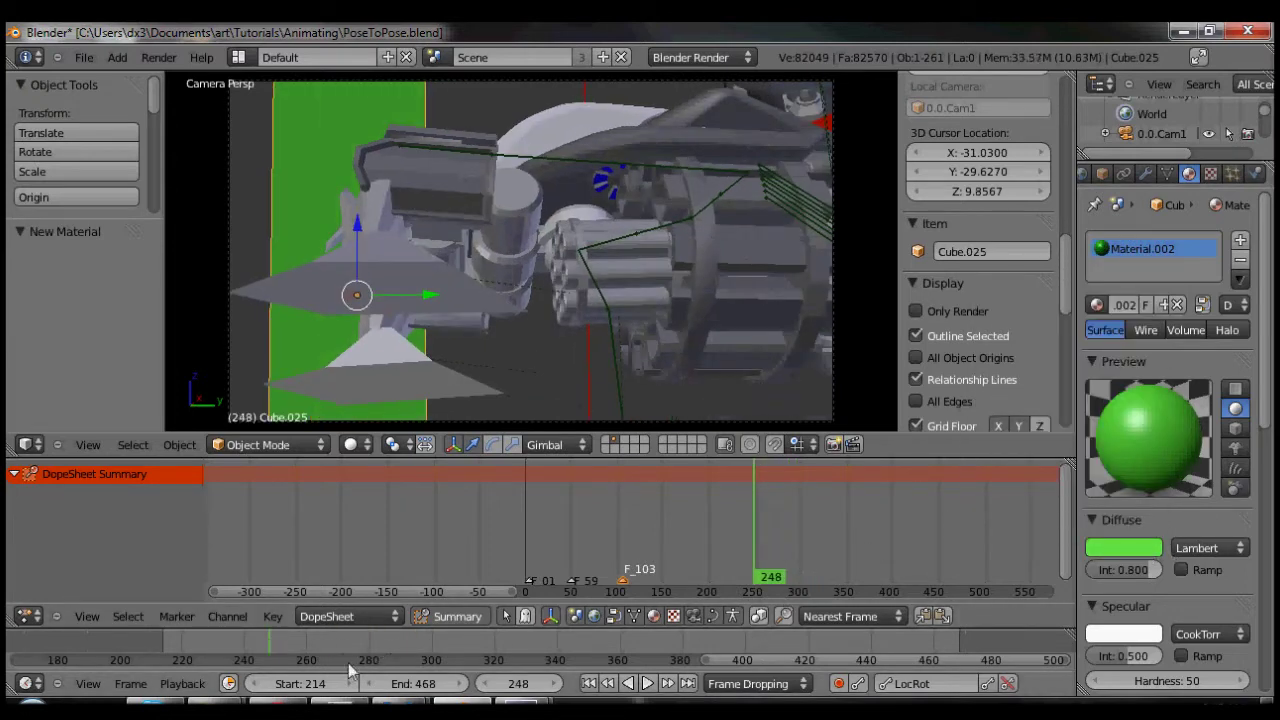
click(648, 682)
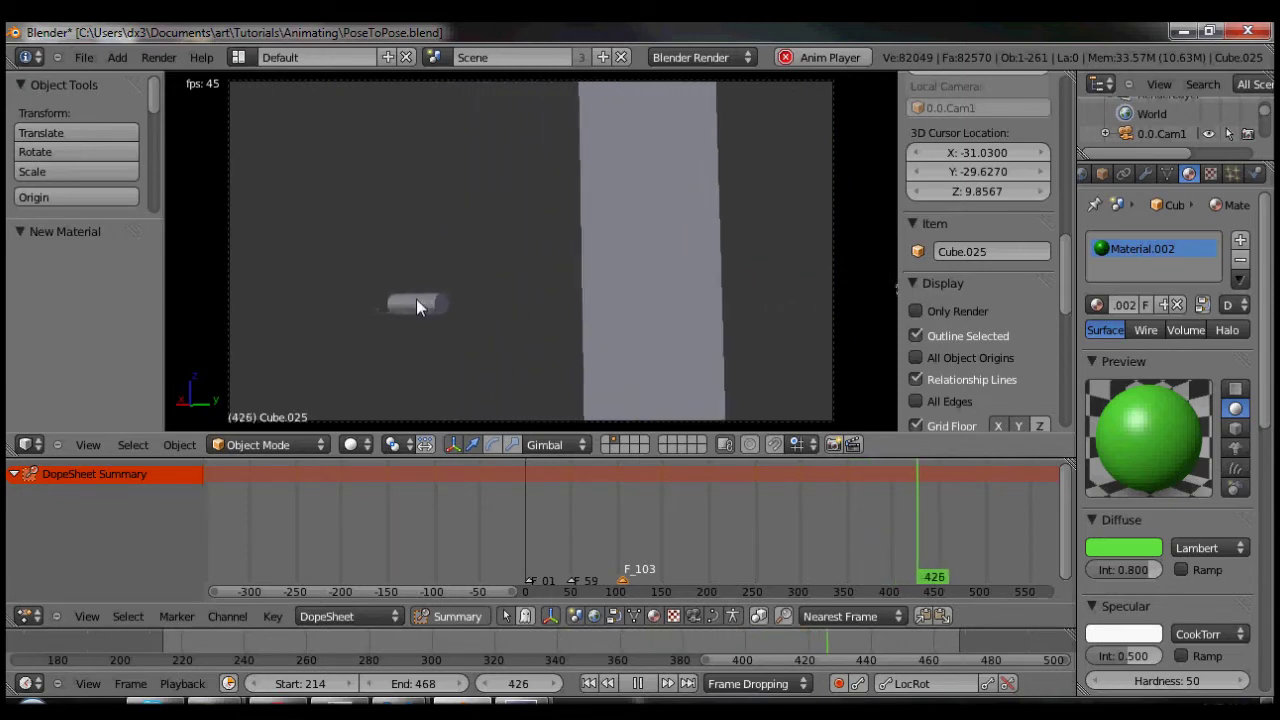
Stop playback, select Cylinder.024, go to frame 295 and expand its LocRot channels
click(638, 683)
right_click(672, 305)
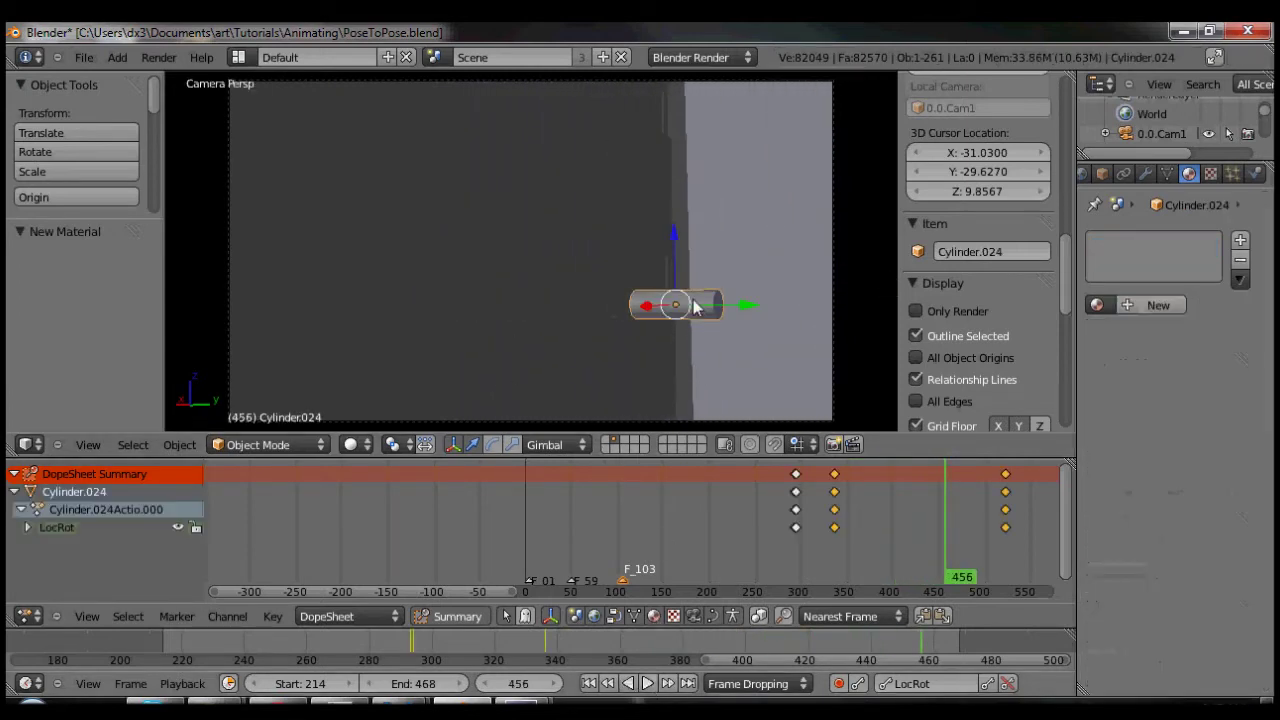
drag(940, 546, 802, 540)
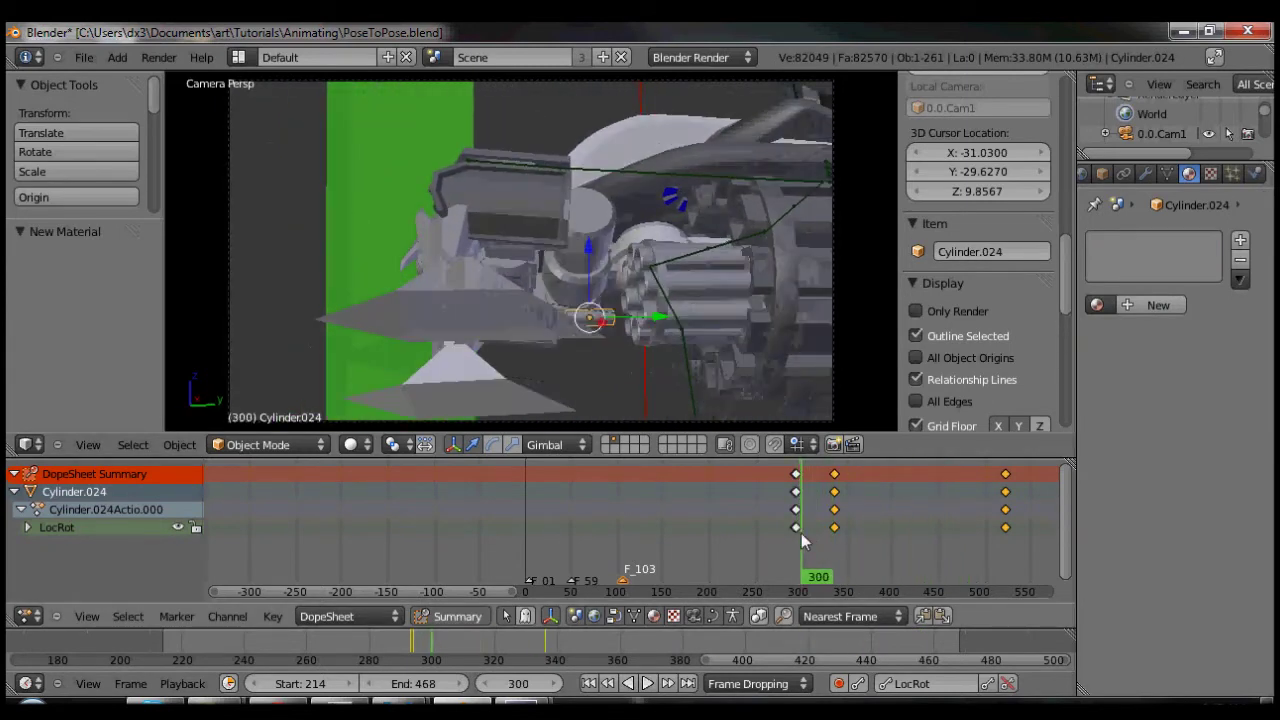
click(28, 527)
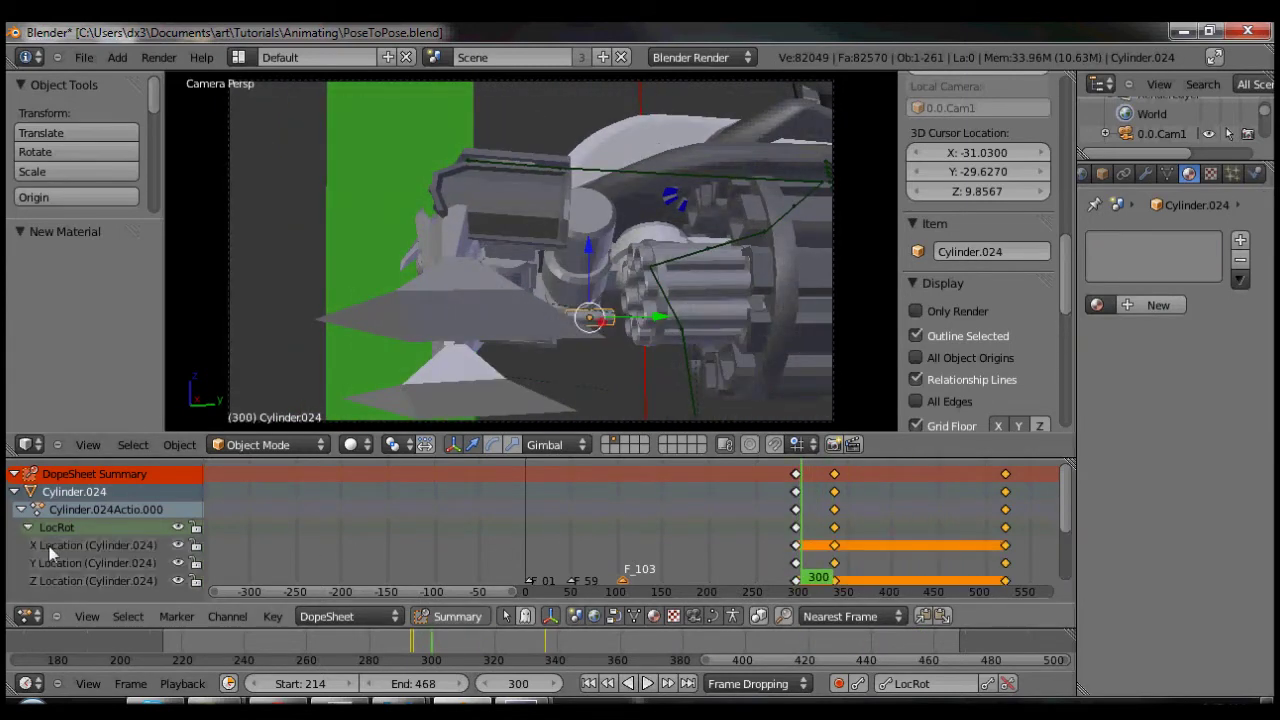
scroll(50, 553, down, 3)
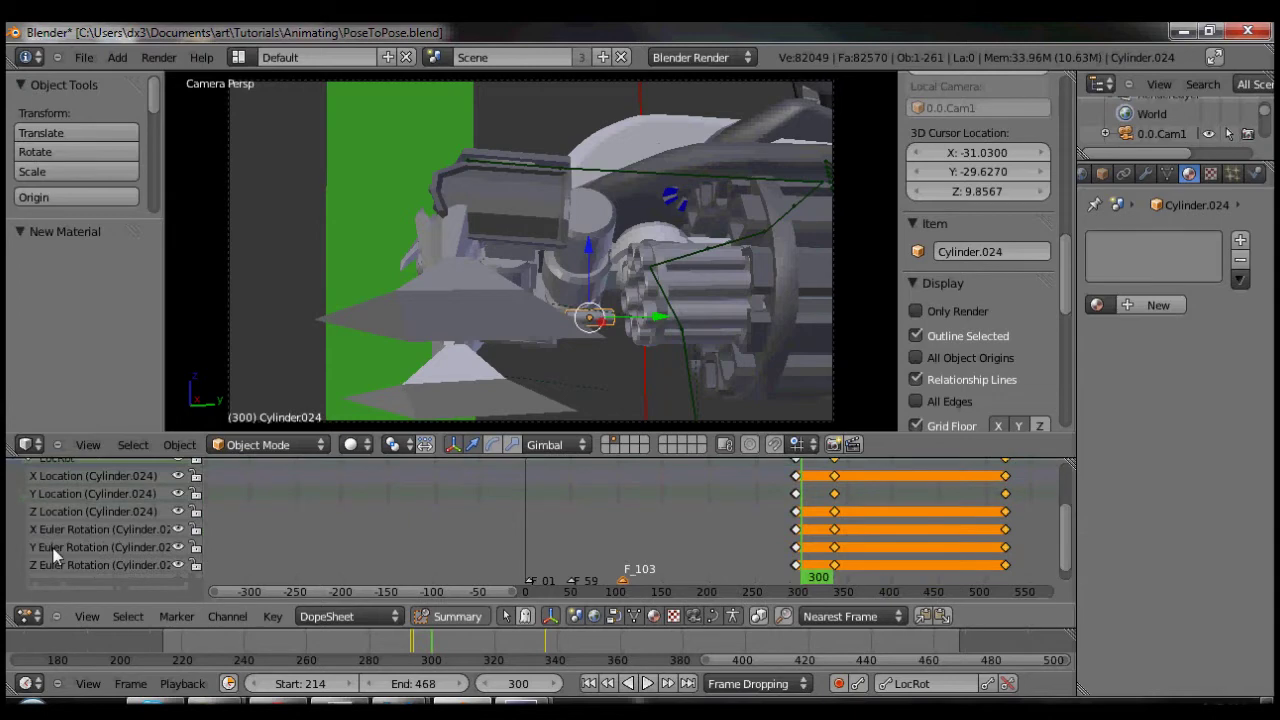
Box-select and delete Cylinder.024's Euler Rotation keyframes in the Dope Sheet
click(782, 532)
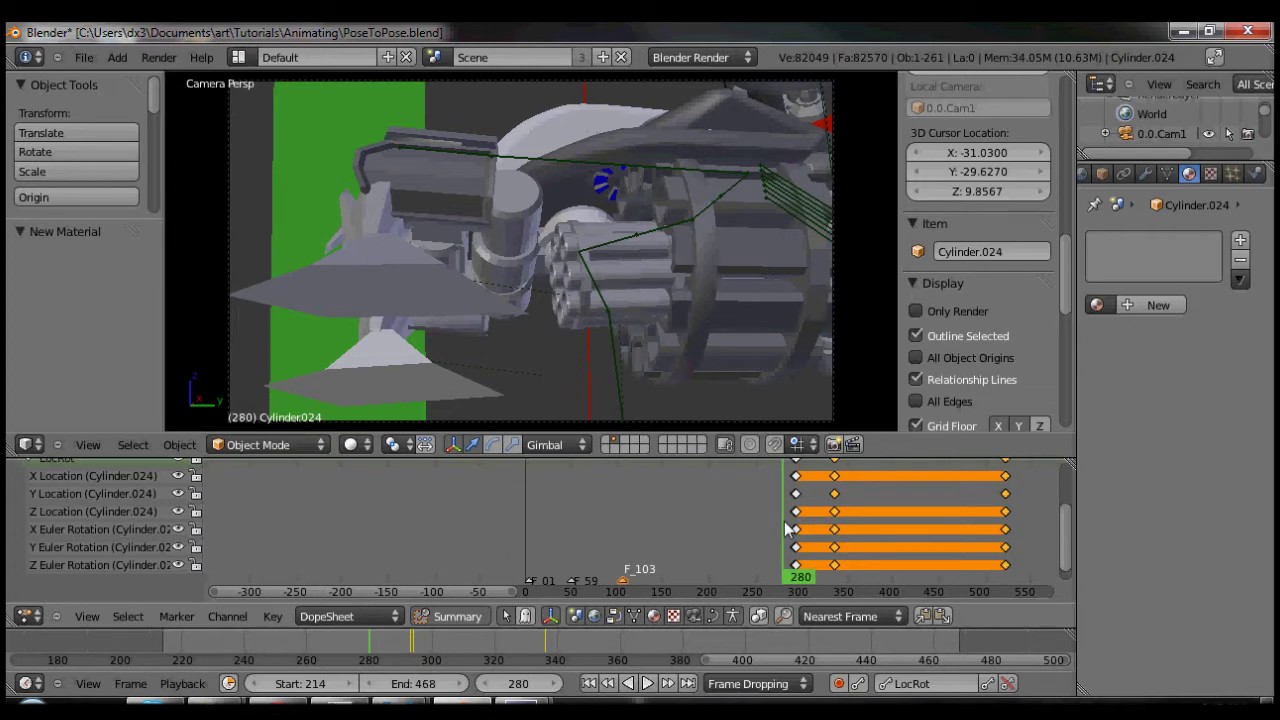
key(a)
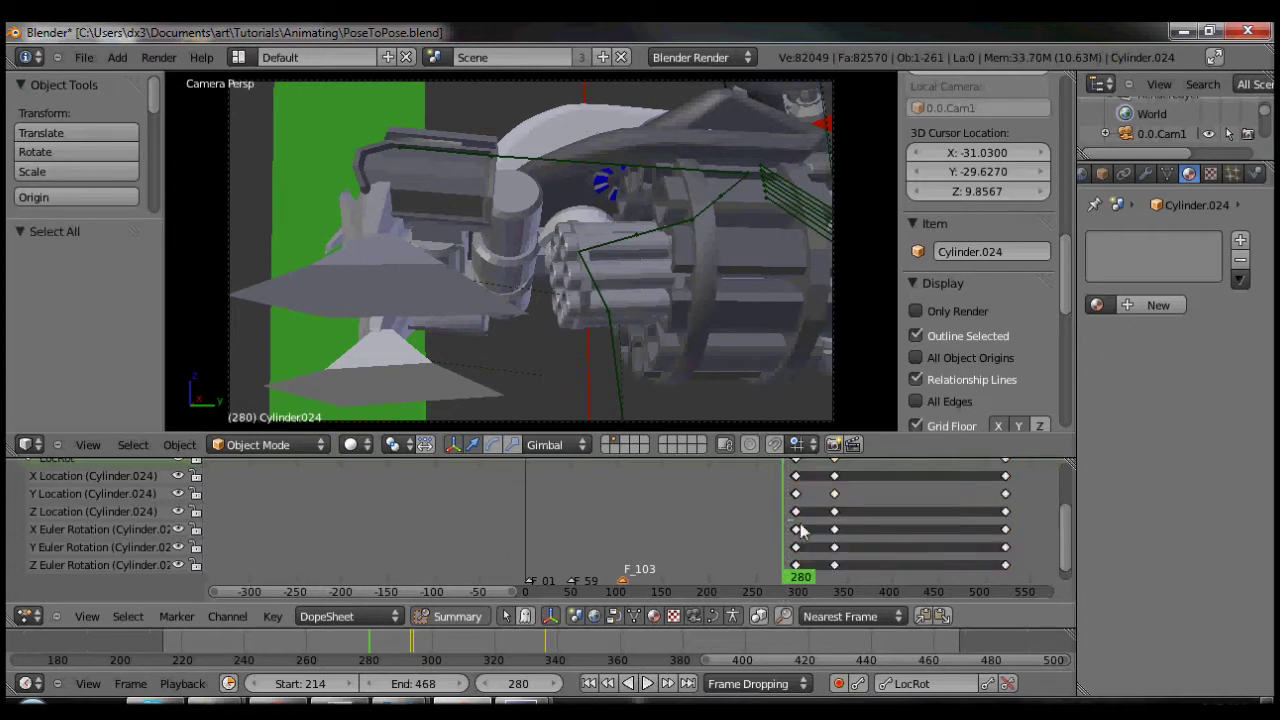
drag(1040, 579, 1040, 579)
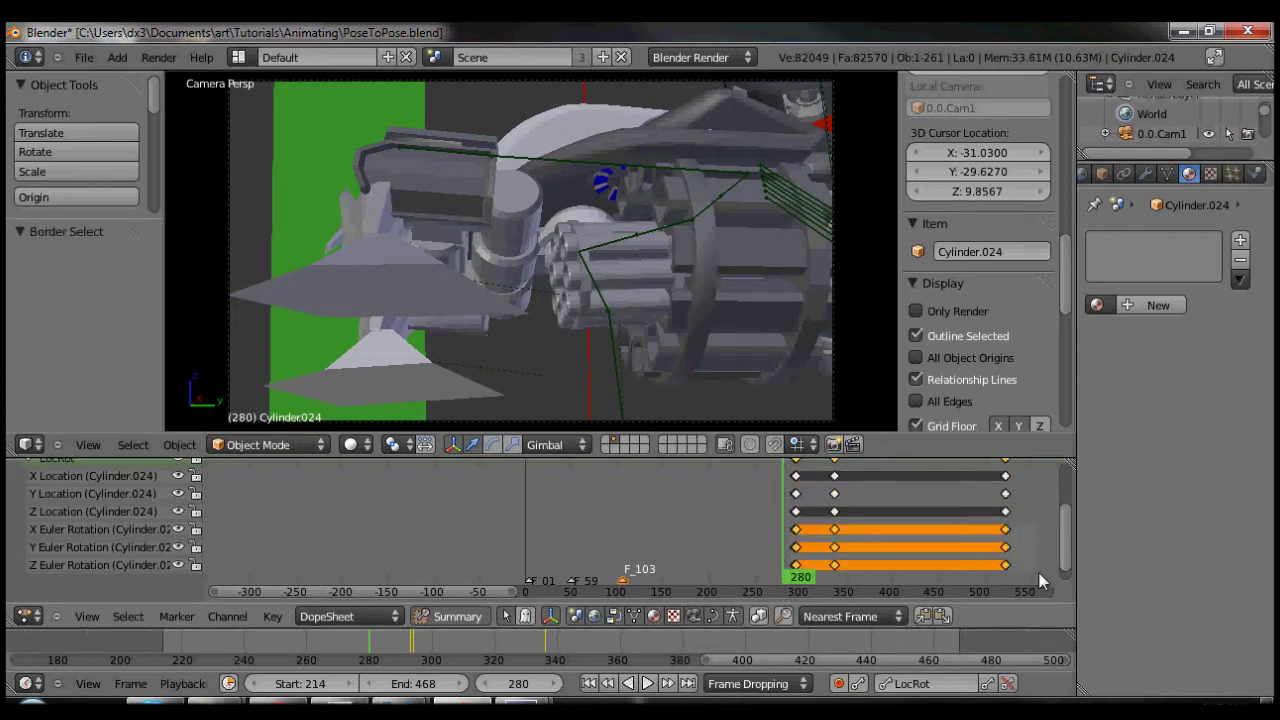
key(x)
click(1009, 571)
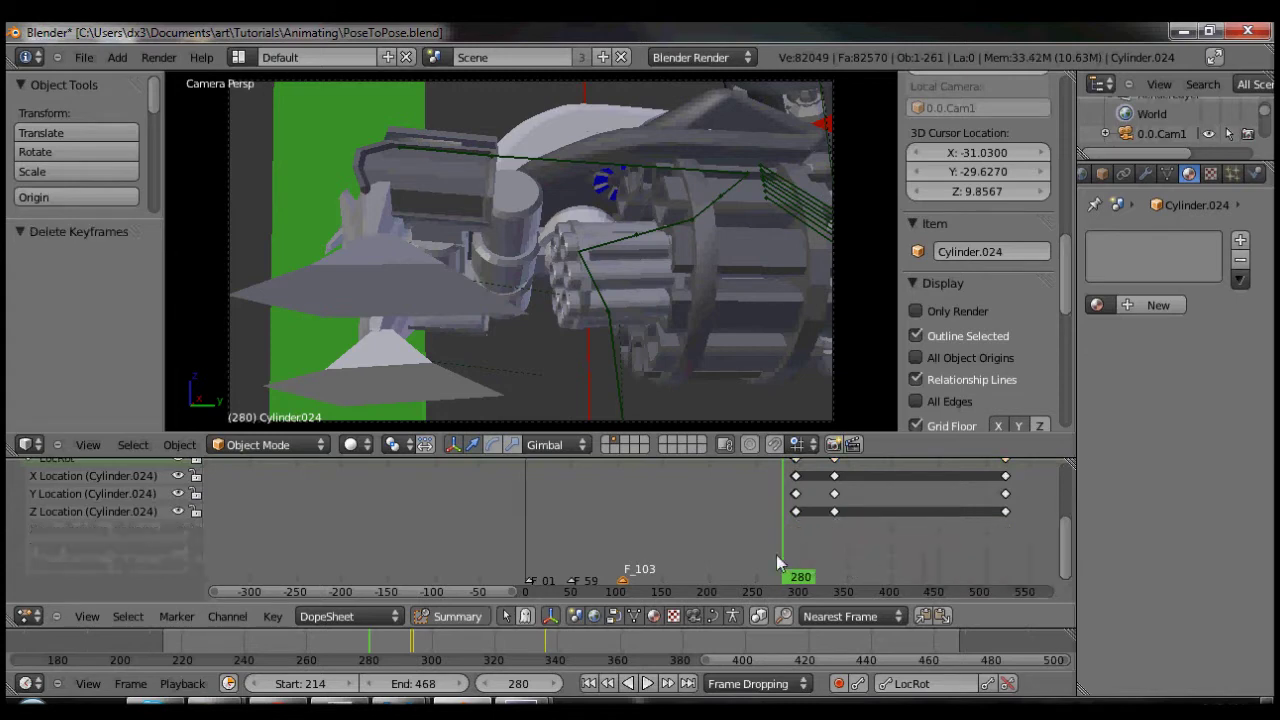
drag(786, 559, 797, 559)
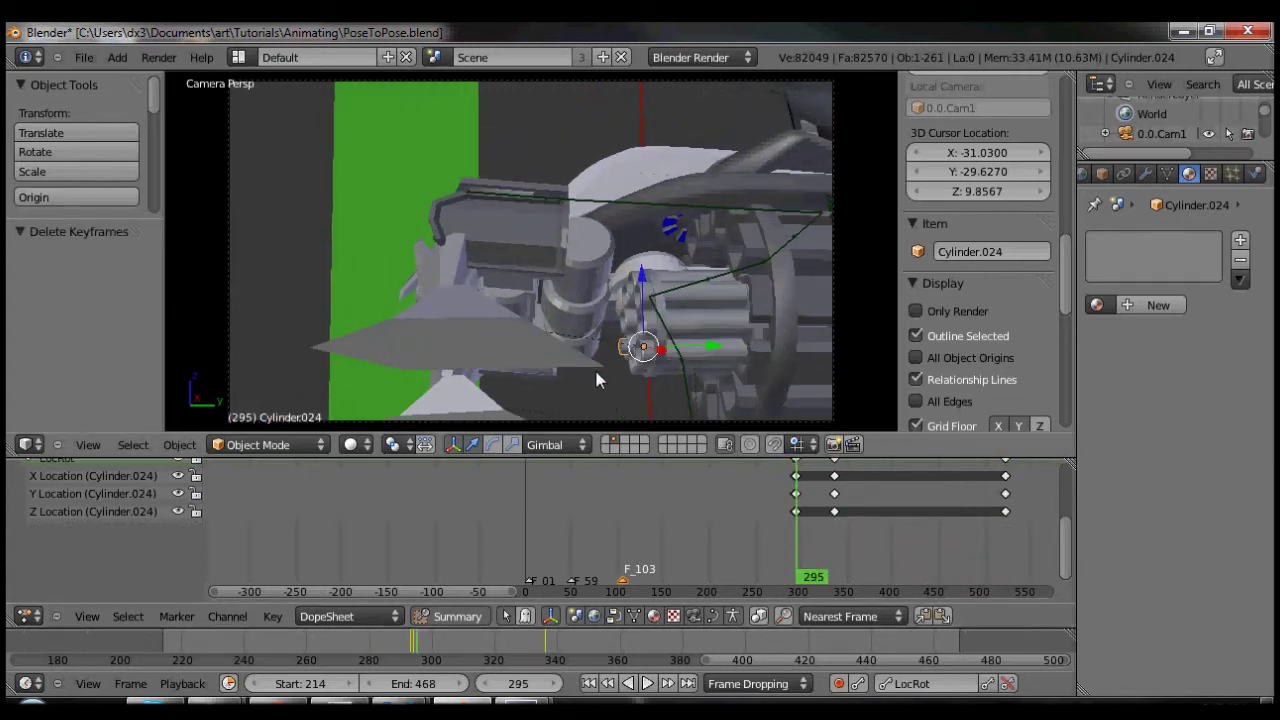
Insert a LocRot keyframe for Cylinder.024 at frame 294, then scrub ahead to frame 515
scroll(815, 515, up, 3)
click(778, 536)
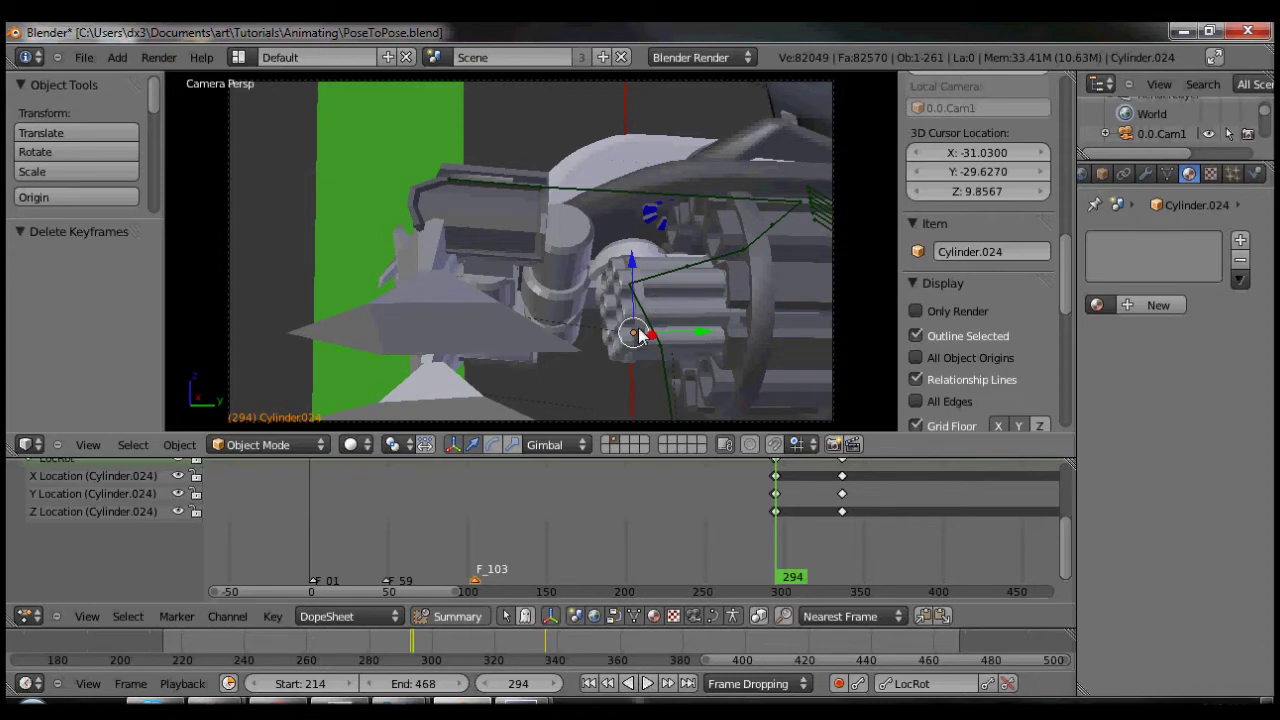
key(i)
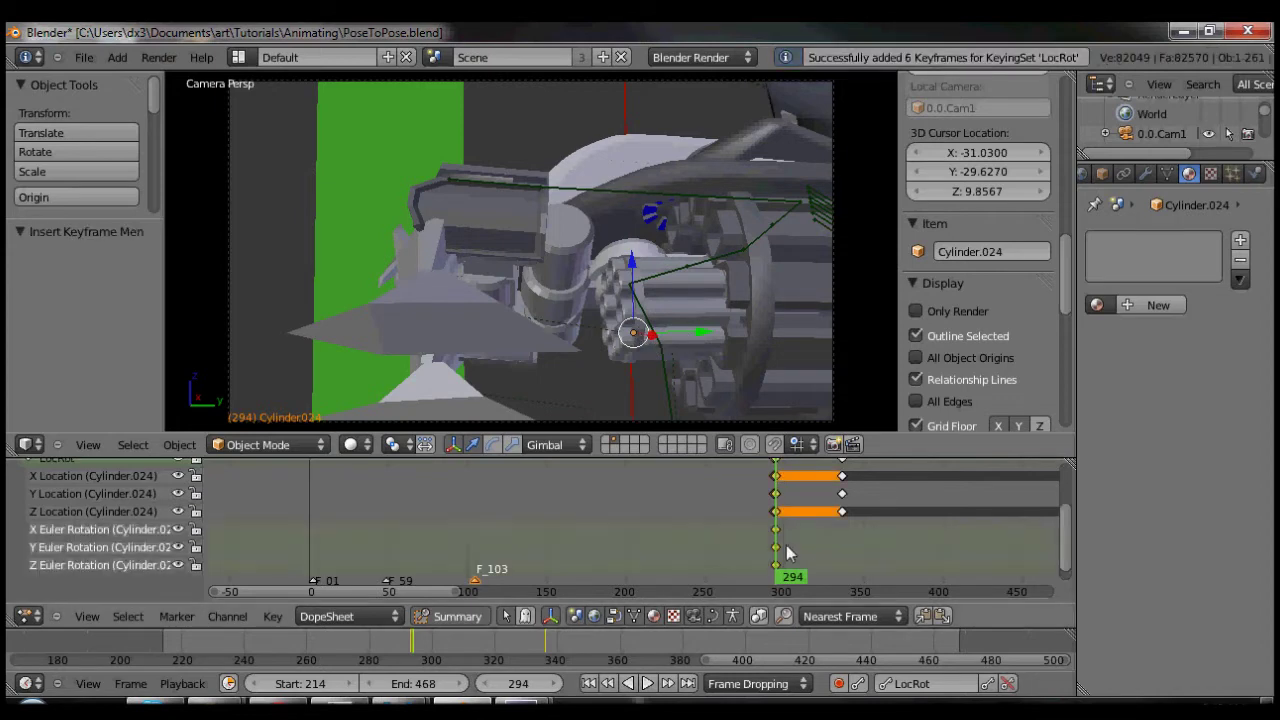
drag(784, 553, 1068, 560)
drag(1072, 551, 1080, 551)
middle_drag(1000, 552, 724, 552)
drag(813, 550, 877, 553)
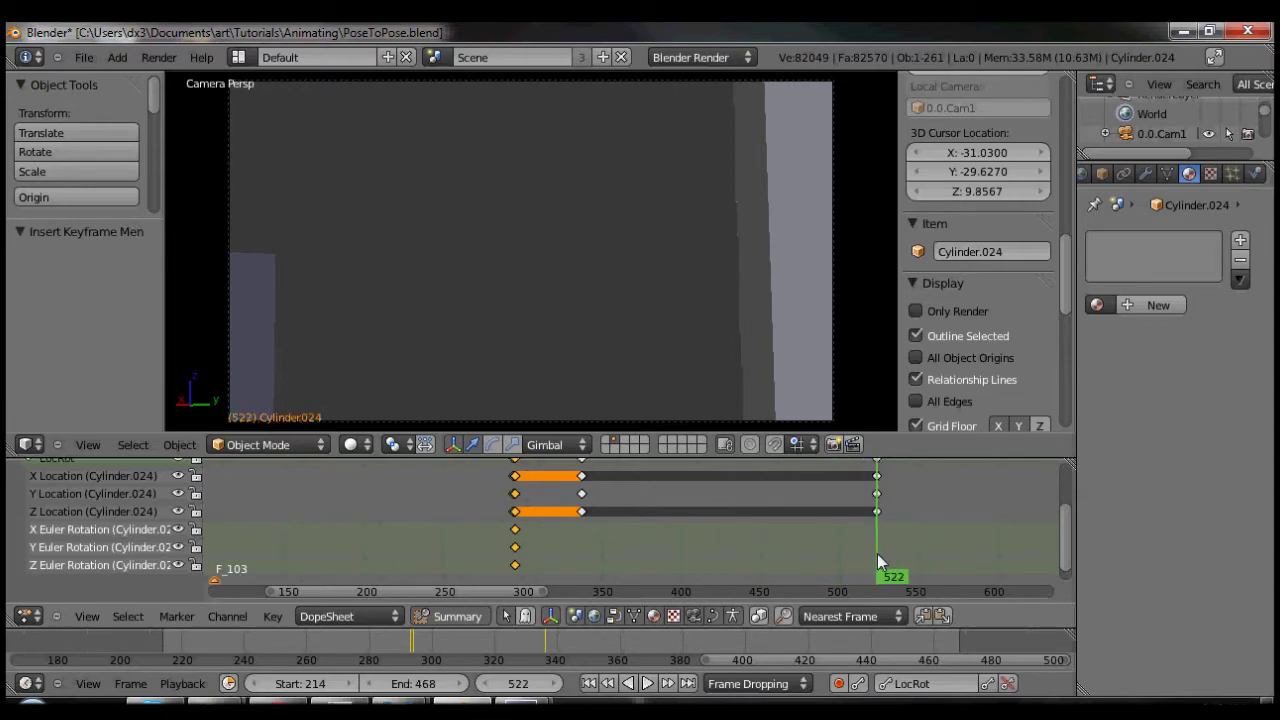
Set the transform orientation to Local and show the rotation manipulator on the cylinder
key(KP_7)
scroll(520, 334, up, 5)
scroll(403, 294, up, 2)
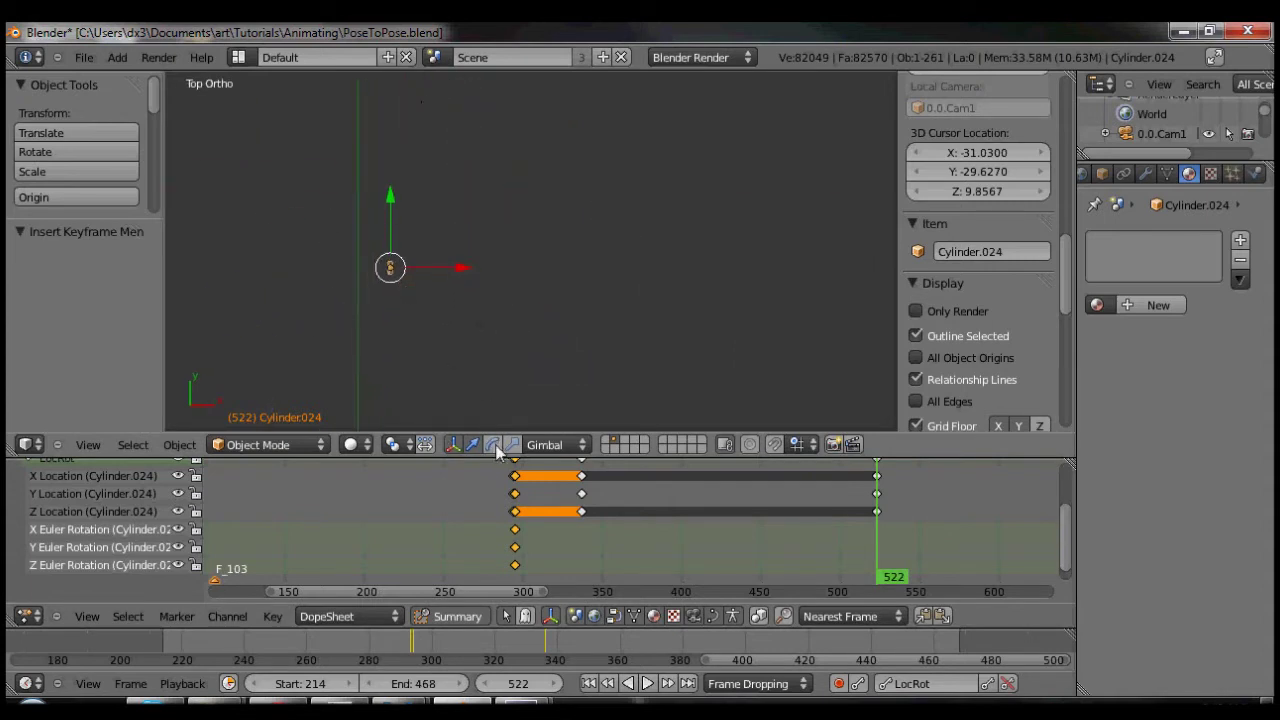
click(540, 445)
click(540, 404)
shift+middle_drag(480, 345, 473, 403)
click(492, 446)
shift+middle_drag(429, 292, 415, 288)
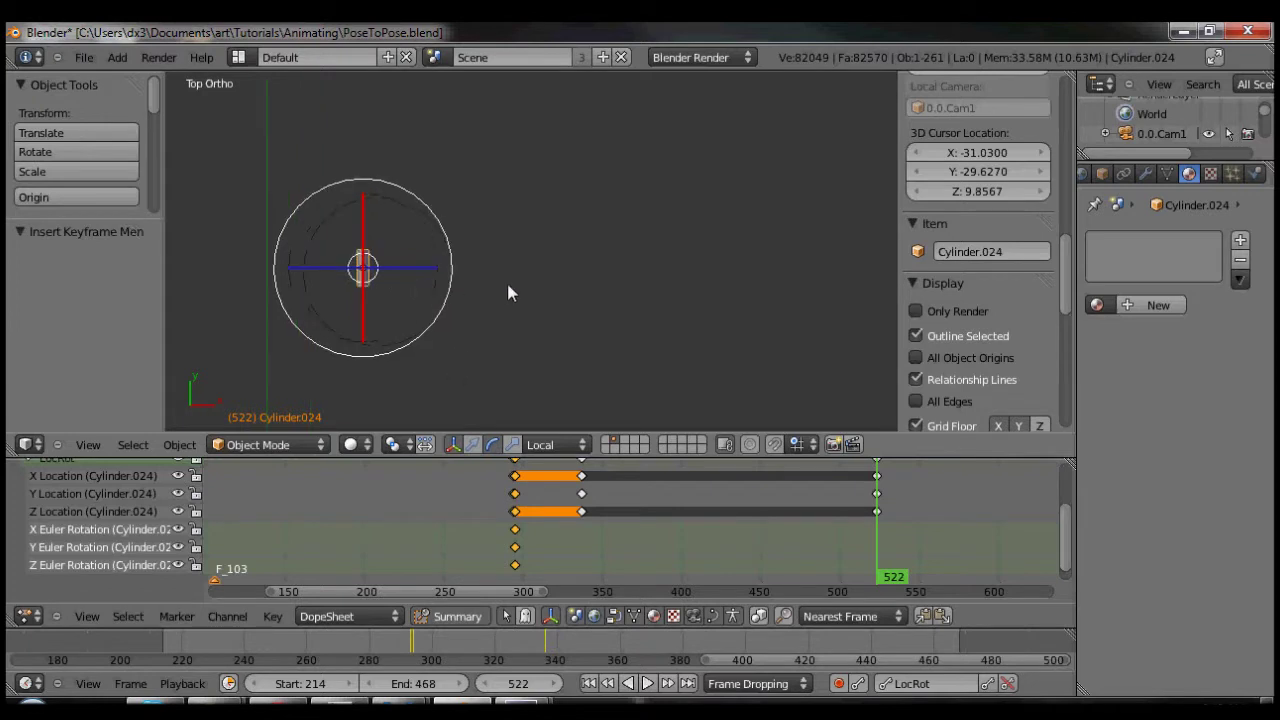
key(KP_0)
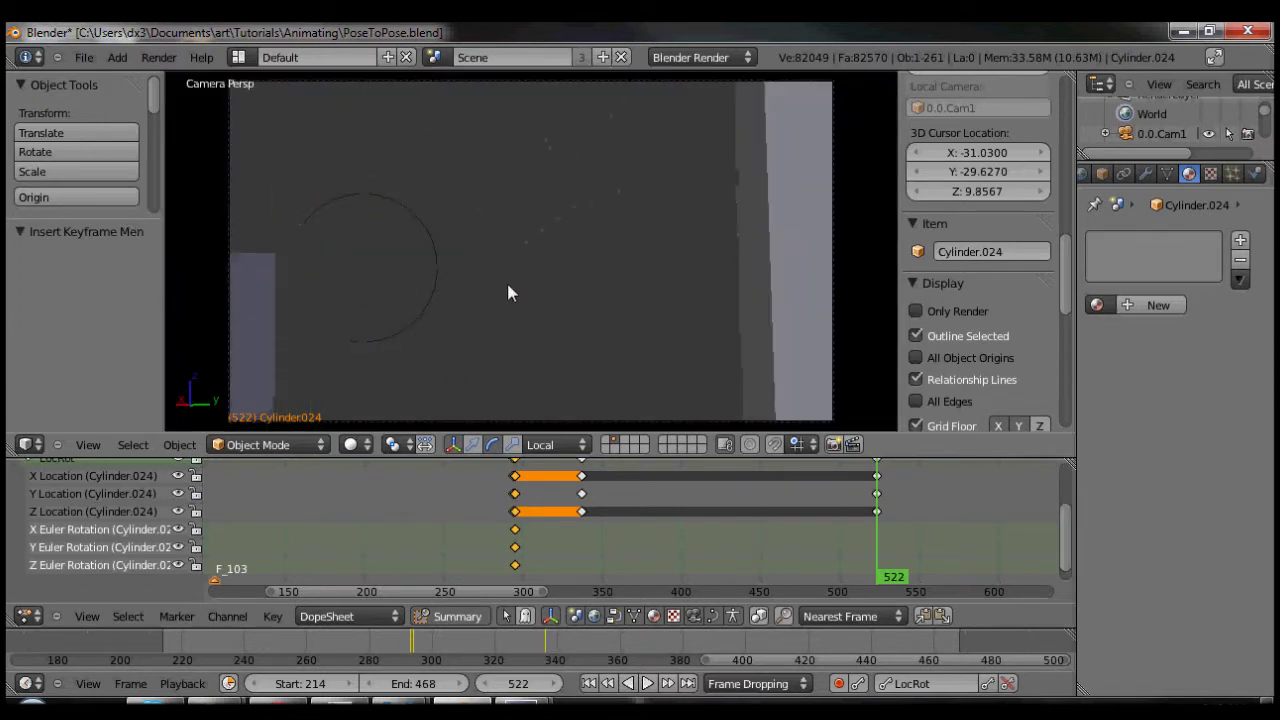
Rotate the cylinder 120° about its local Z axis
key(r)
key(z)
key(z)
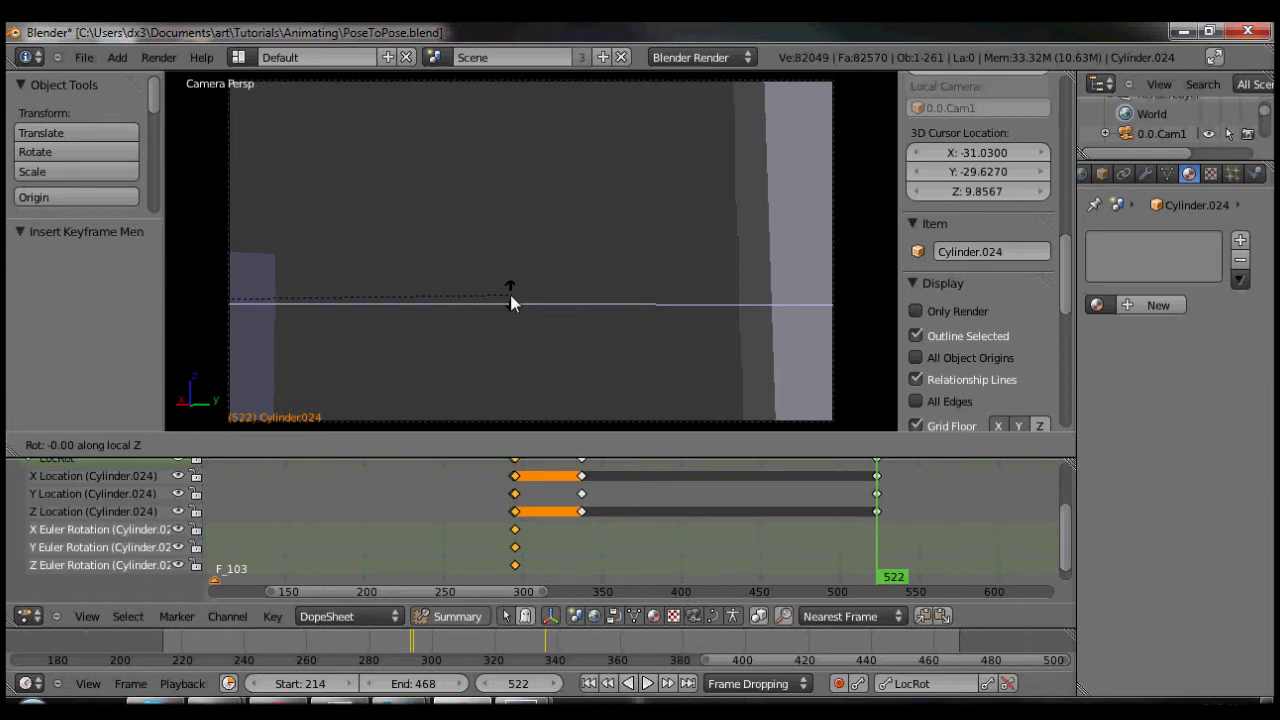
text(120°|)
key(Return)
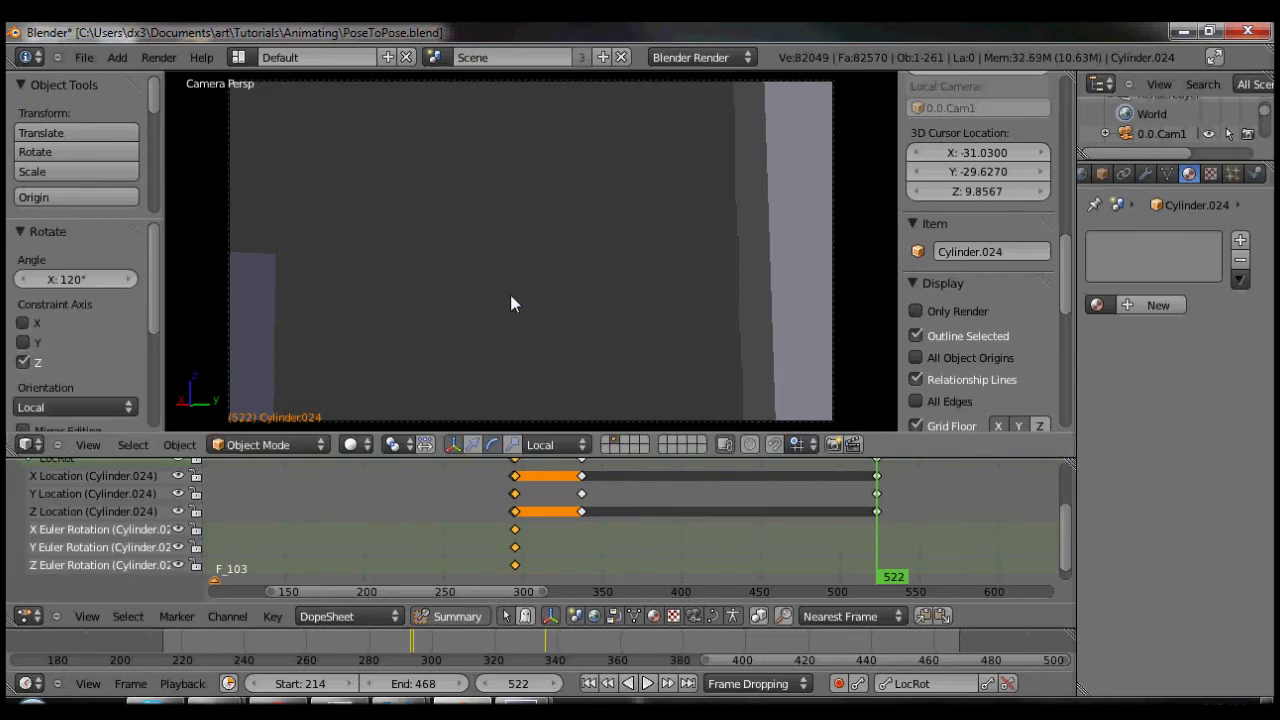
drag(585, 558, 878, 531)
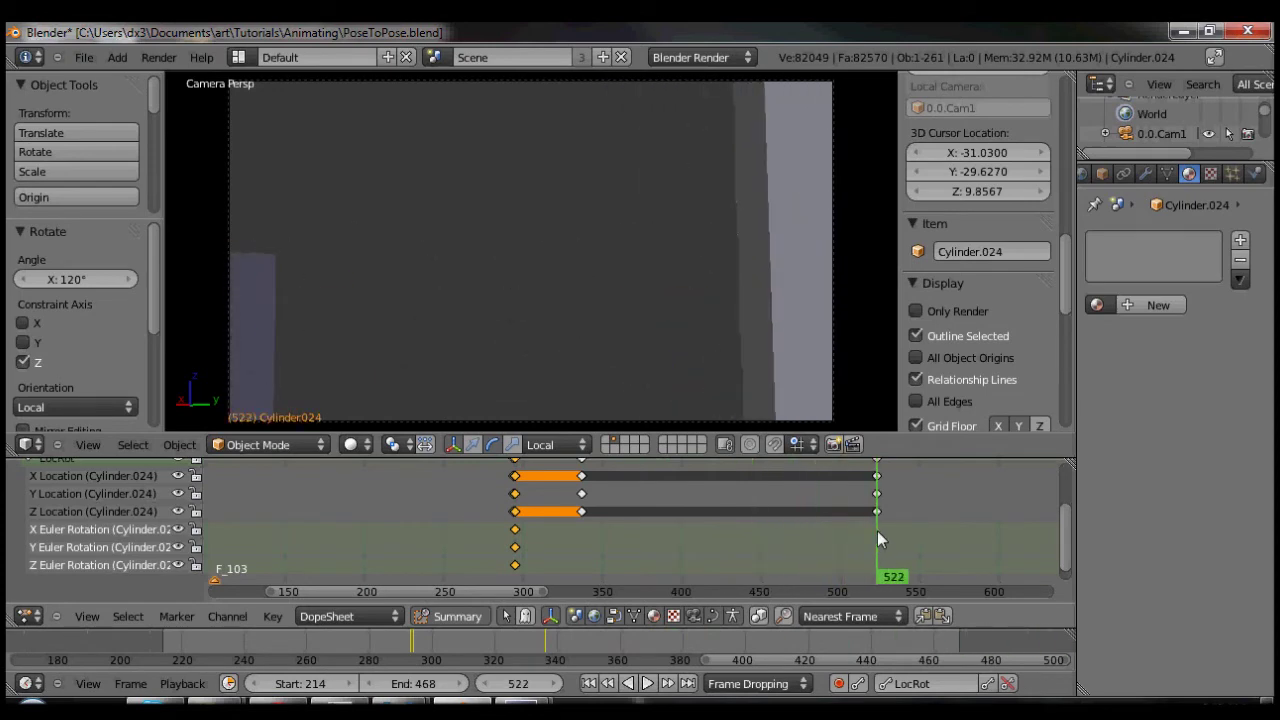
Key the cylinder's LocRot at frame 522, then scrub back to frame 380
key(r)
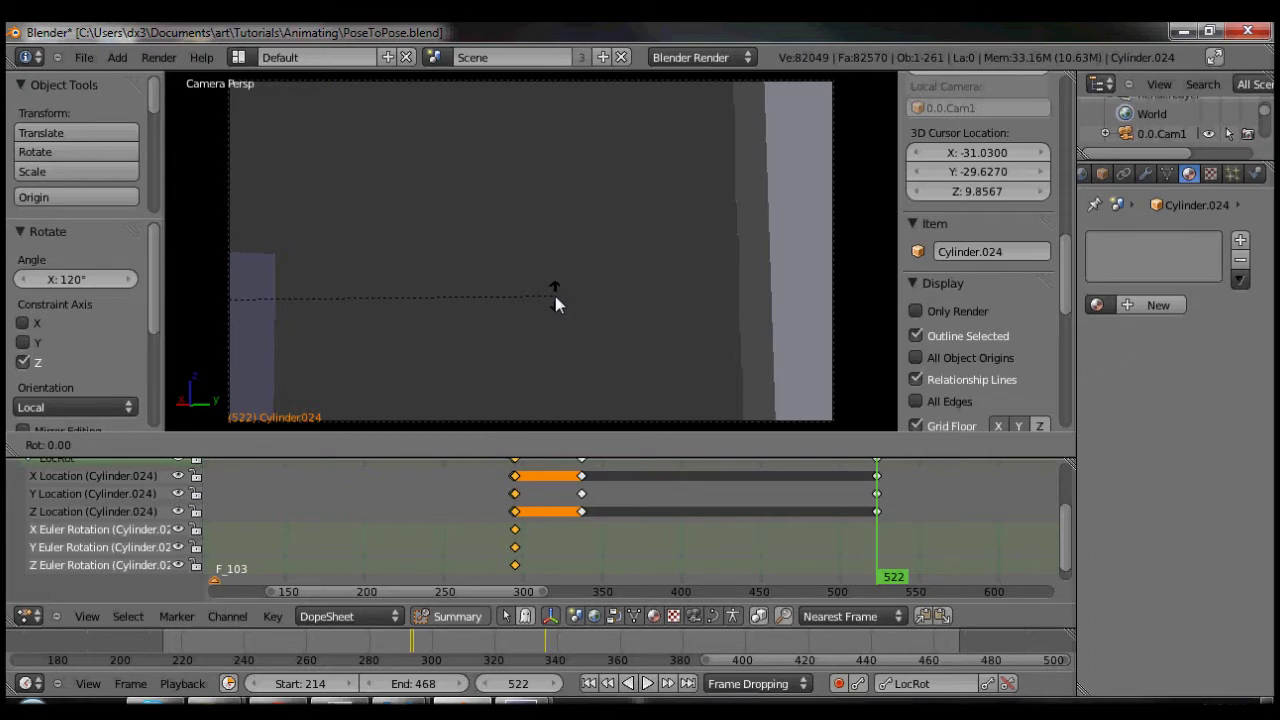
key(z)
key(z)
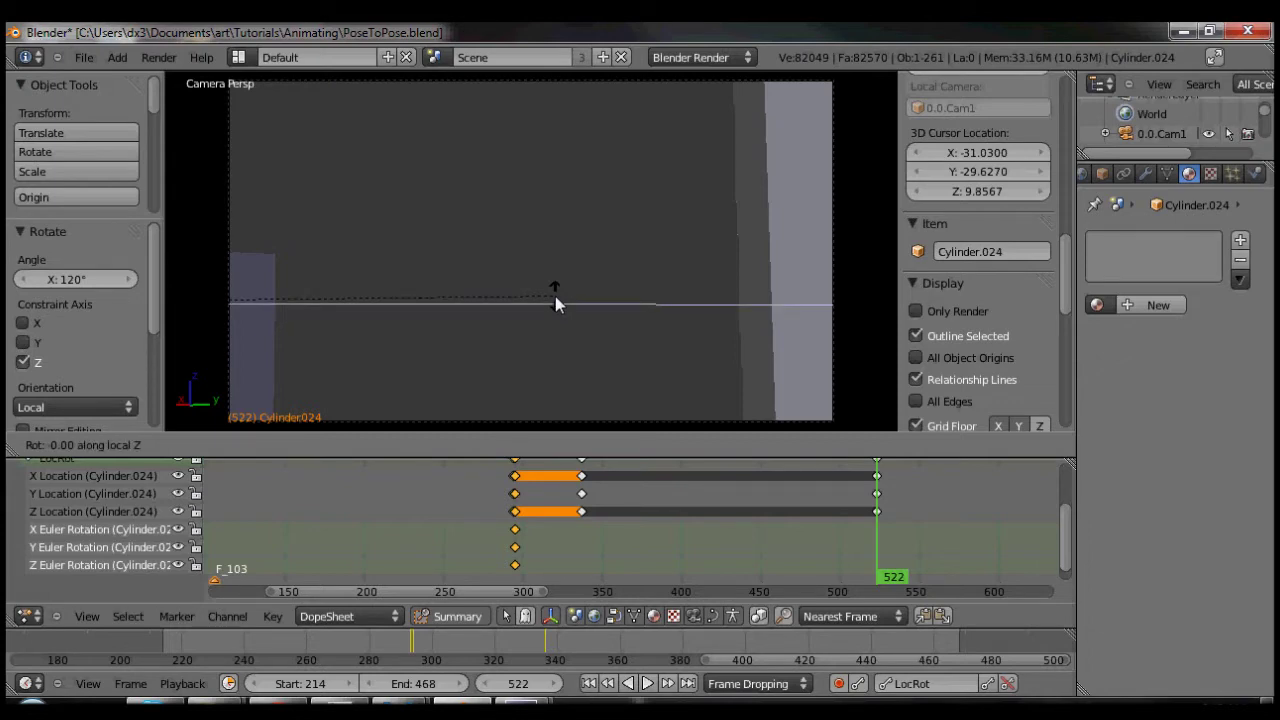
key(Escape)
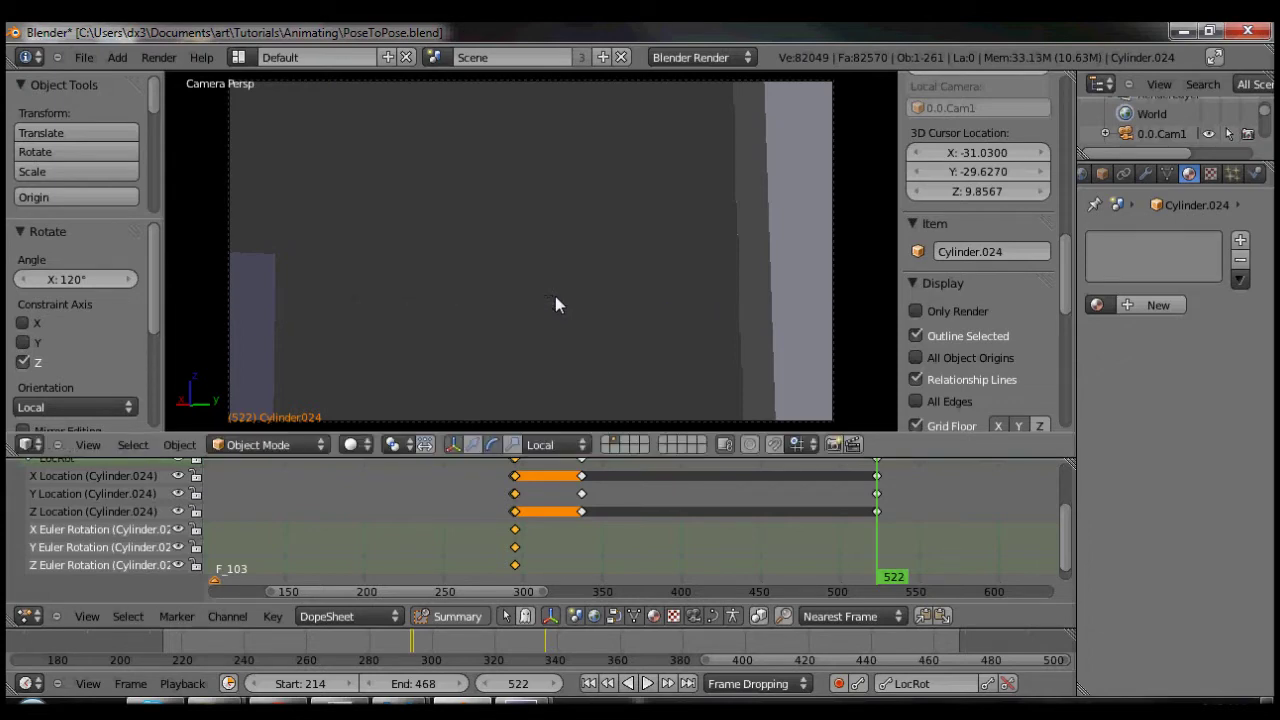
key(i)
click(837, 550)
drag(826, 546, 651, 517)
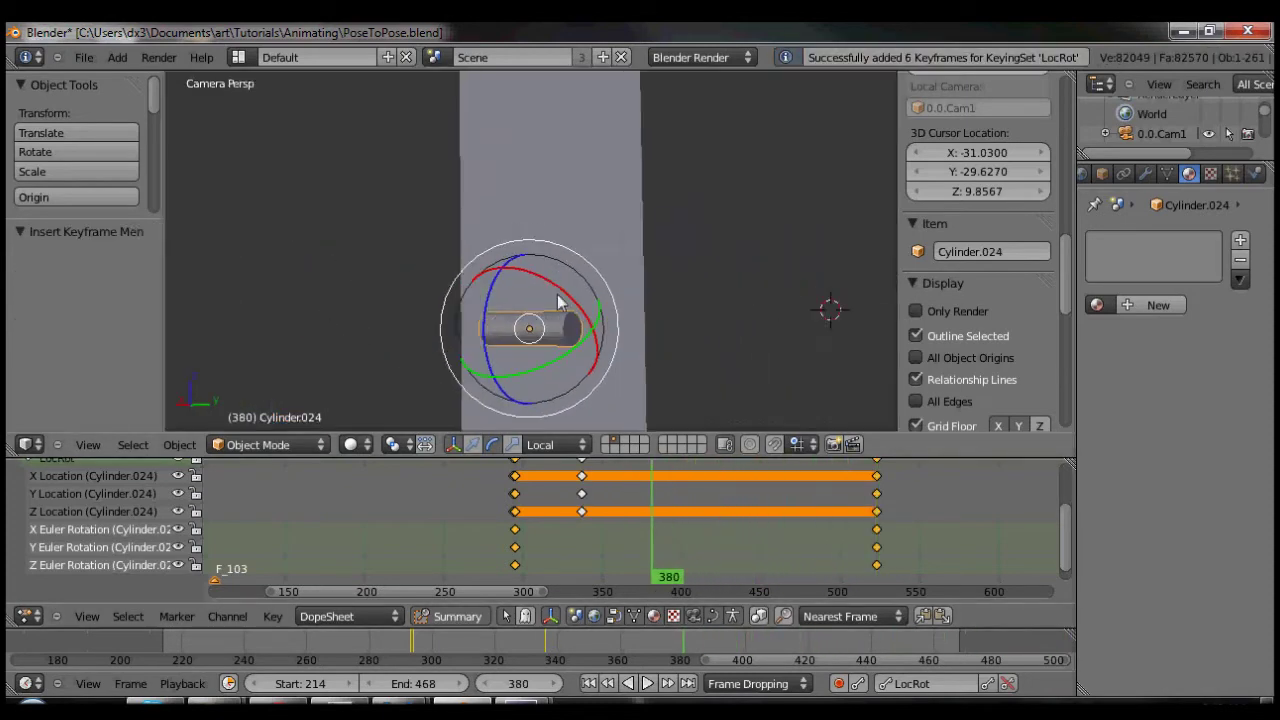
scroll(558, 302, up, 1)
Select both cylinder end-cap centre vertices in Edit Mode and shrink/fatten them by 0.01097
key(Tab)
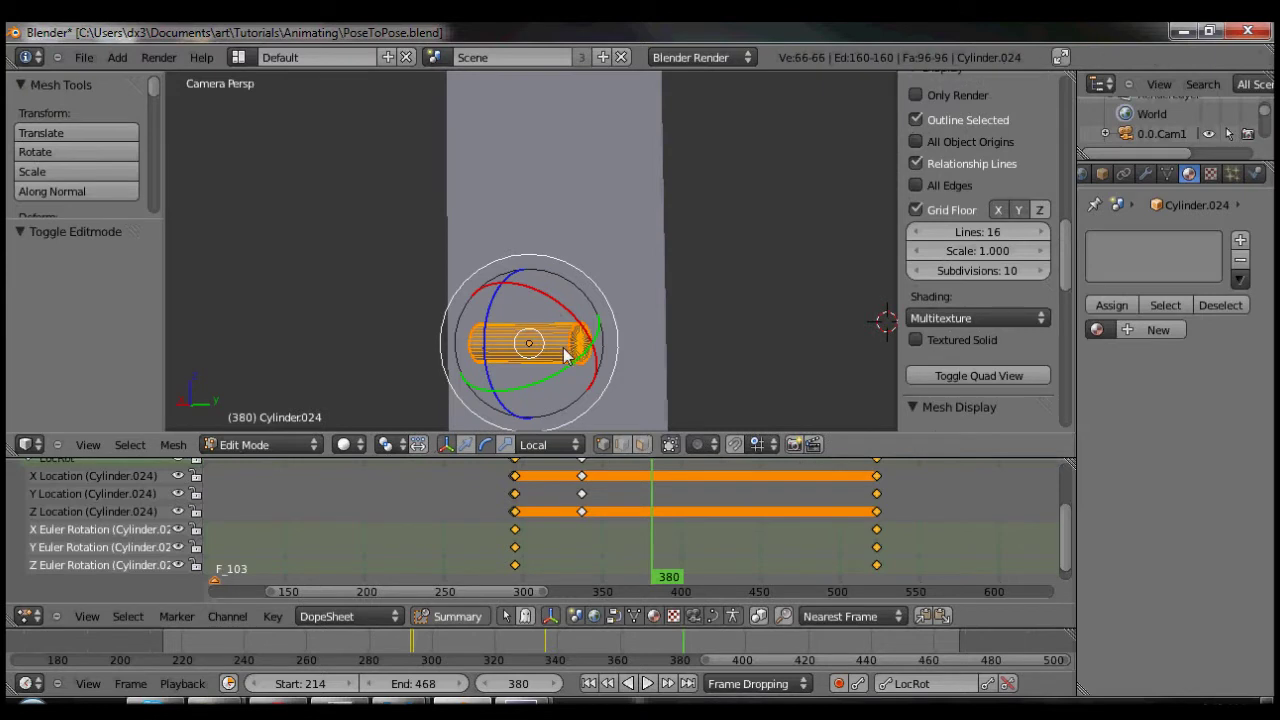
scroll(565, 340, up, 3)
shift+scroll(558, 280, down, 1)
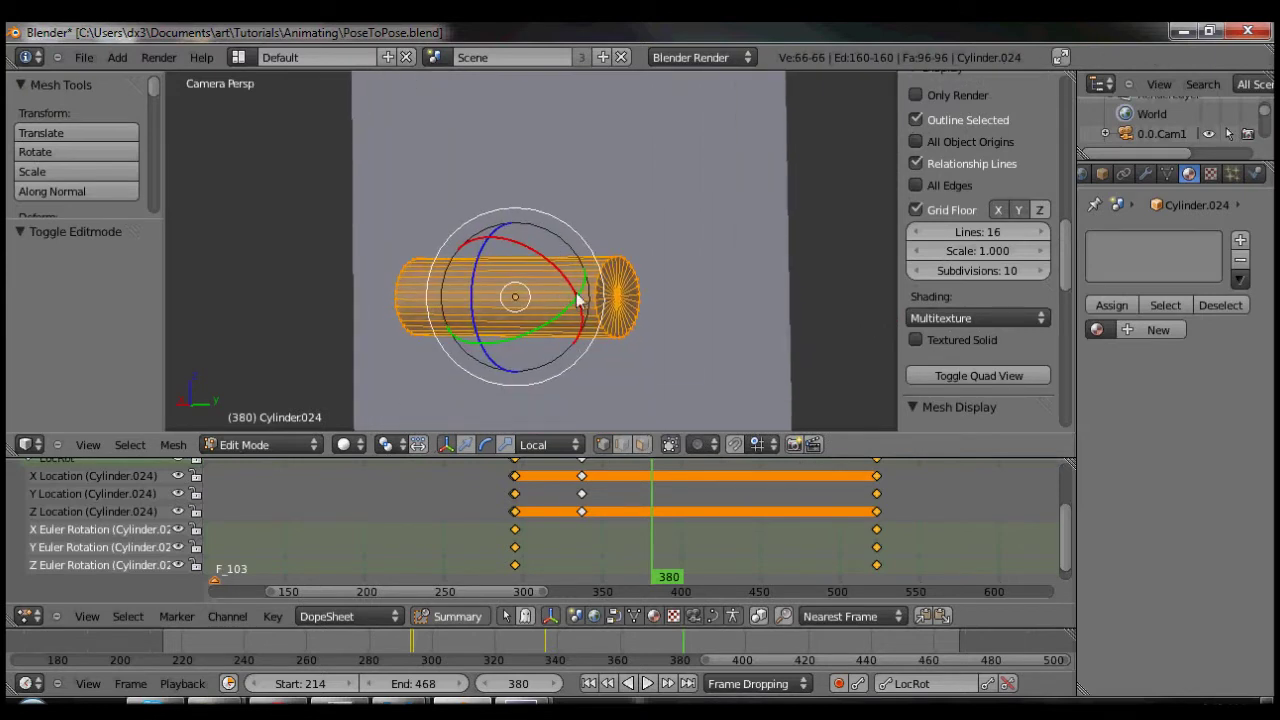
right_click(597, 295)
shift+right_click(397, 300)
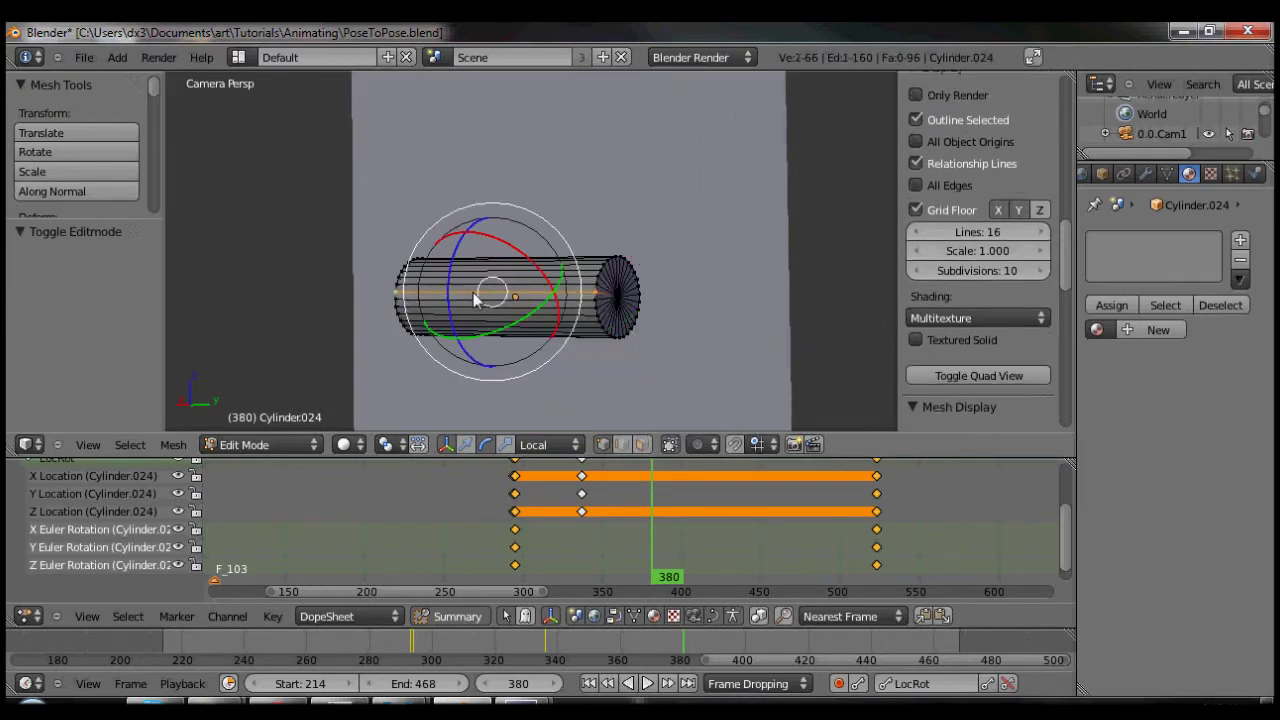
key(alt+s)
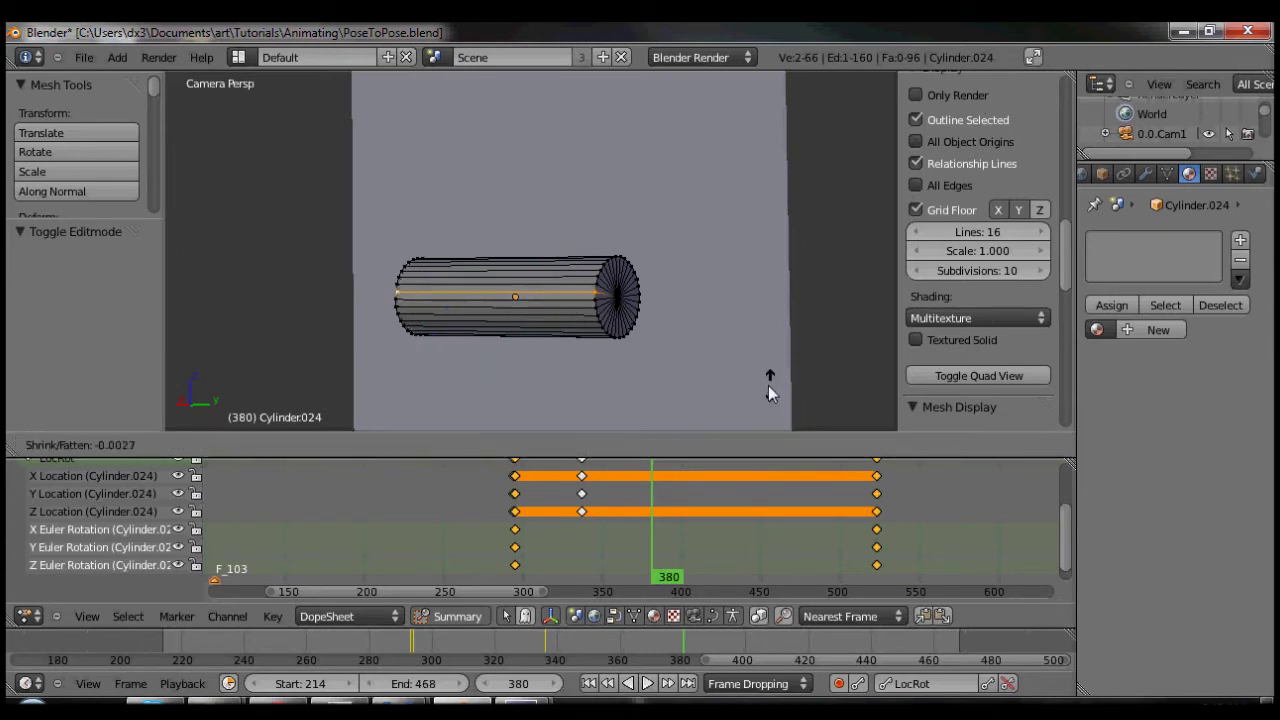
click(736, 384)
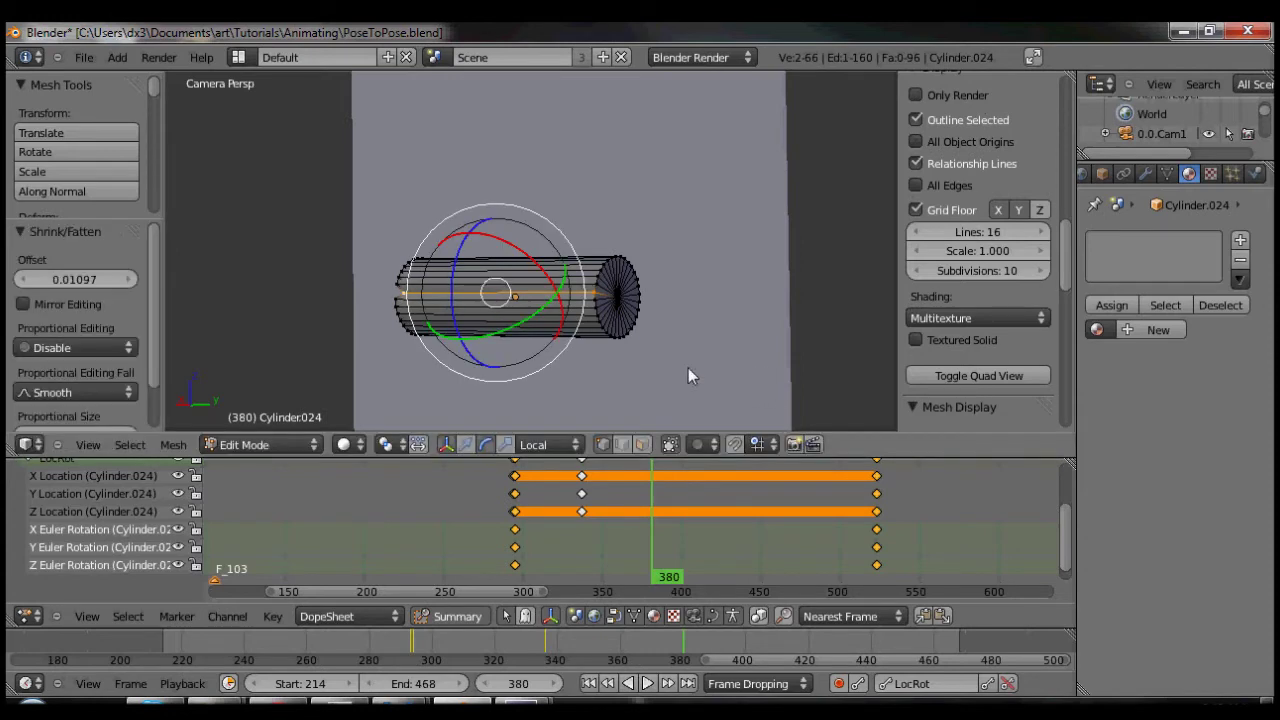
key(Tab)
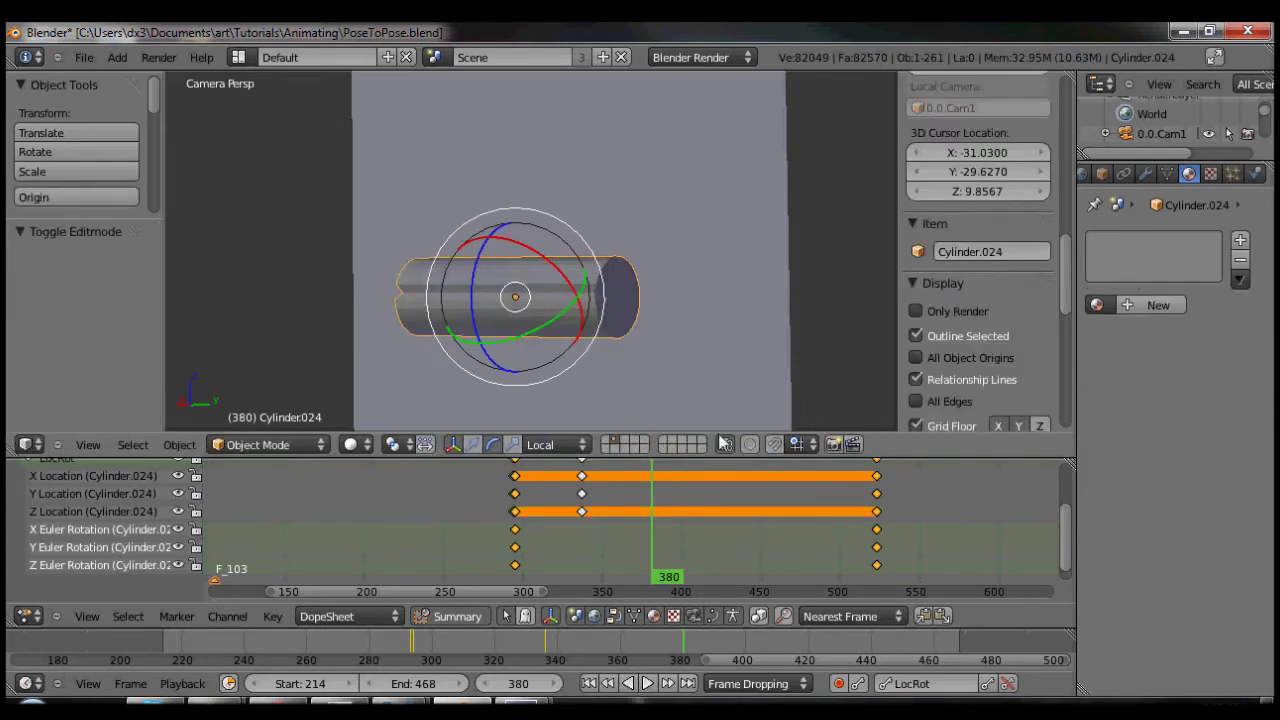
drag(655, 508, 620, 518)
Hide the 3D transform manipulator and preview the animation
click(455, 444)
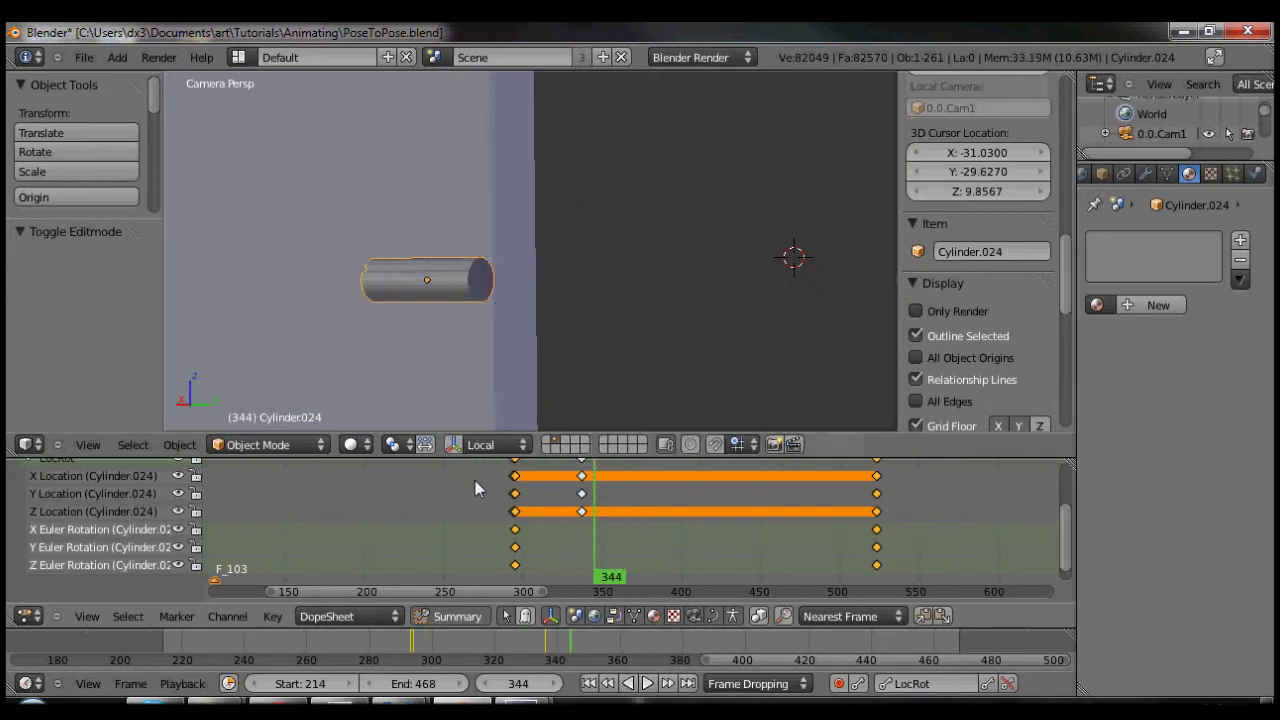
click(647, 683)
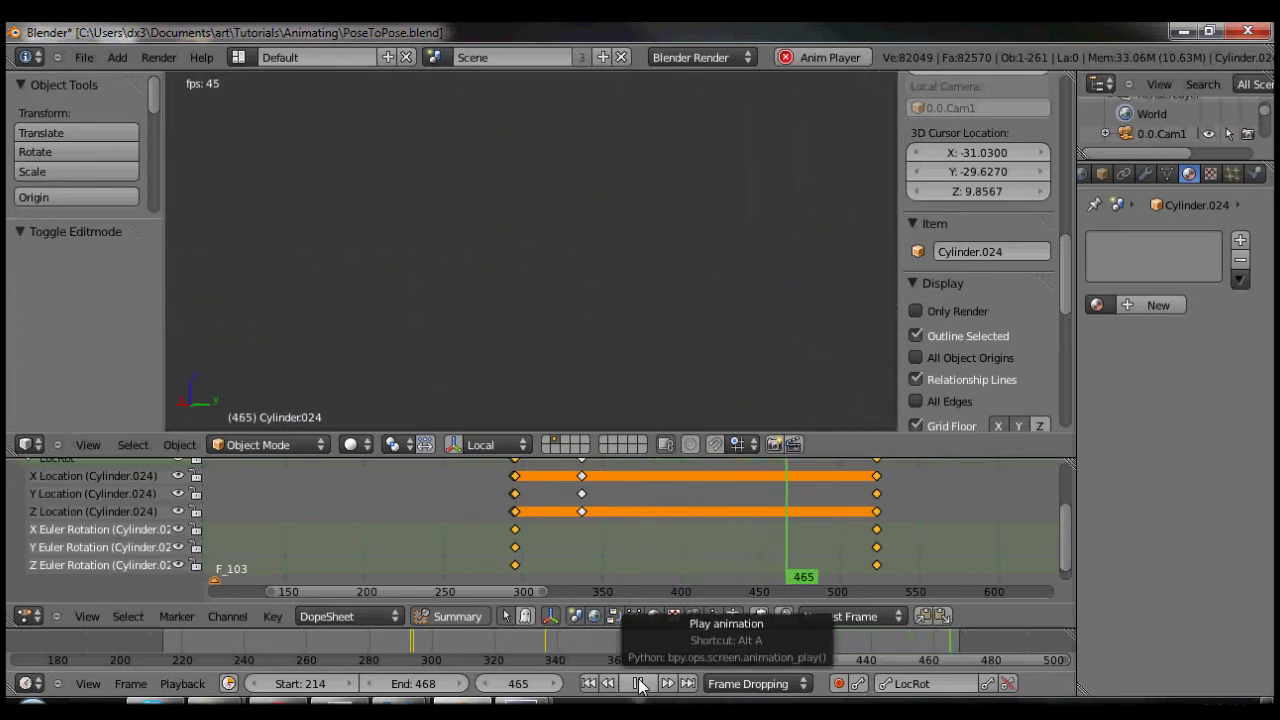
click(640, 683)
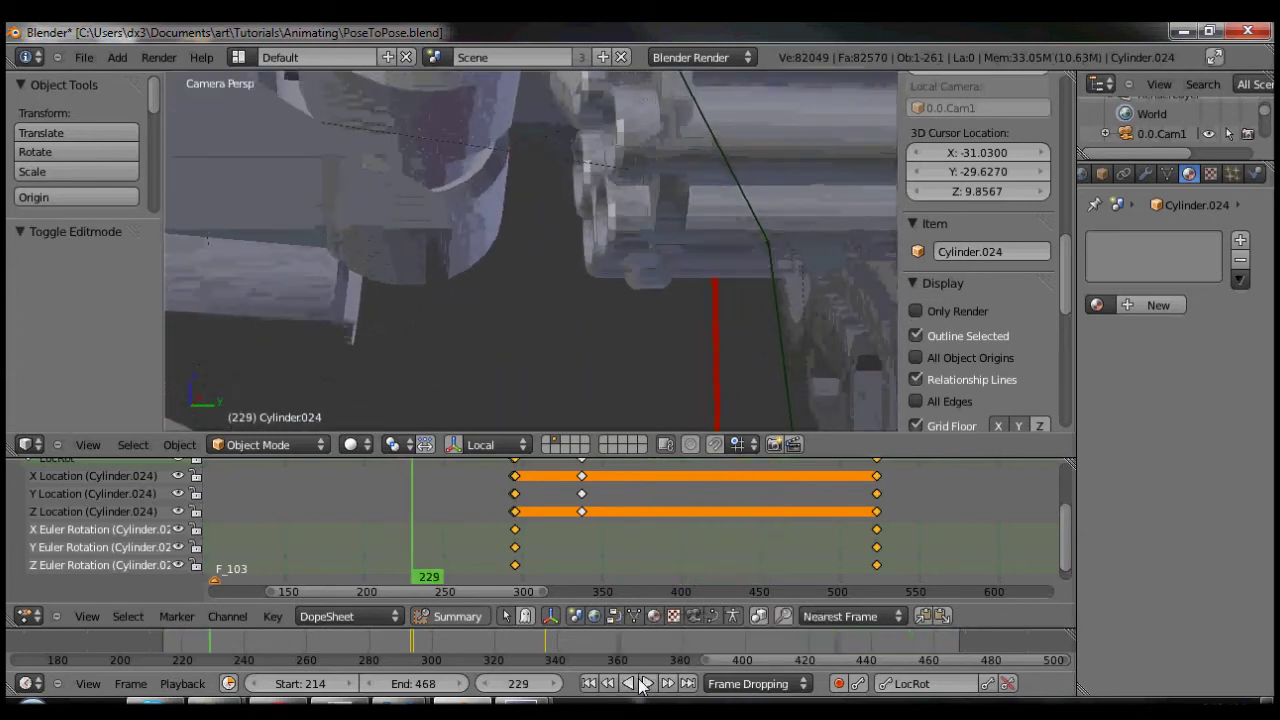
At frame 522, rotate the cylinder about its local Z axis and insert a LocRot keyframe
click(877, 556)
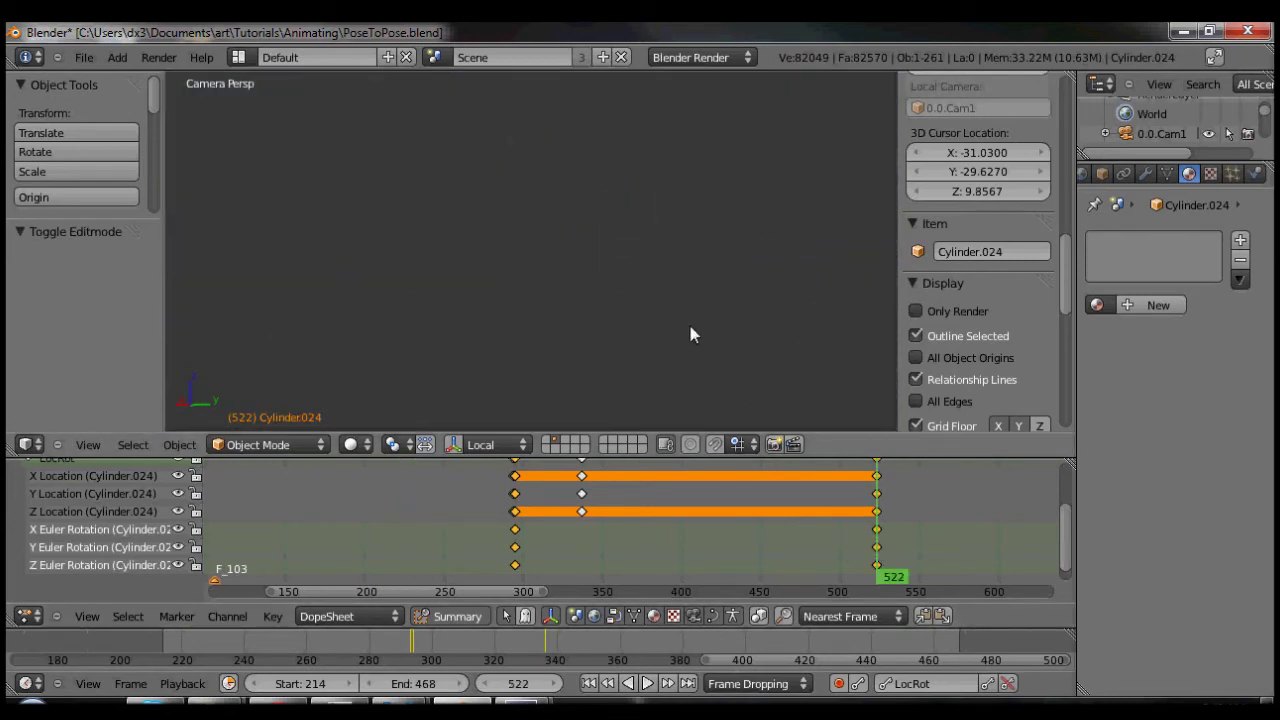
key(r)
key(z)
key(z)
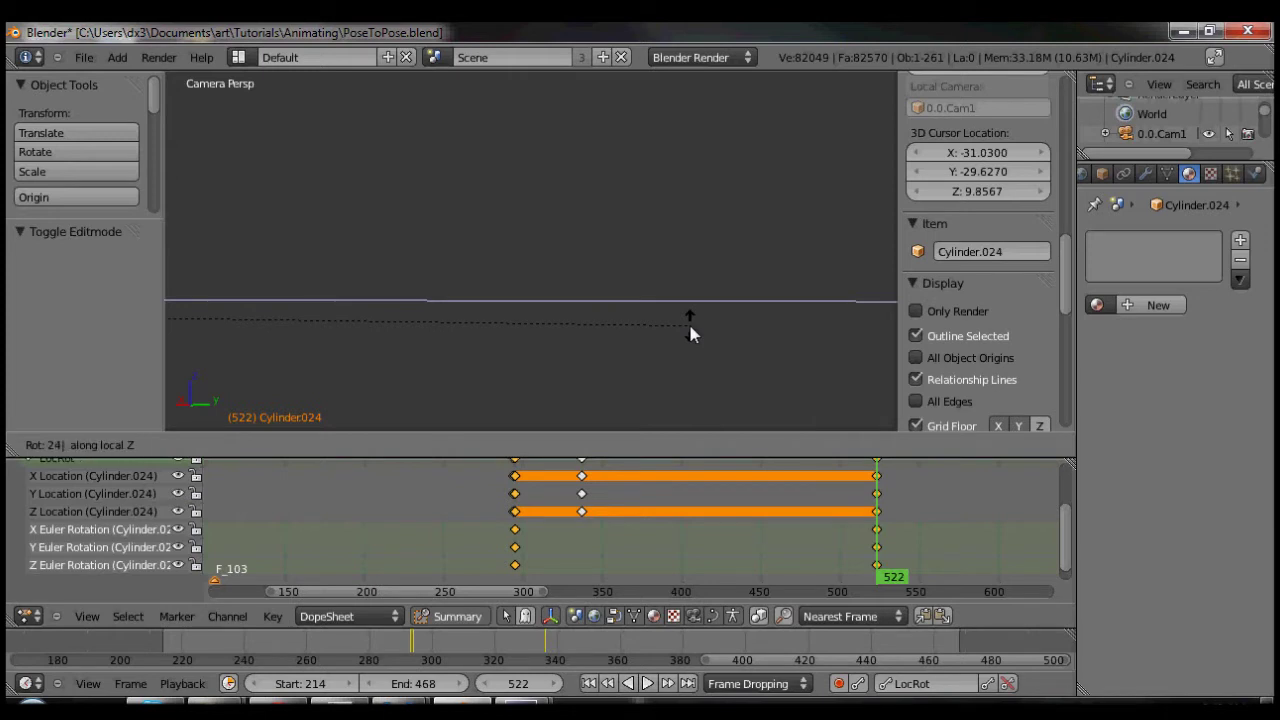
key(Return)
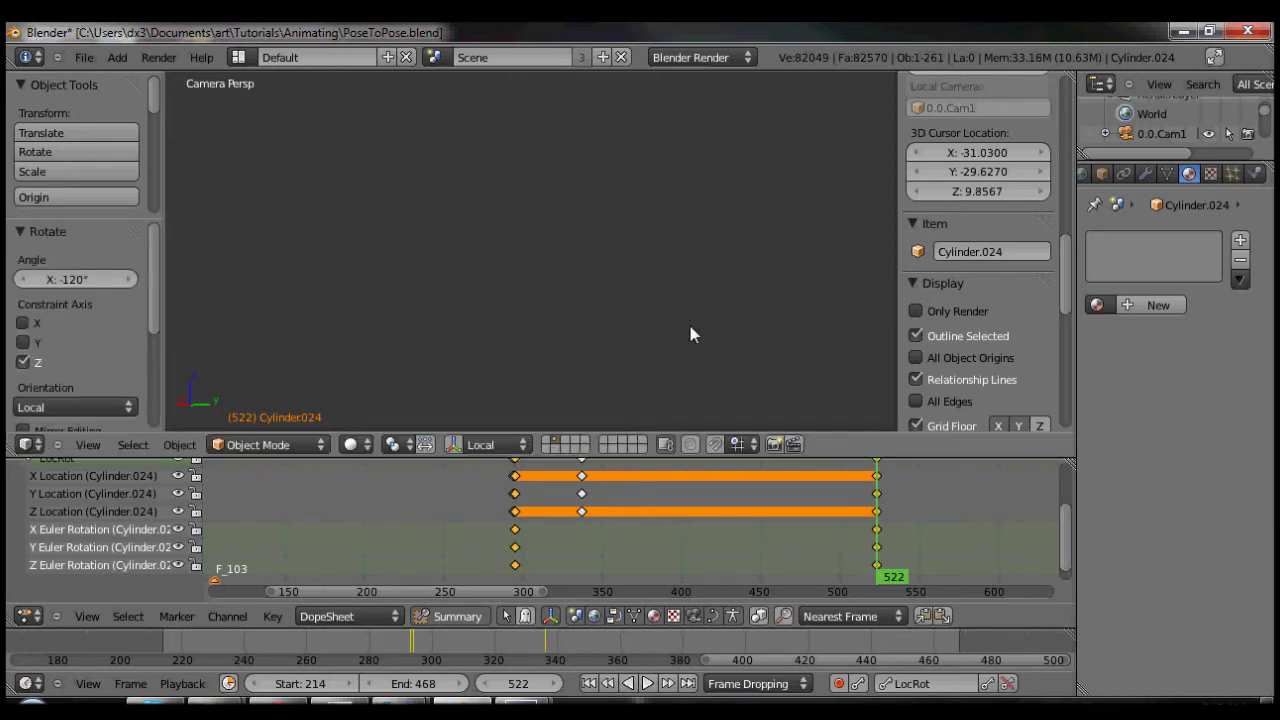
key(i)
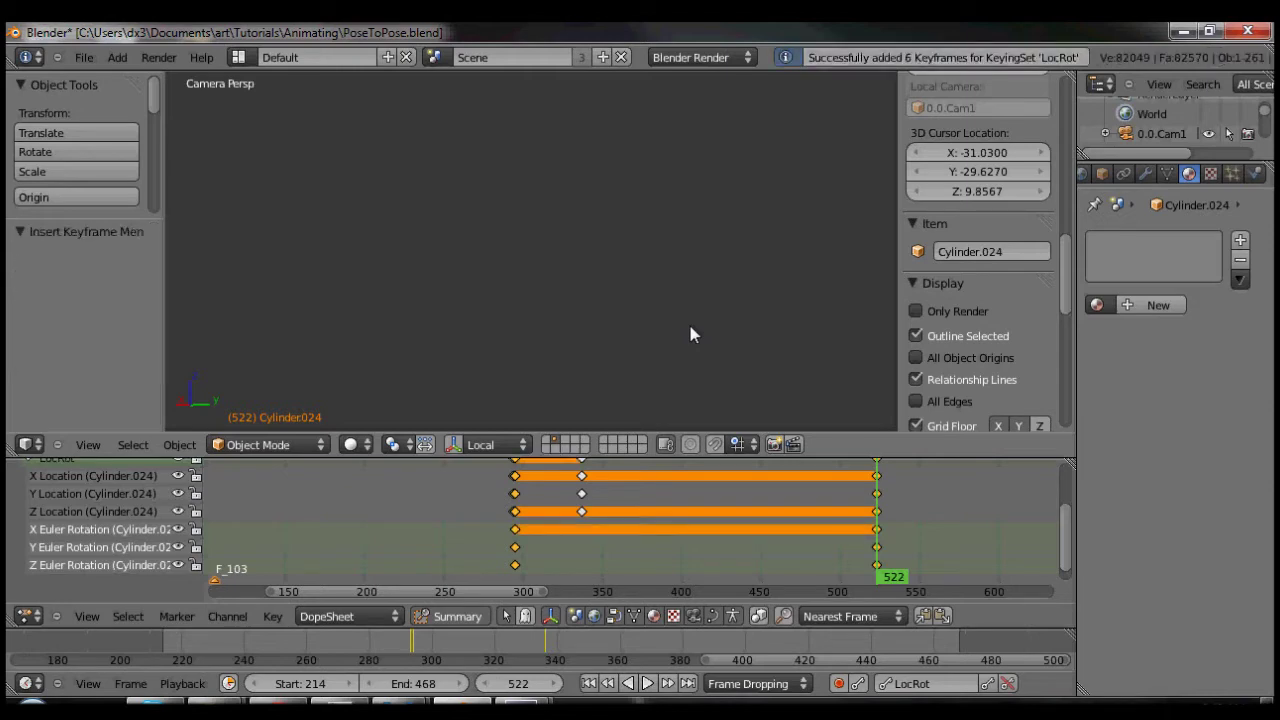
click(647, 683)
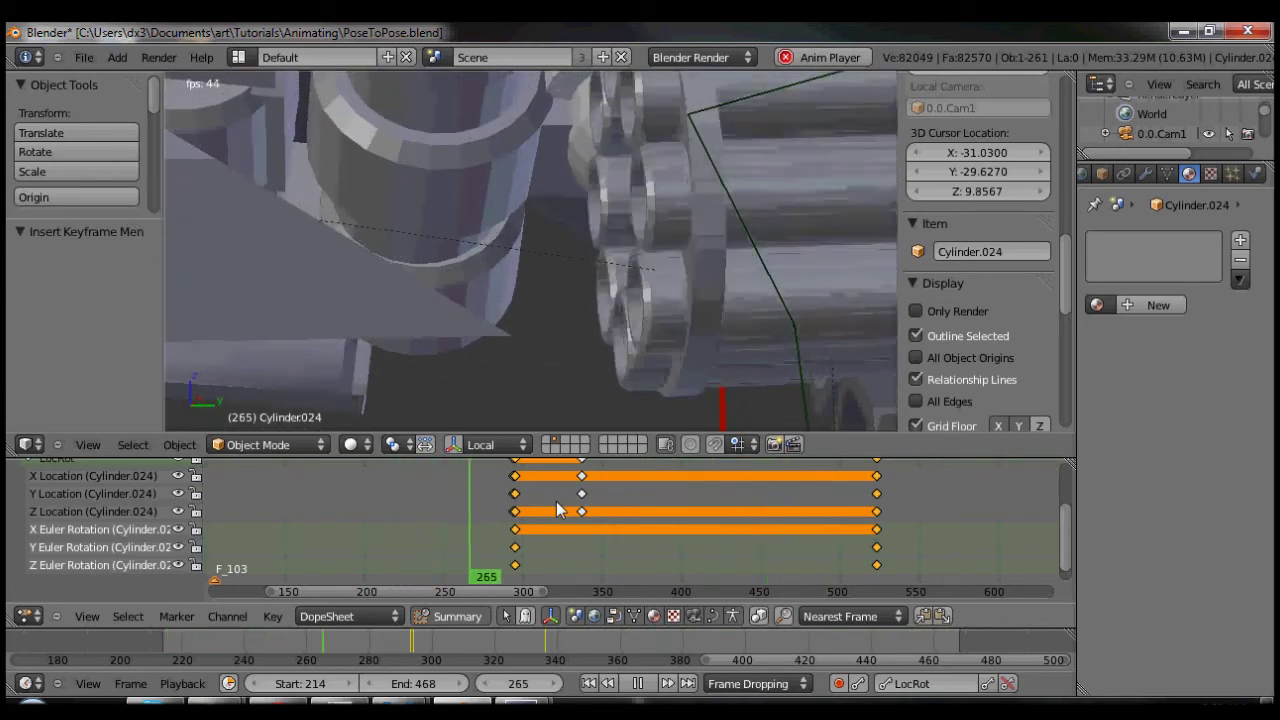
At frame 522, re-rotate the cylinder about local Z by 3 and re-key LocRot
click(637, 683)
drag(537, 540, 877, 553)
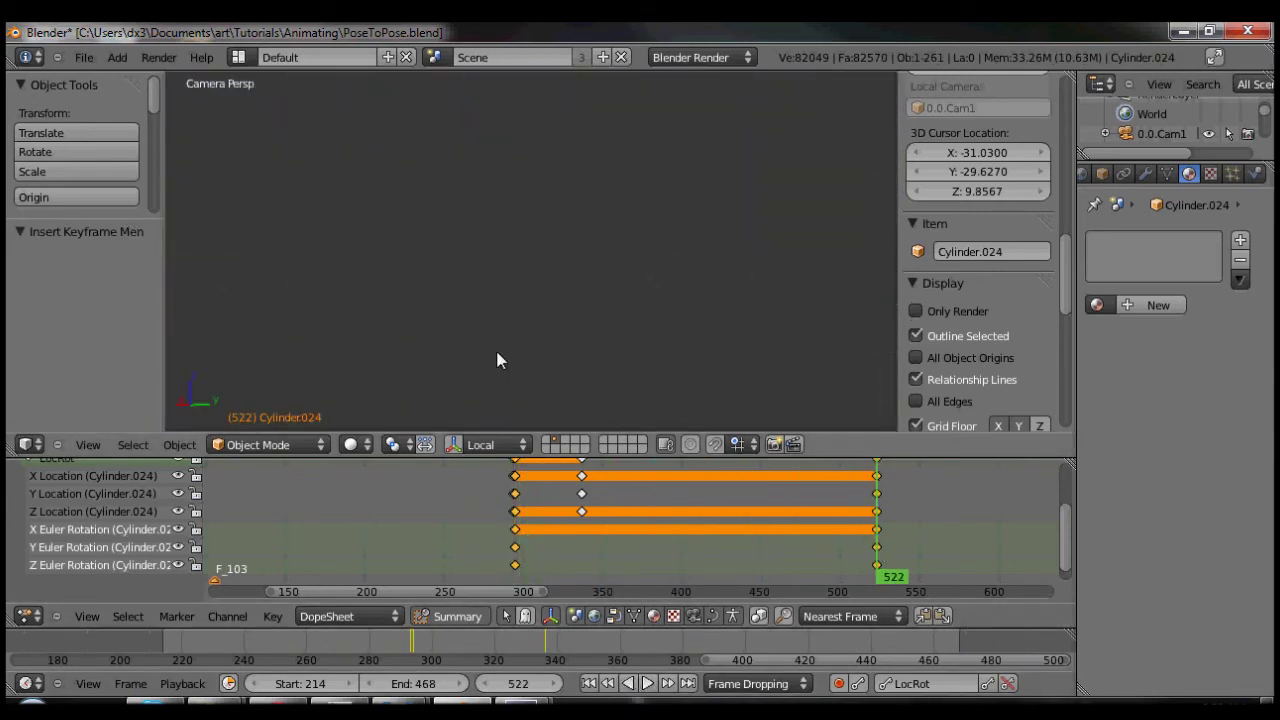
key(r)
key(z)
key(z)
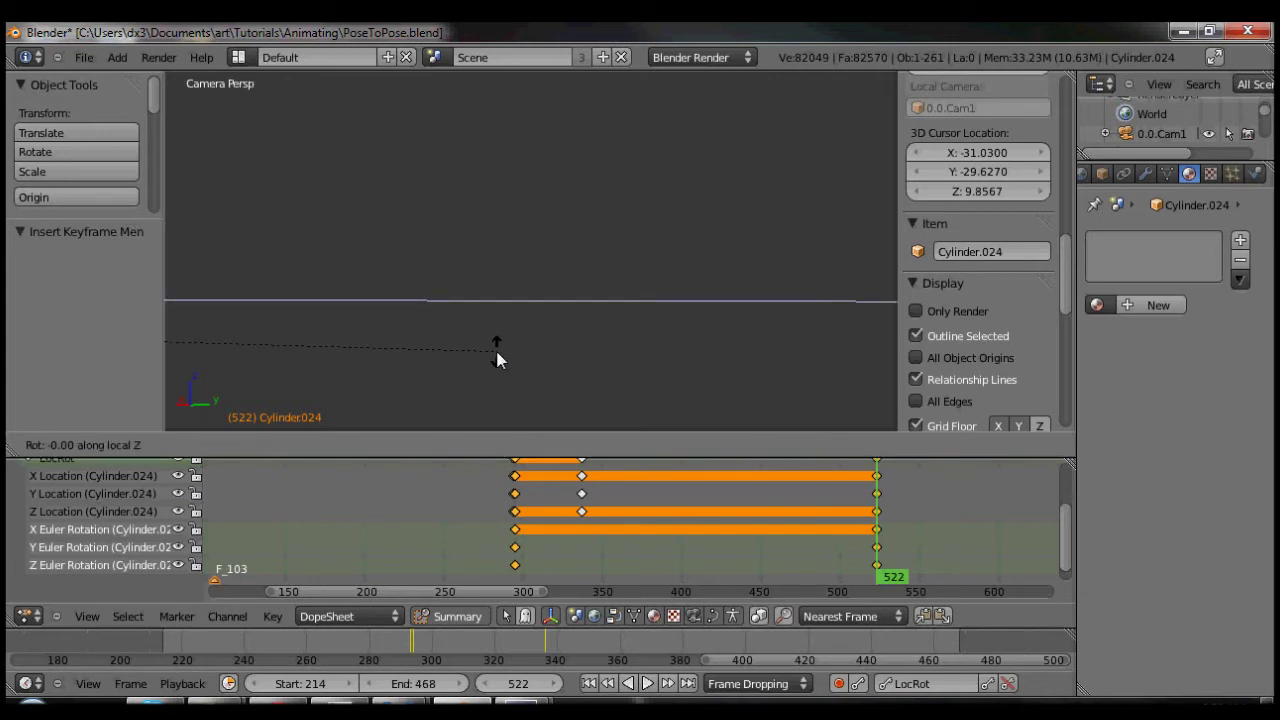
text(3289)
key(Return)
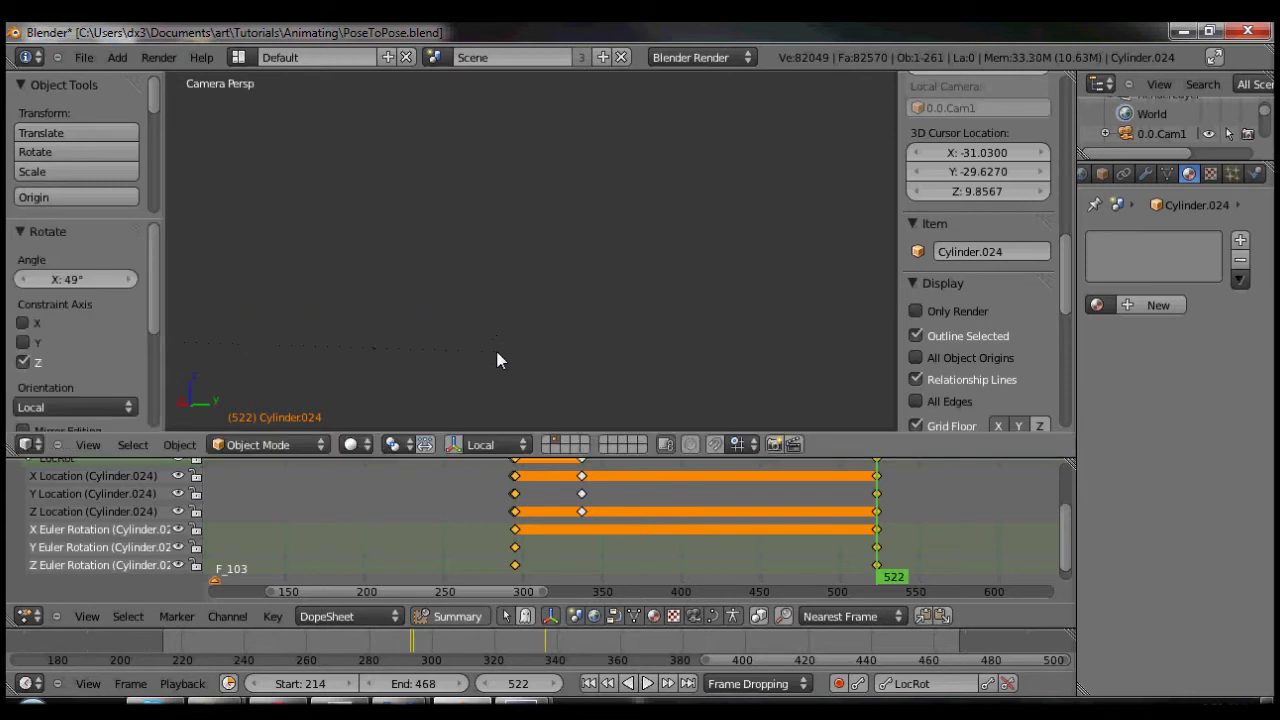
key(i)
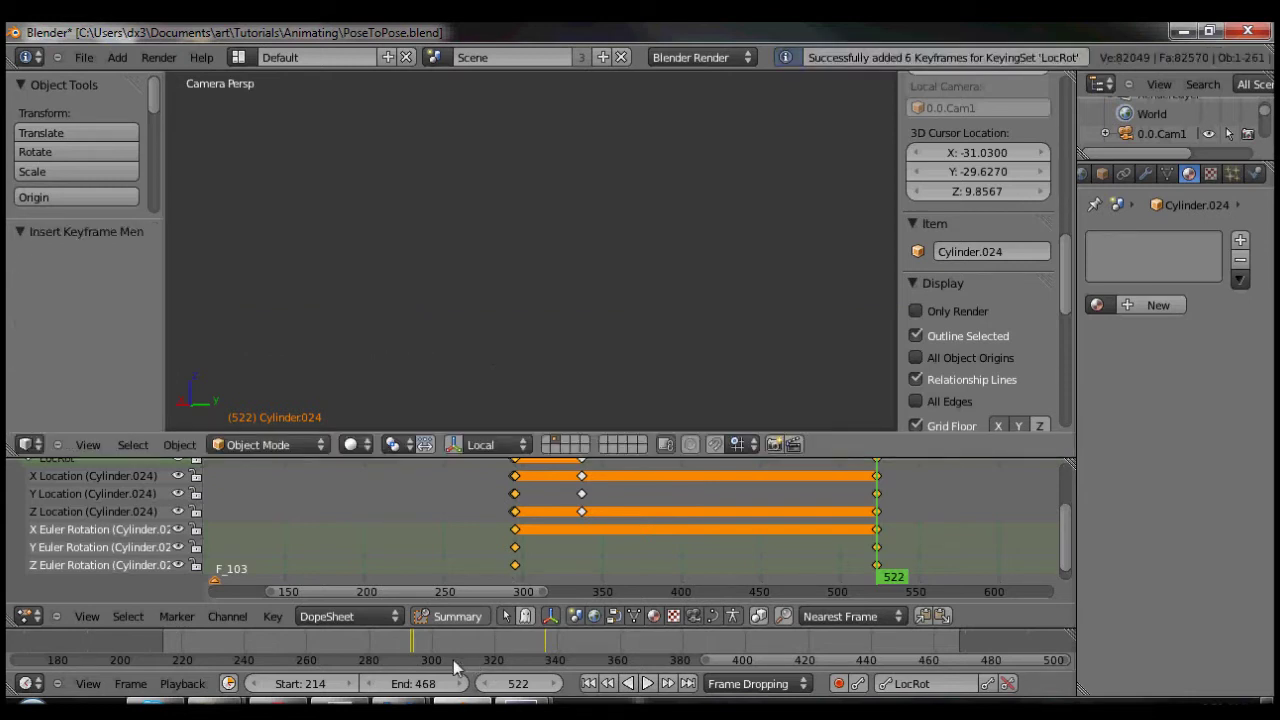
click(647, 684)
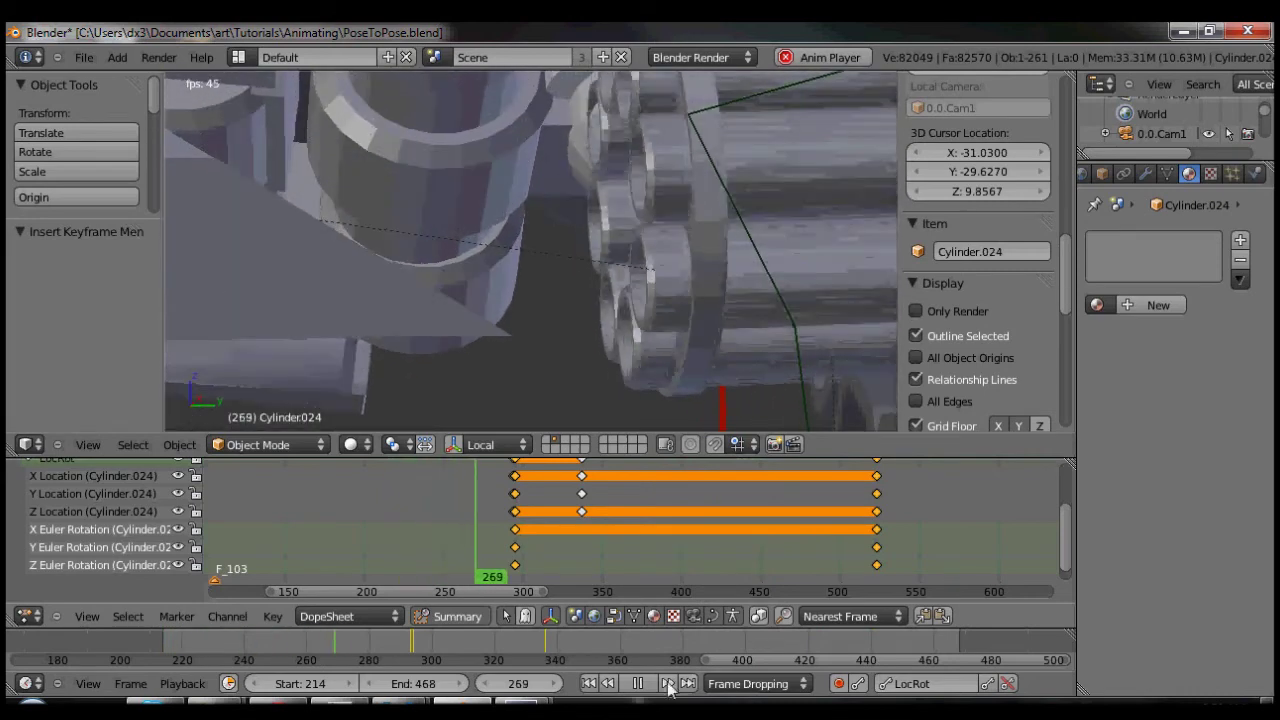
Stop playback at frame 278 and open the lower area's editor-type list
click(630, 687)
click(28, 616)
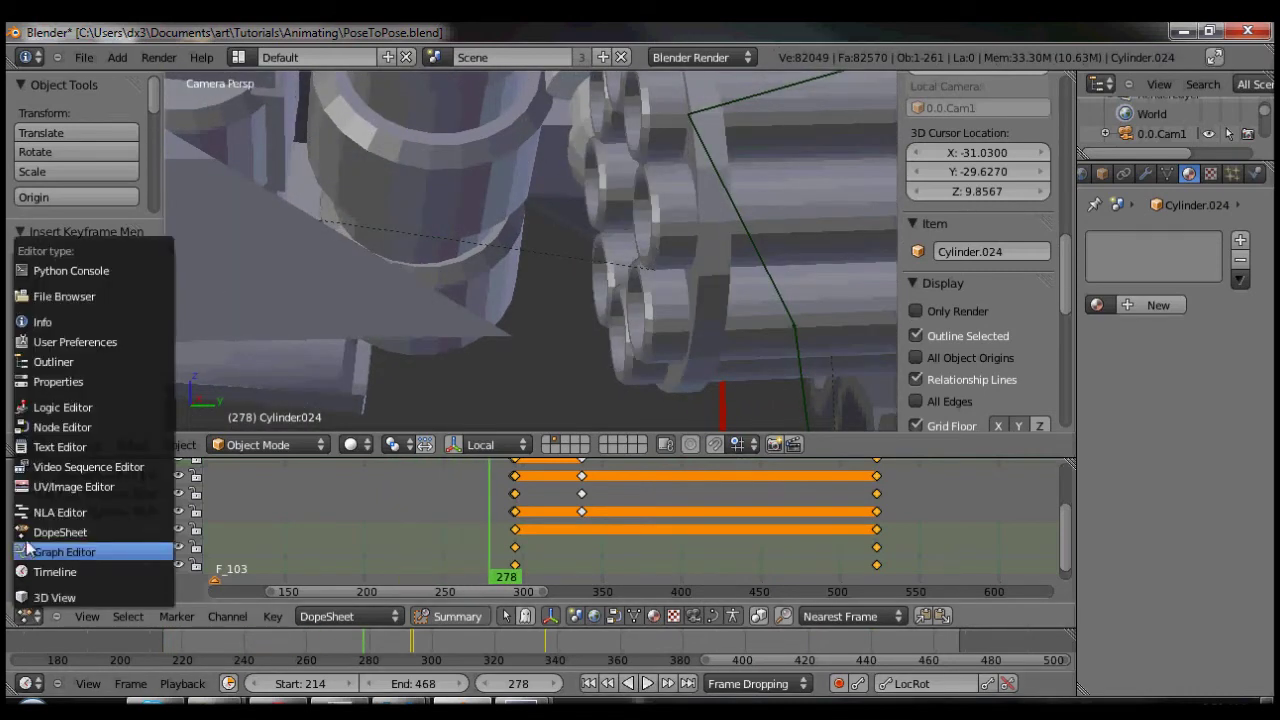
Turn the lower area into the Graph Editor and hide the X and Y Euler Rotation curves
click(50, 552)
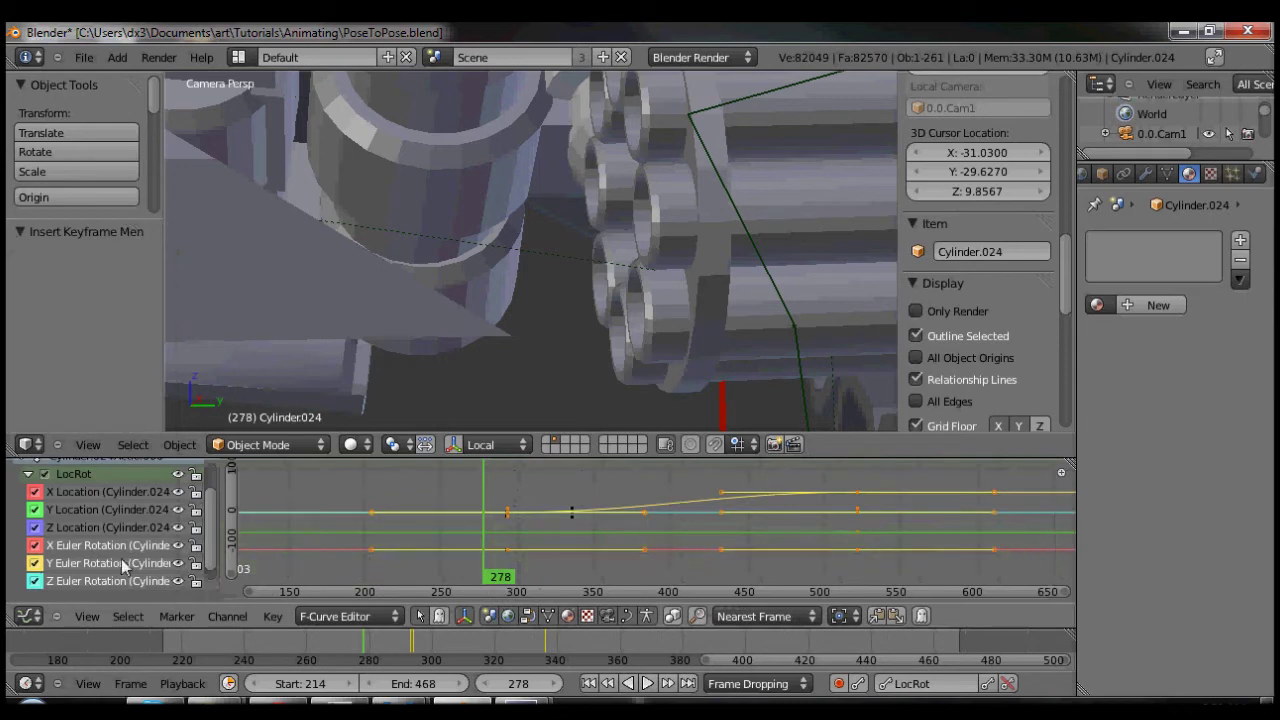
scroll(645, 535, down, 4)
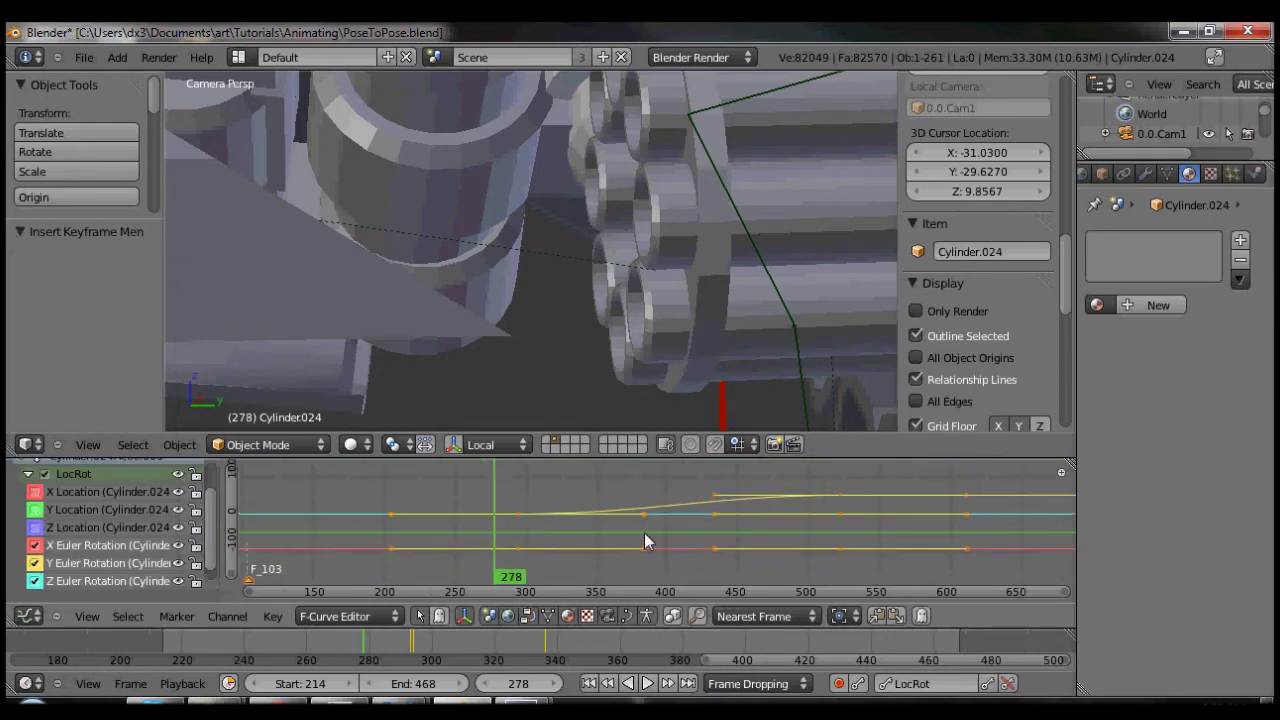
click(35, 563)
click(35, 545)
click(85, 580)
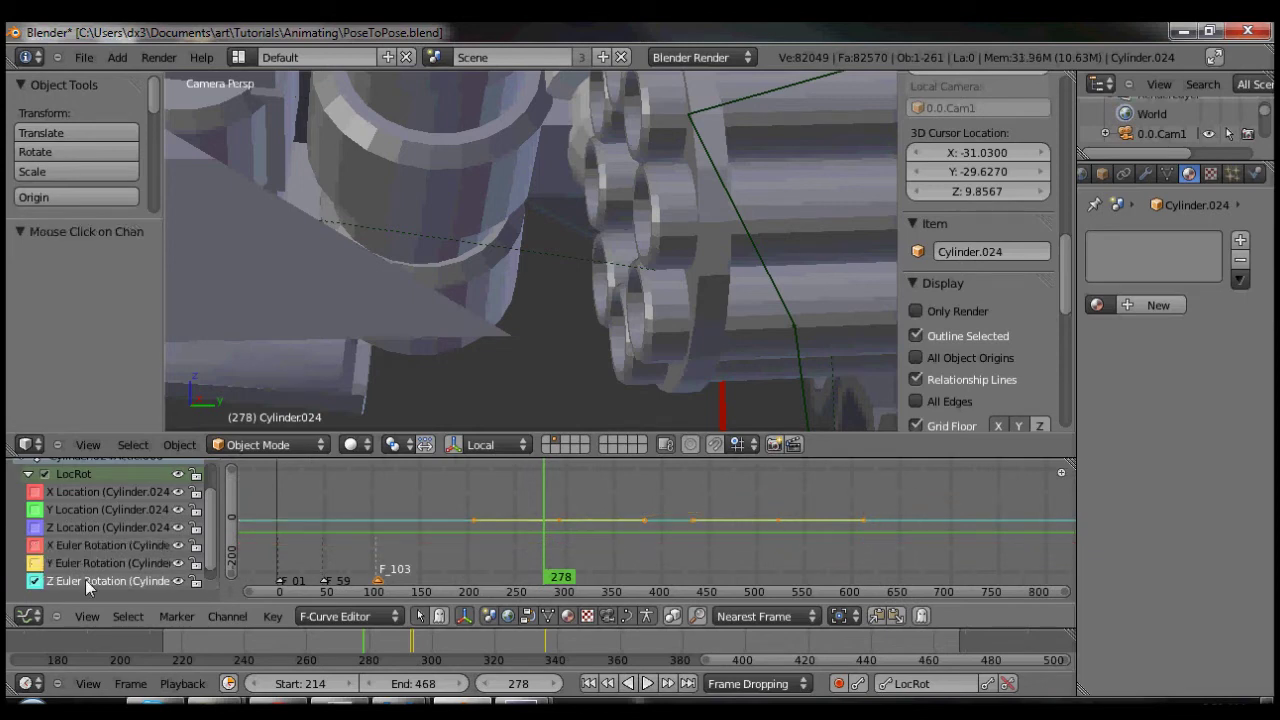
scroll(620, 548, down, 3)
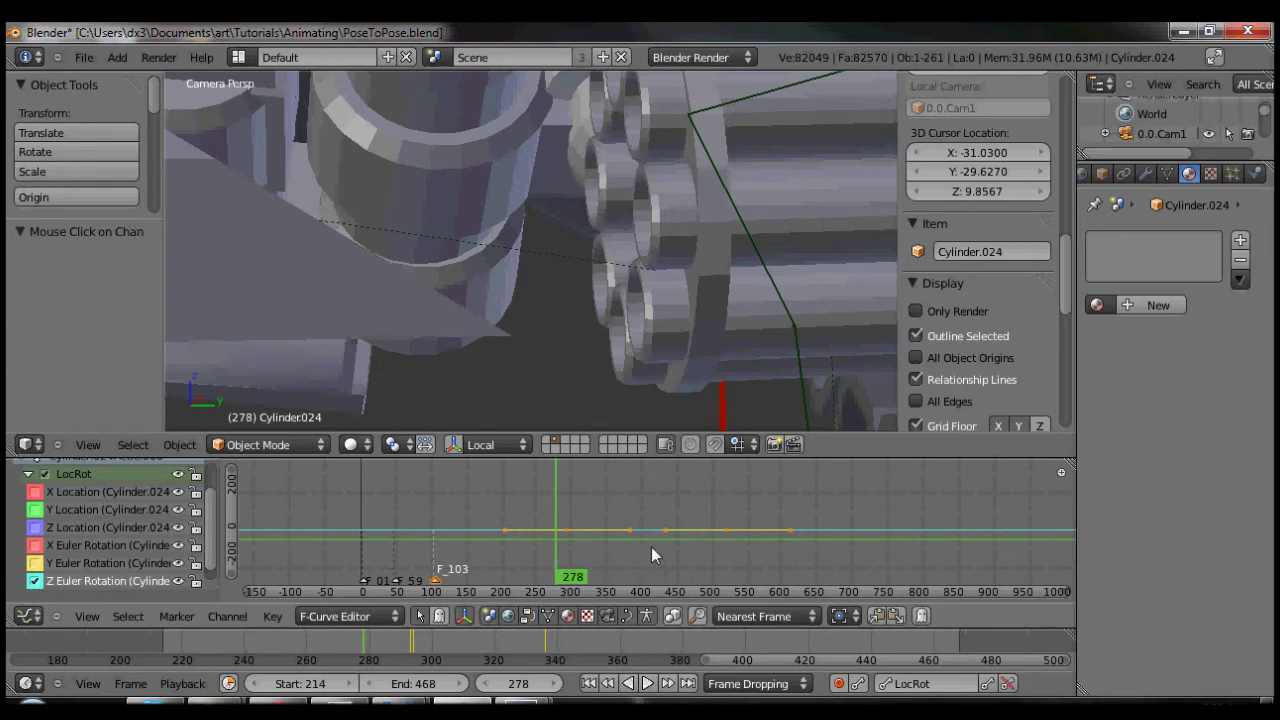
Rescale the graph and show only the Y Euler Rotation curve, with the frame at 289
key(a)
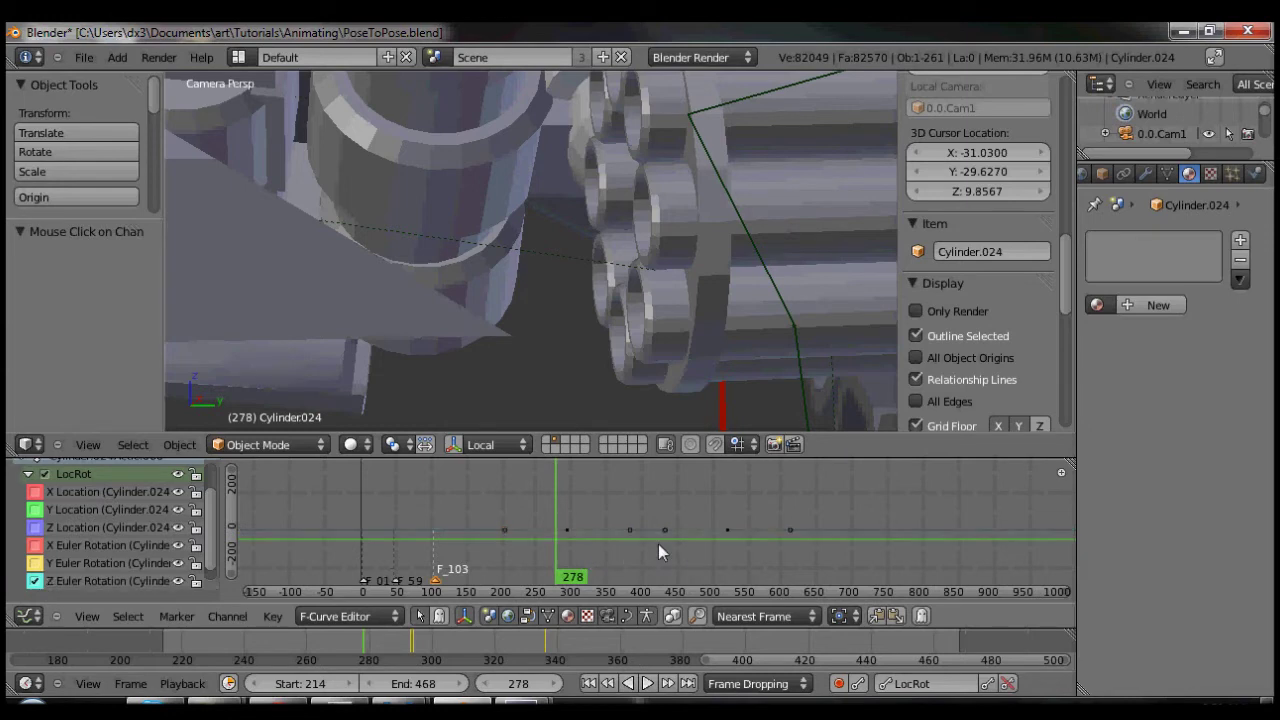
mouse_move(635, 514)
ctrl+middle_down()
mouse_move(635, 491)
mouse_move(627, 499)
ctrl+middle_up()
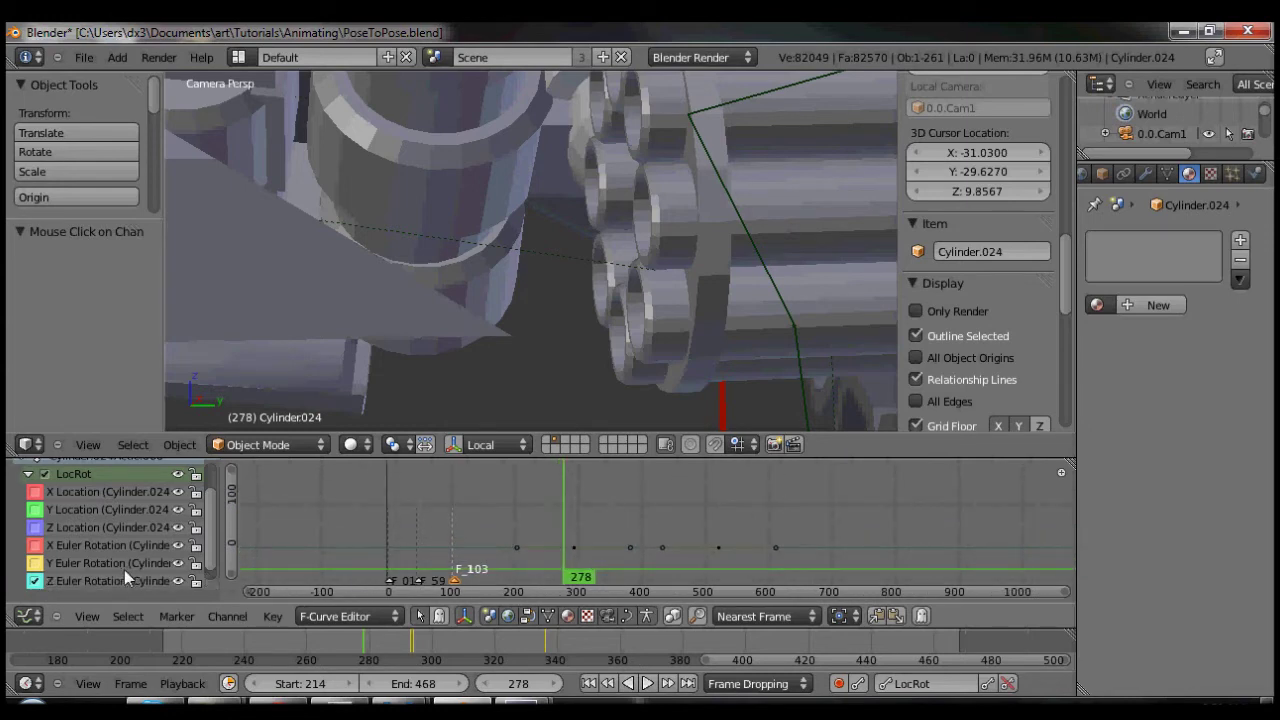
ctrl+middle_drag(336, 573, 360, 551)
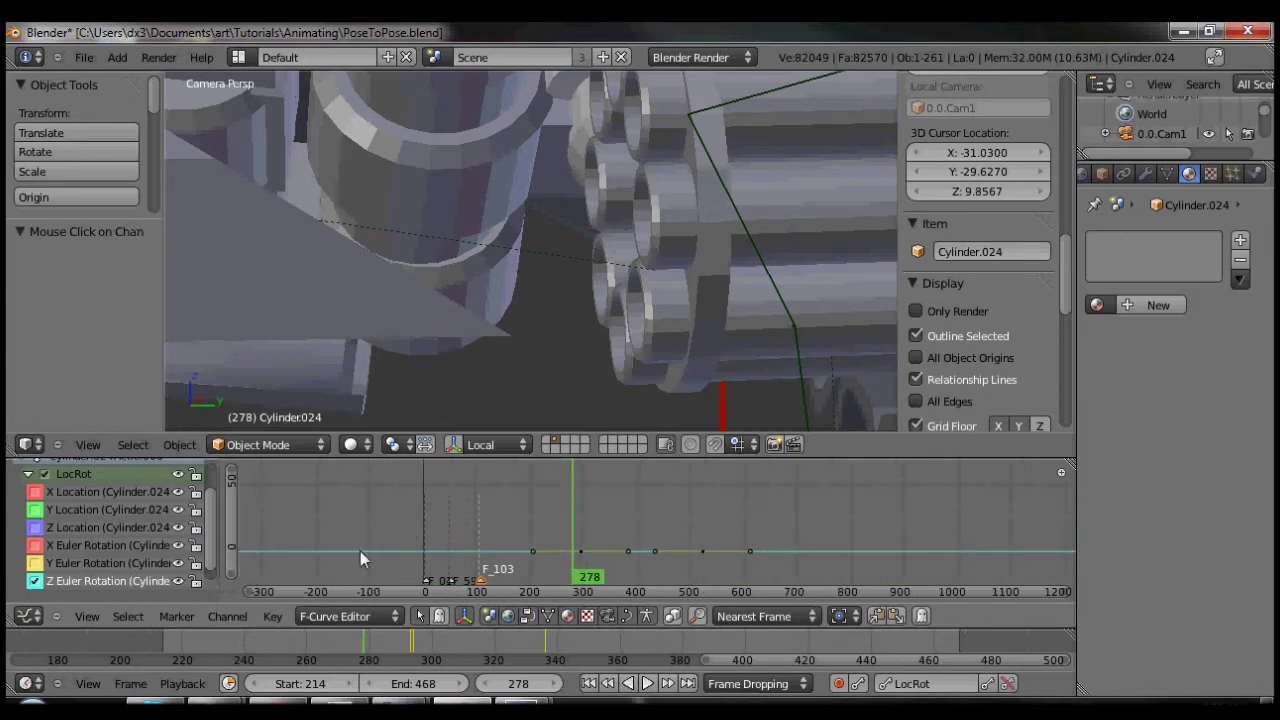
click(35, 581)
click(35, 564)
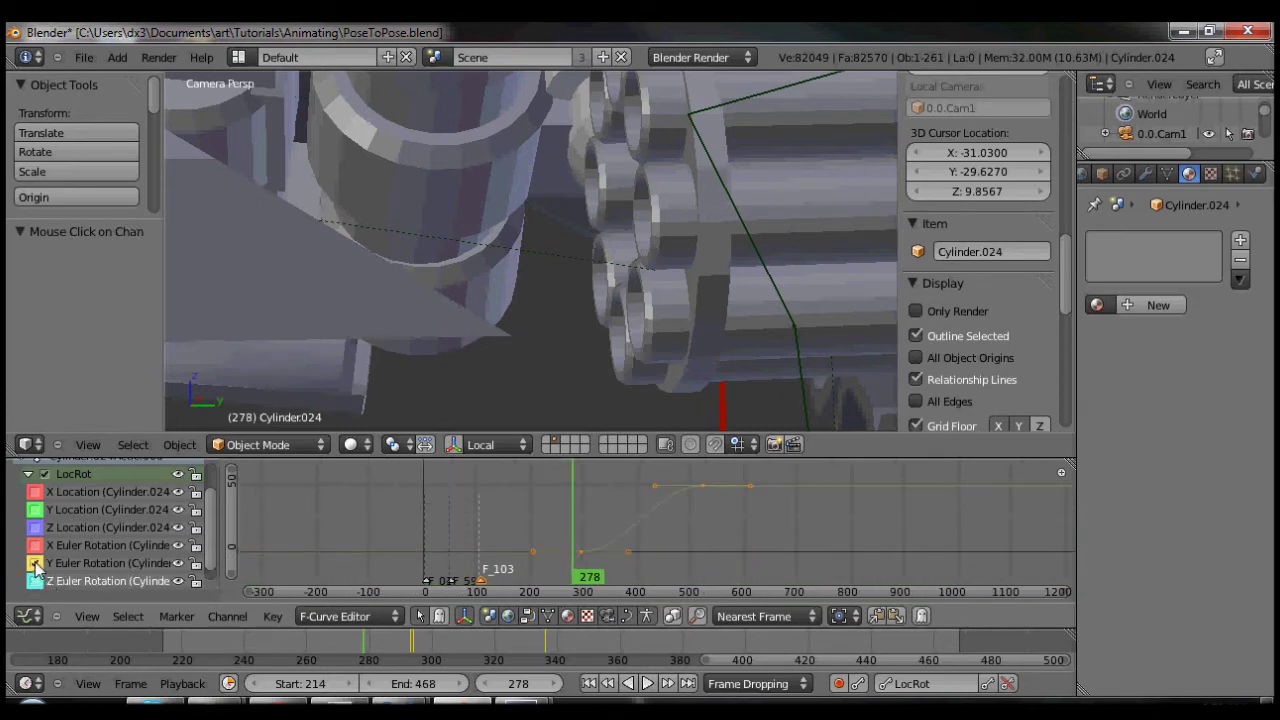
drag(573, 543, 576, 550)
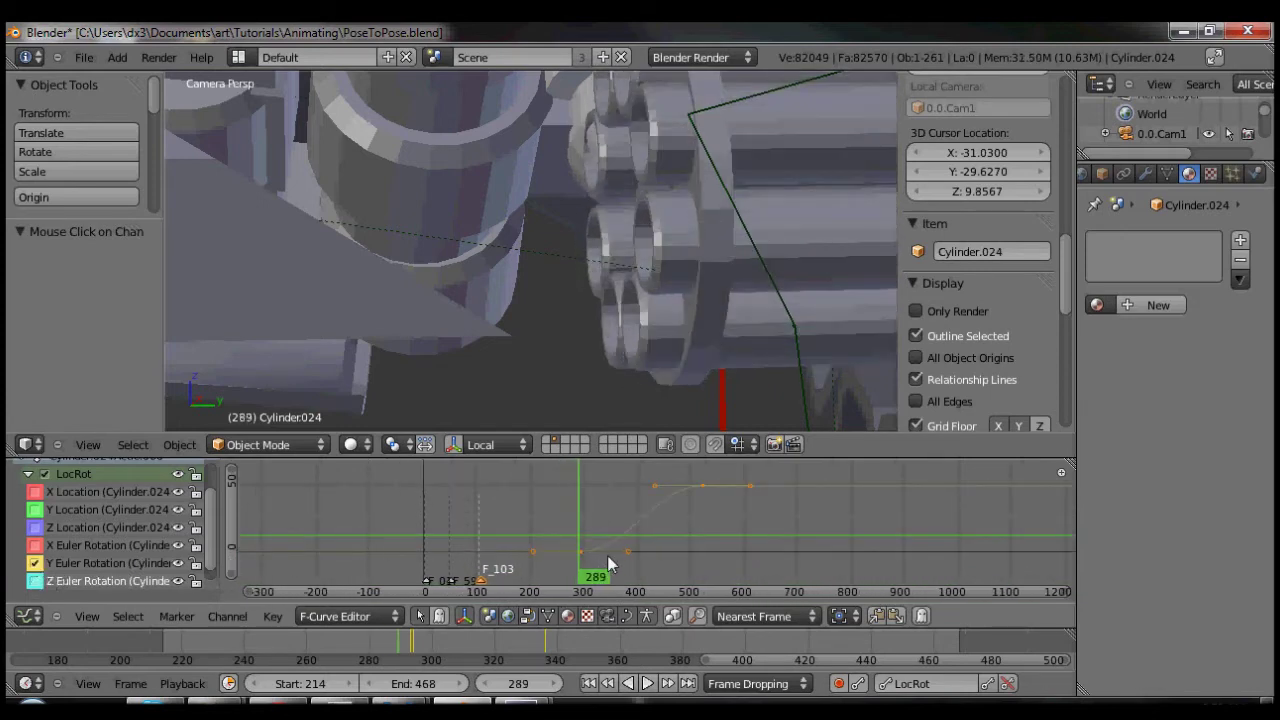
scroll(578, 556, up, 1)
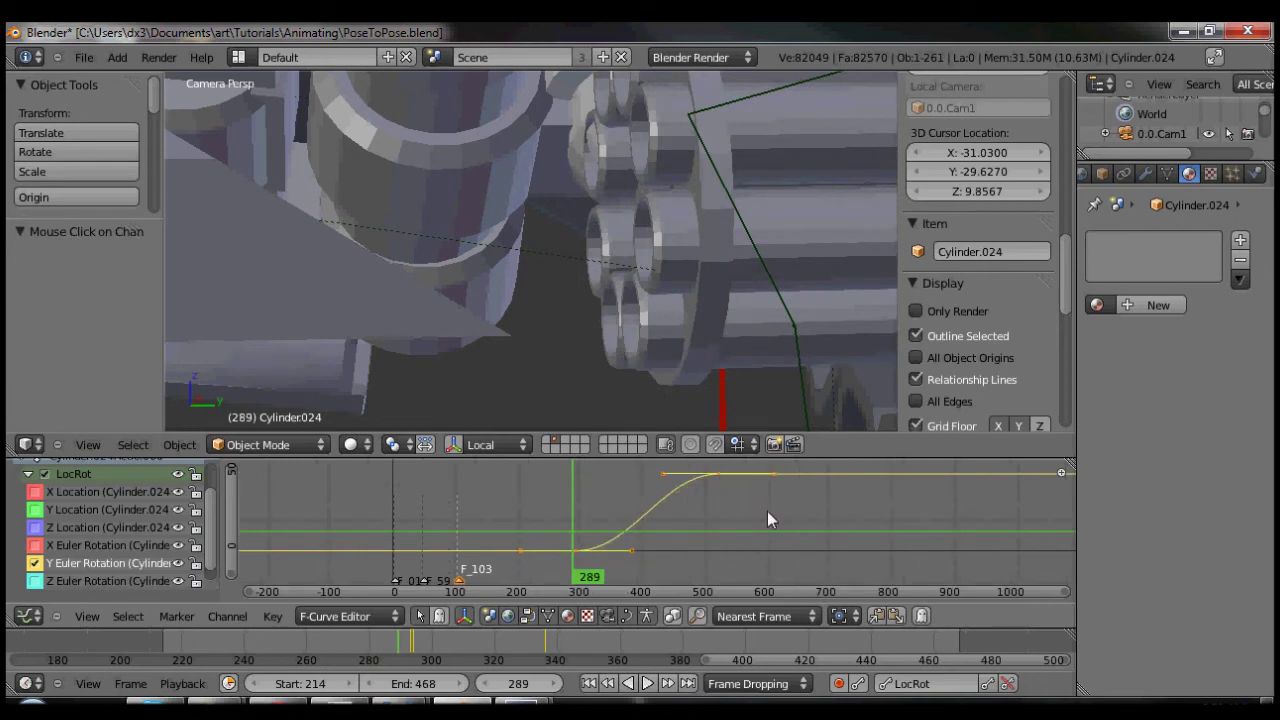
click(273, 617)
Set the Y Euler Rotation keys to Linear interpolation and scrub frames 289–341 to preview
click(273, 617)
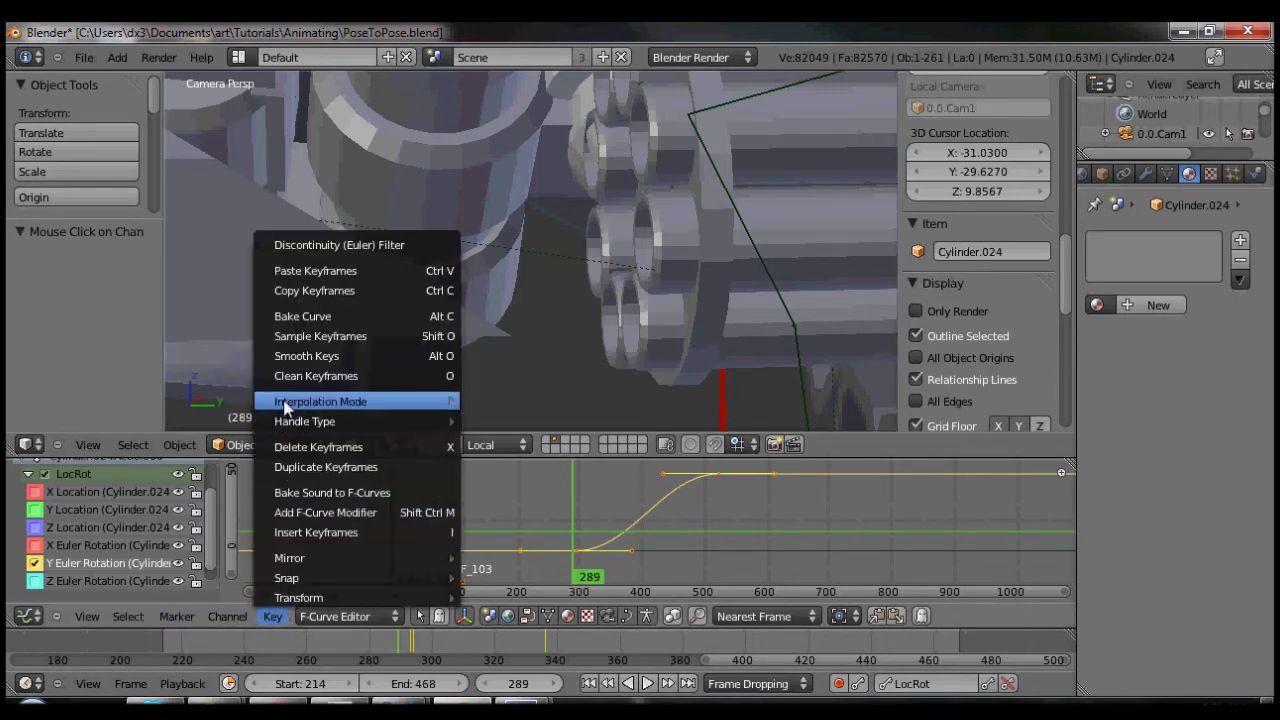
mouse_move(440, 405)
click(505, 421)
drag(580, 525, 677, 510)
scroll(719, 475, down, 7)
scroll(700, 535, down, 4)
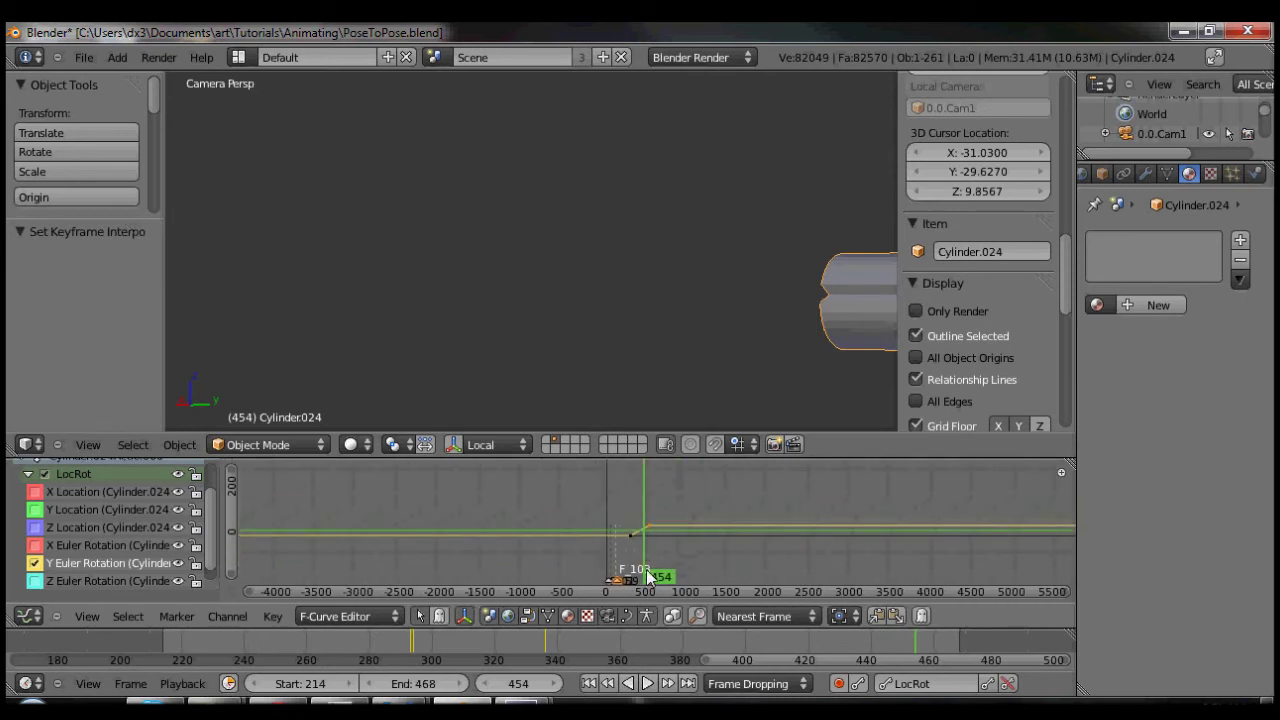
Raise the upper Y rotation keyframe by 343.621 along the value axis and scrub to preview
middle_drag(666, 535, 652, 543)
key(g)
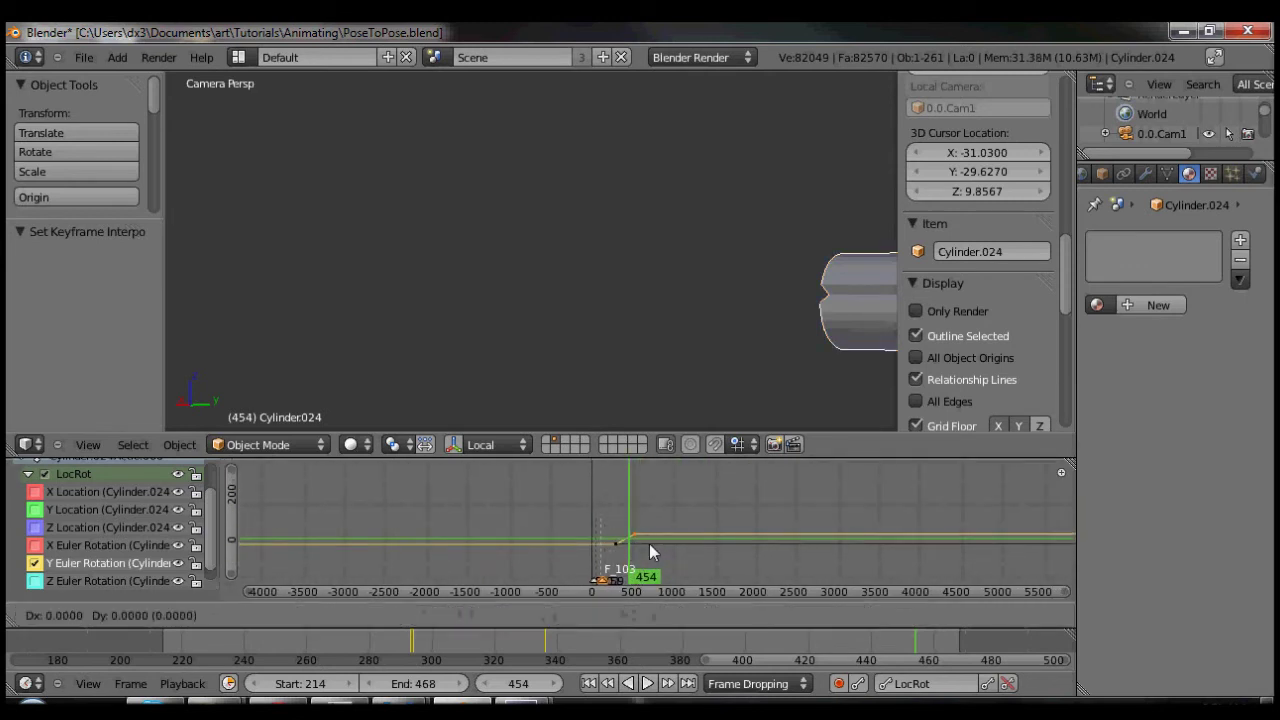
key(y)
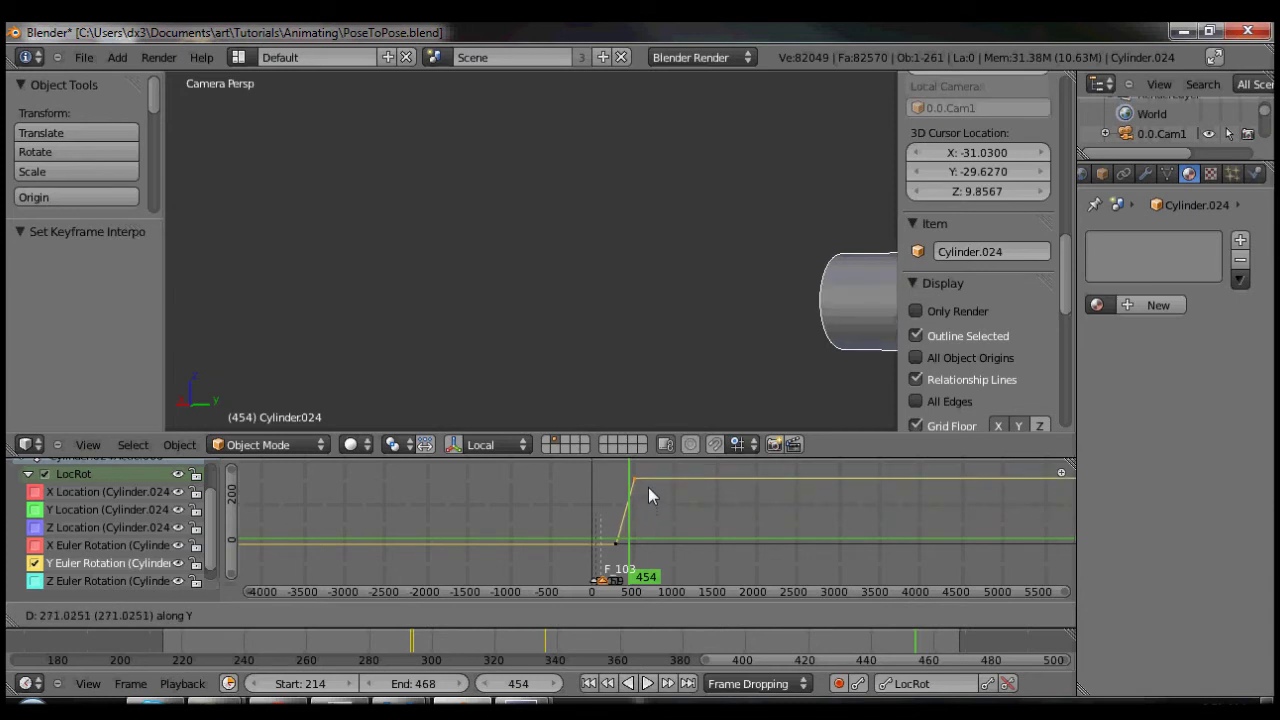
mouse_move(648, 482)
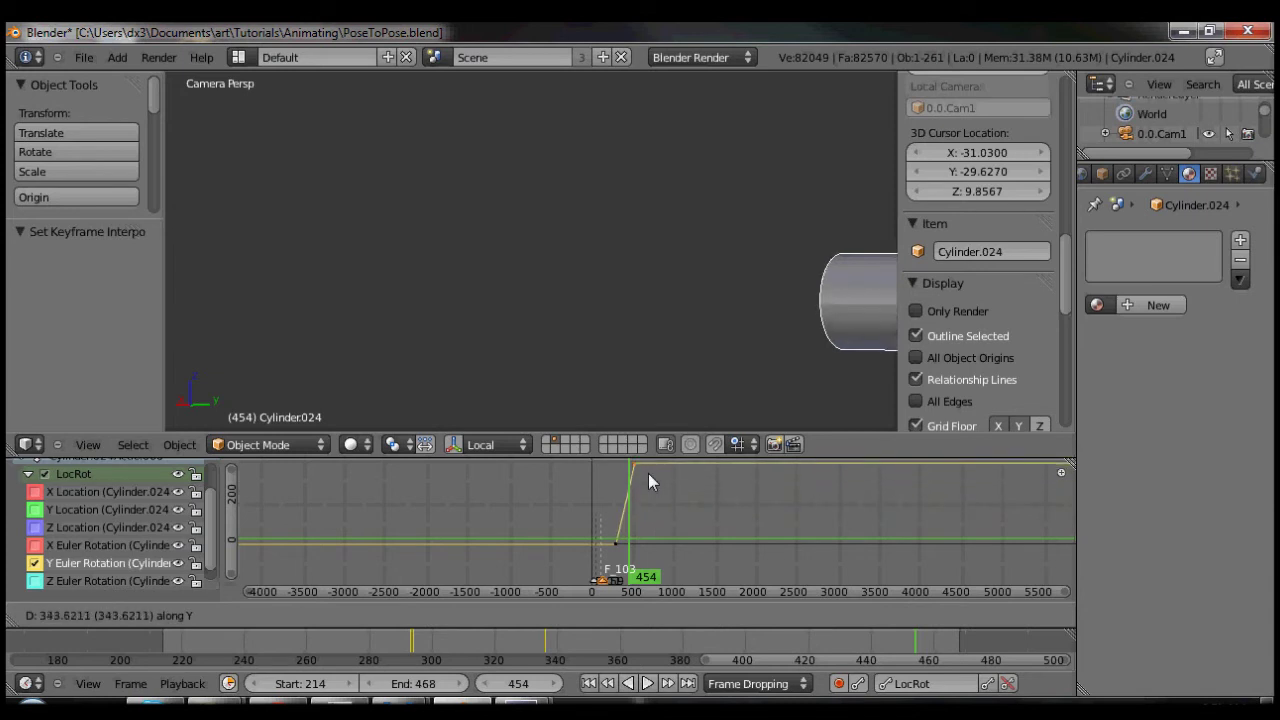
click(648, 476)
click(615, 520)
drag(615, 520, 612, 519)
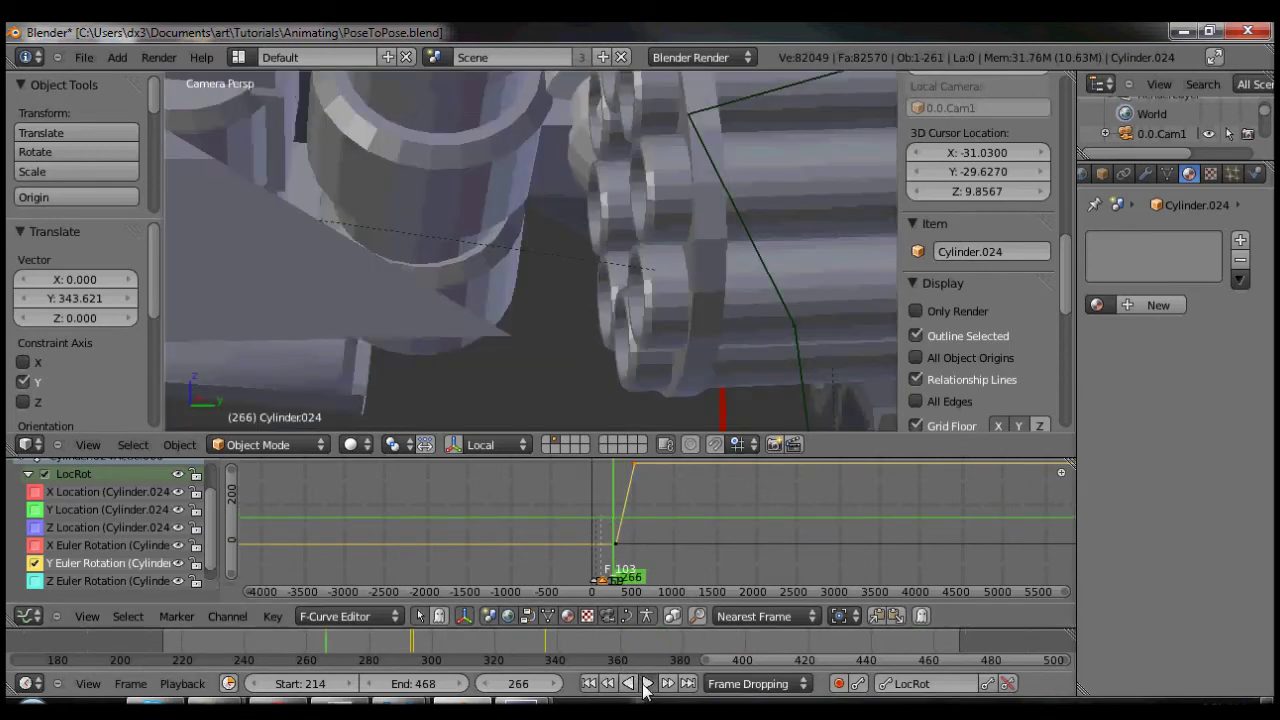
Enable Only Render display, play the faster spin, and stop at frame 399
click(647, 683)
click(916, 311)
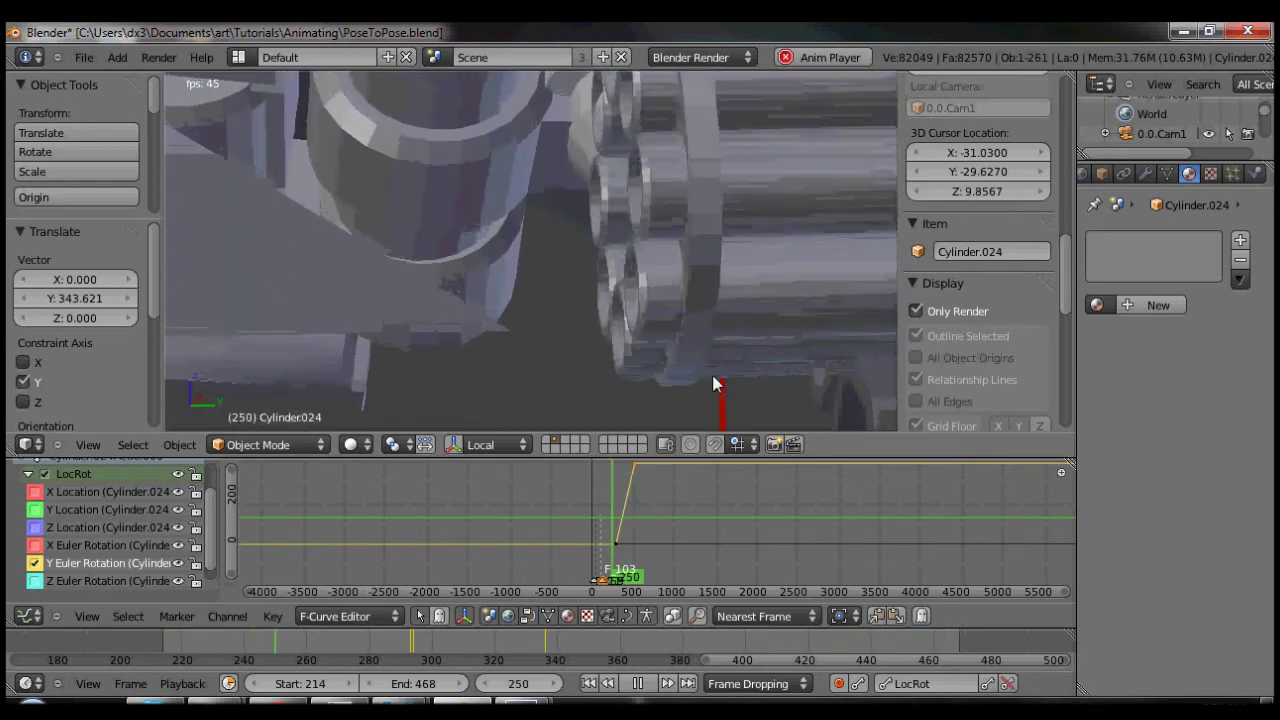
click(640, 683)
scroll(529, 332, down, 6)
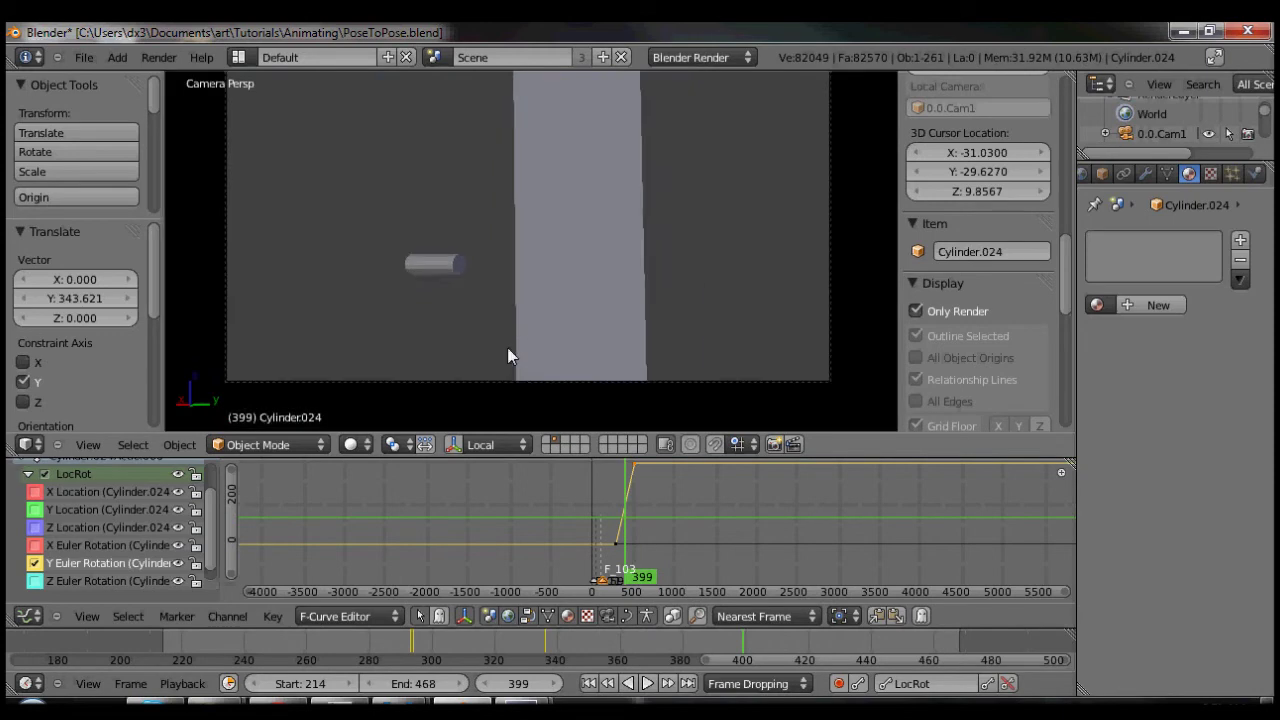
right_click(512, 359)
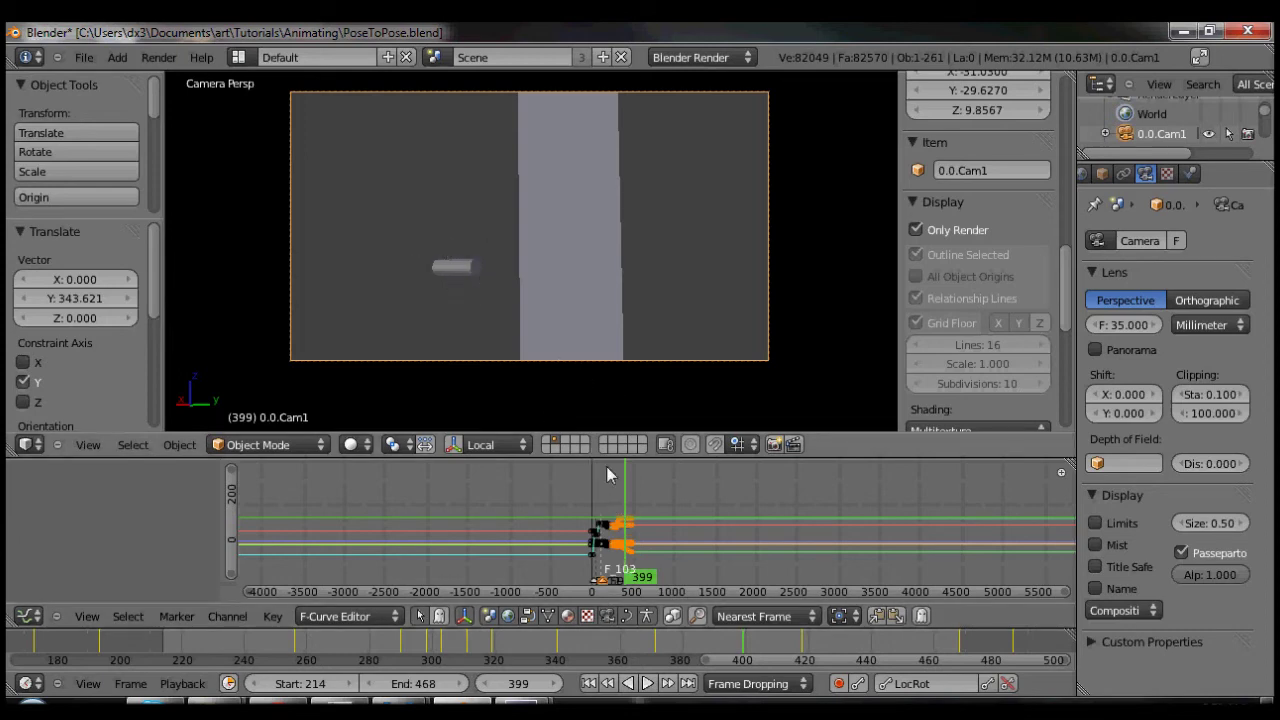
Switch the lower area back to the Dope Sheet and zoom to the camera's keys around 260–485
click(31, 618)
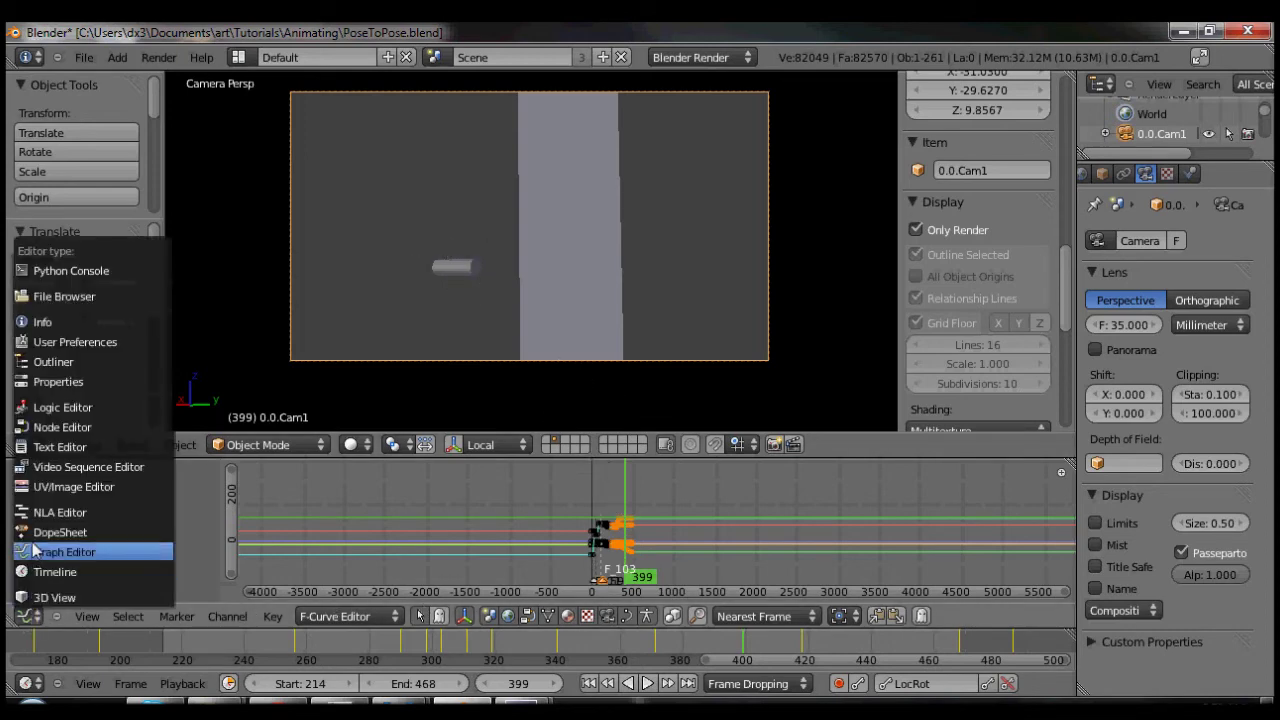
click(40, 532)
scroll(487, 543, down, 5)
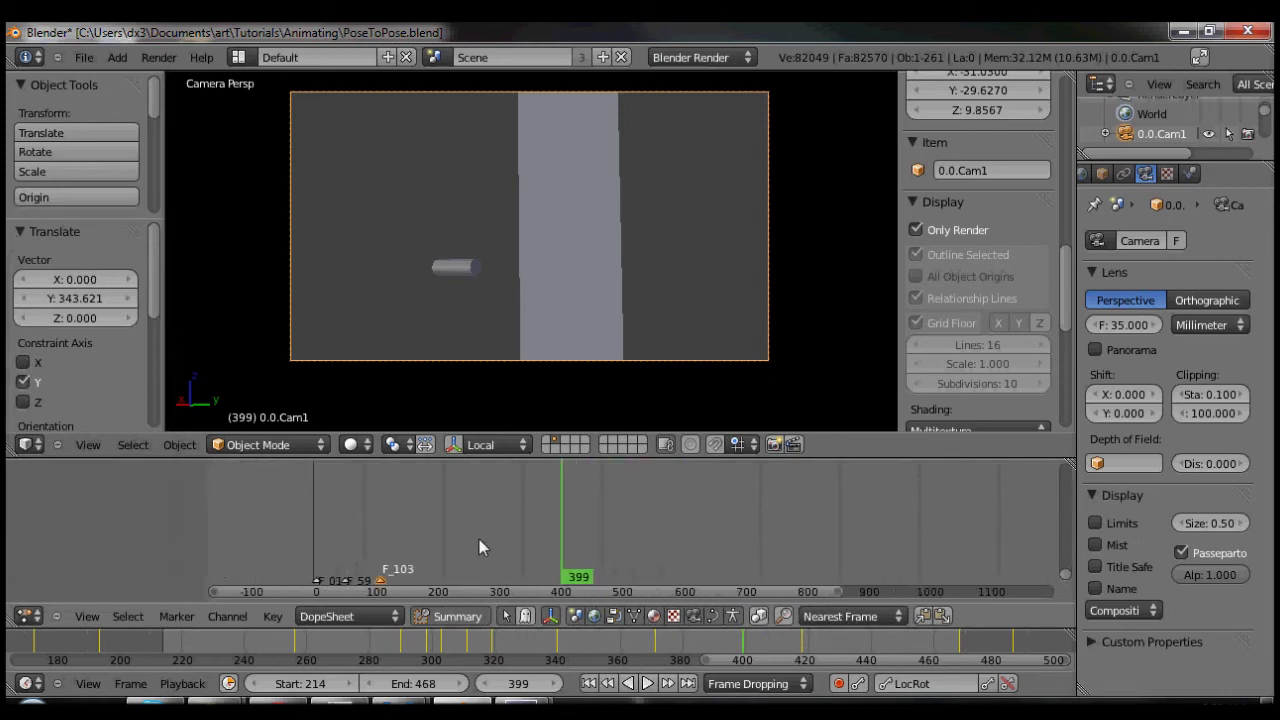
scroll(495, 524, down, 3)
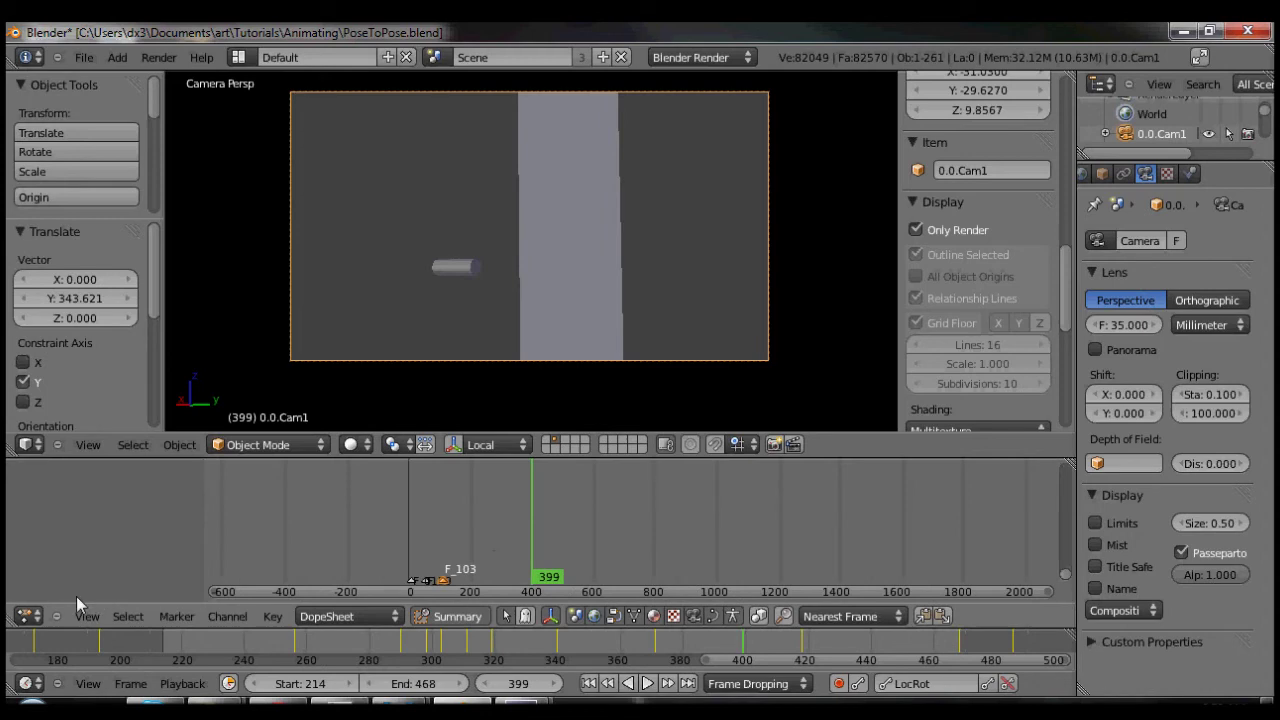
scroll(111, 512, up, 3)
scroll(495, 513, up, 10)
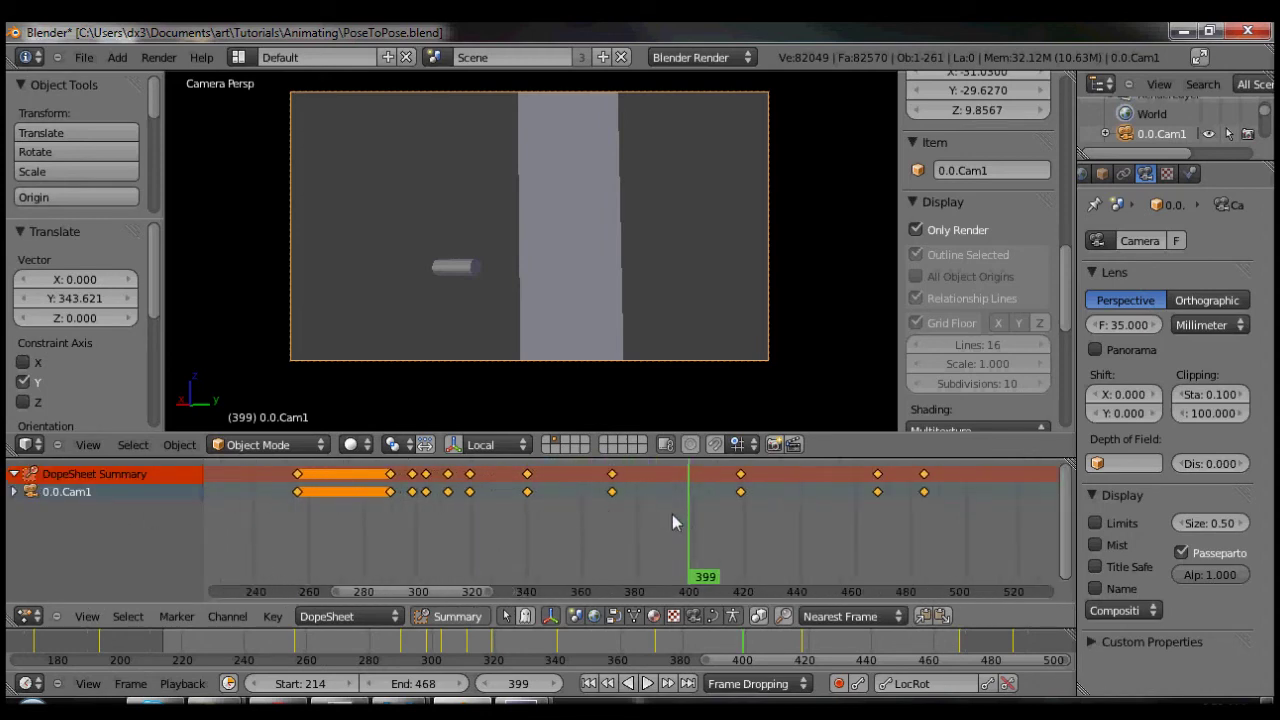
At frame 418, move the camera along Y and Z and key its LocRot
key(a)
drag(672, 514, 741, 531)
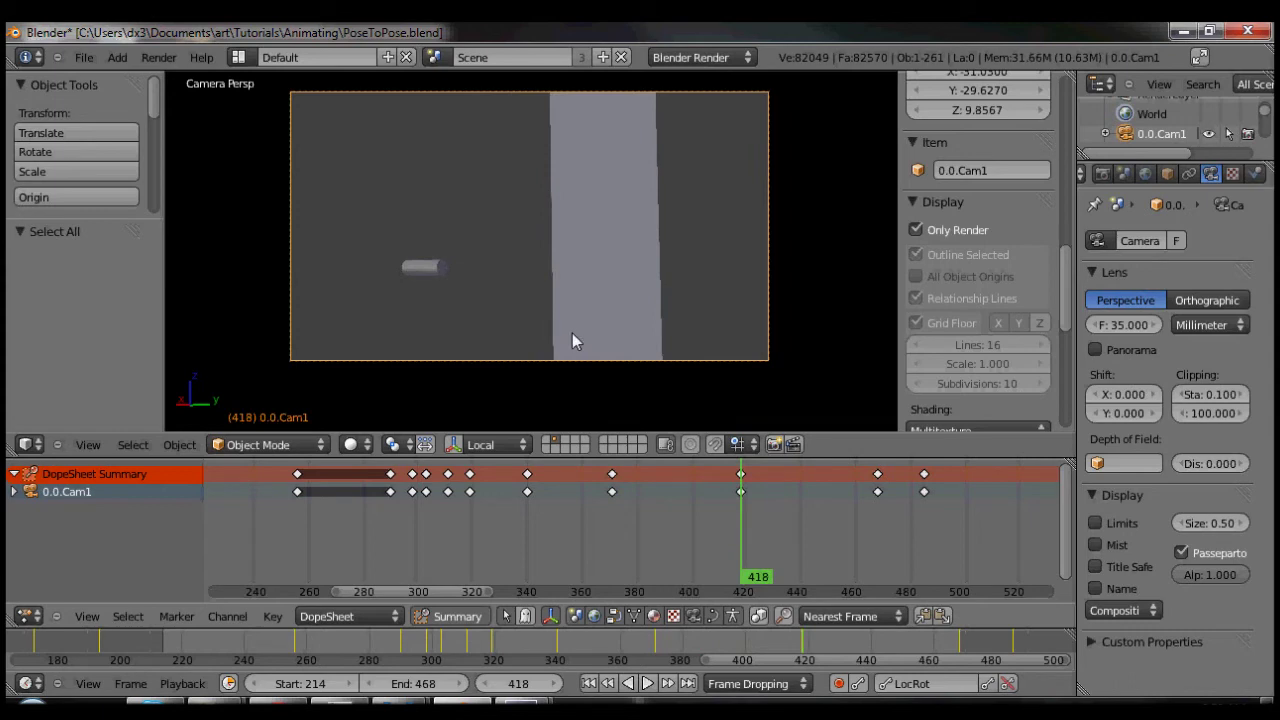
key(g)
key(y)
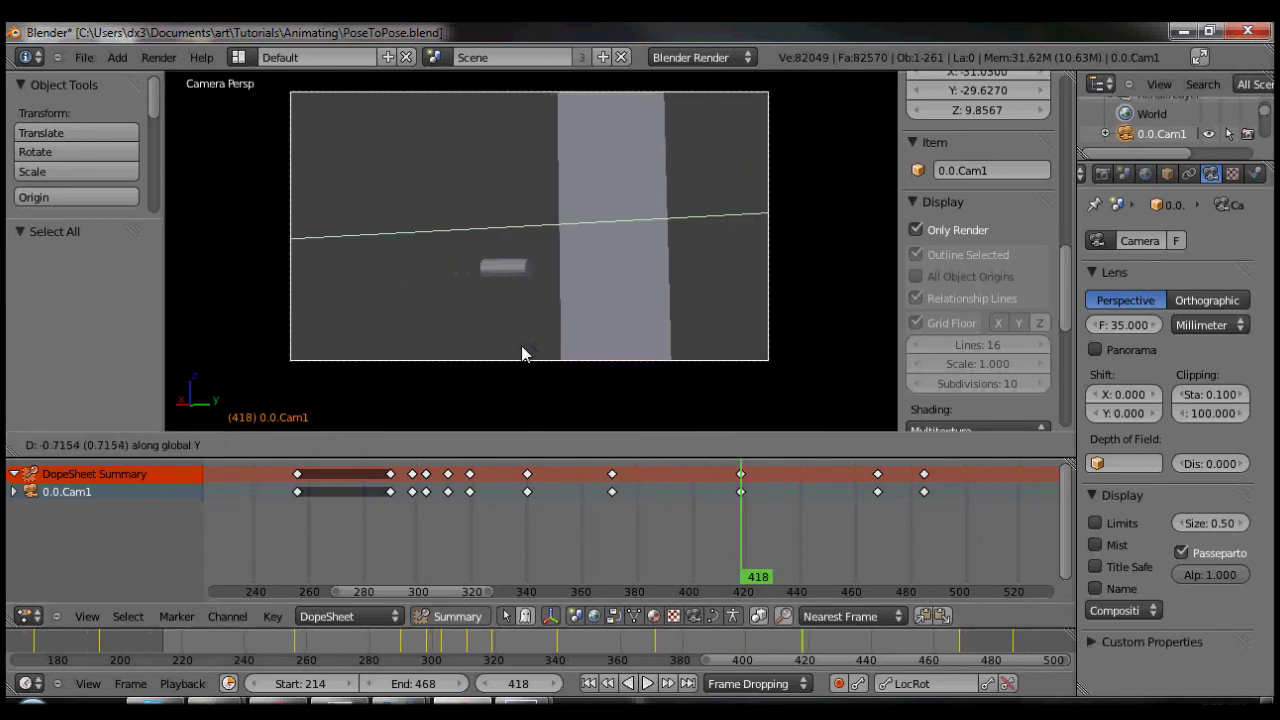
click(517, 356)
key(g)
key(z)
click(525, 367)
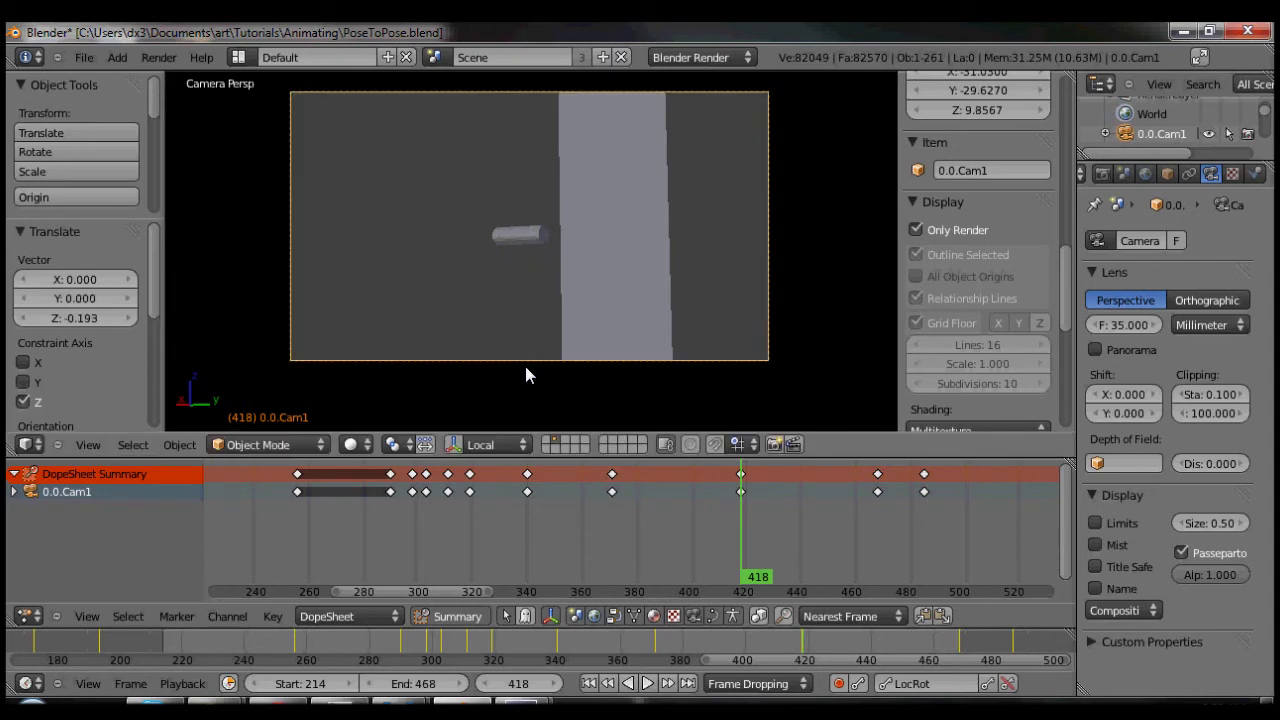
key(i)
click(526, 372)
At frame 468, move the camera along Y and Z and key its LocRot
drag(740, 545, 876, 534)
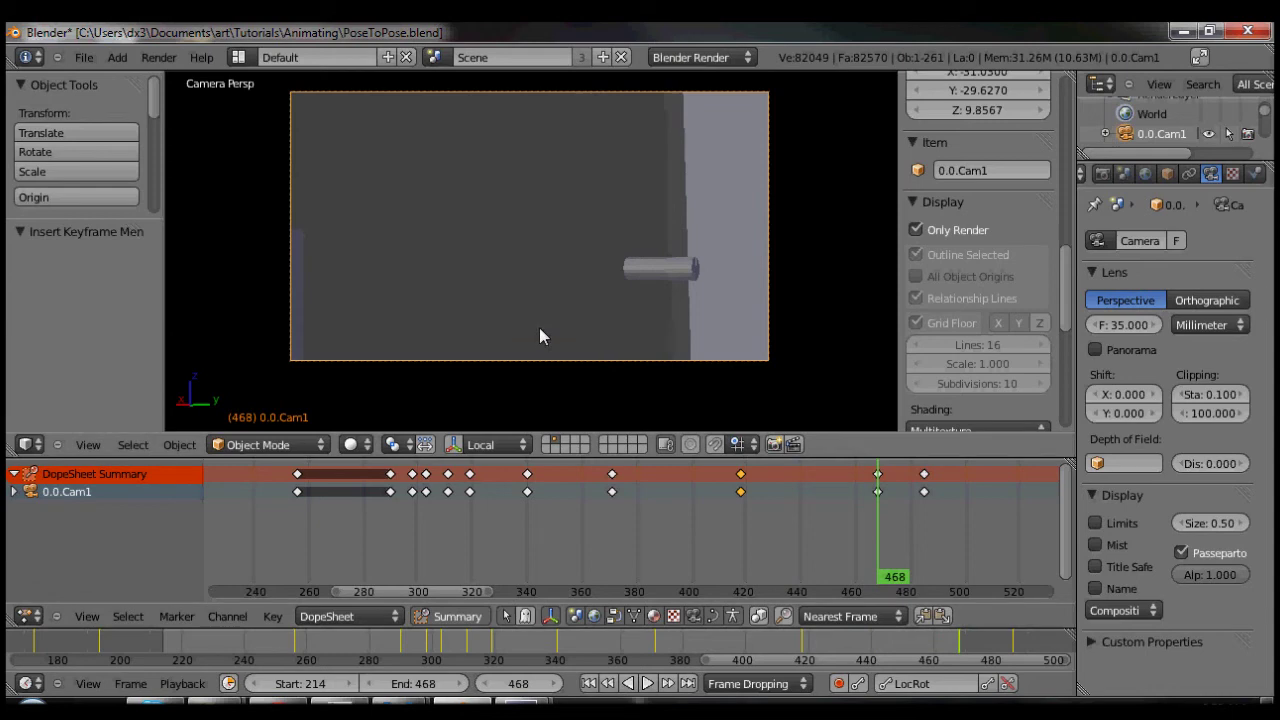
key(g)
key(y)
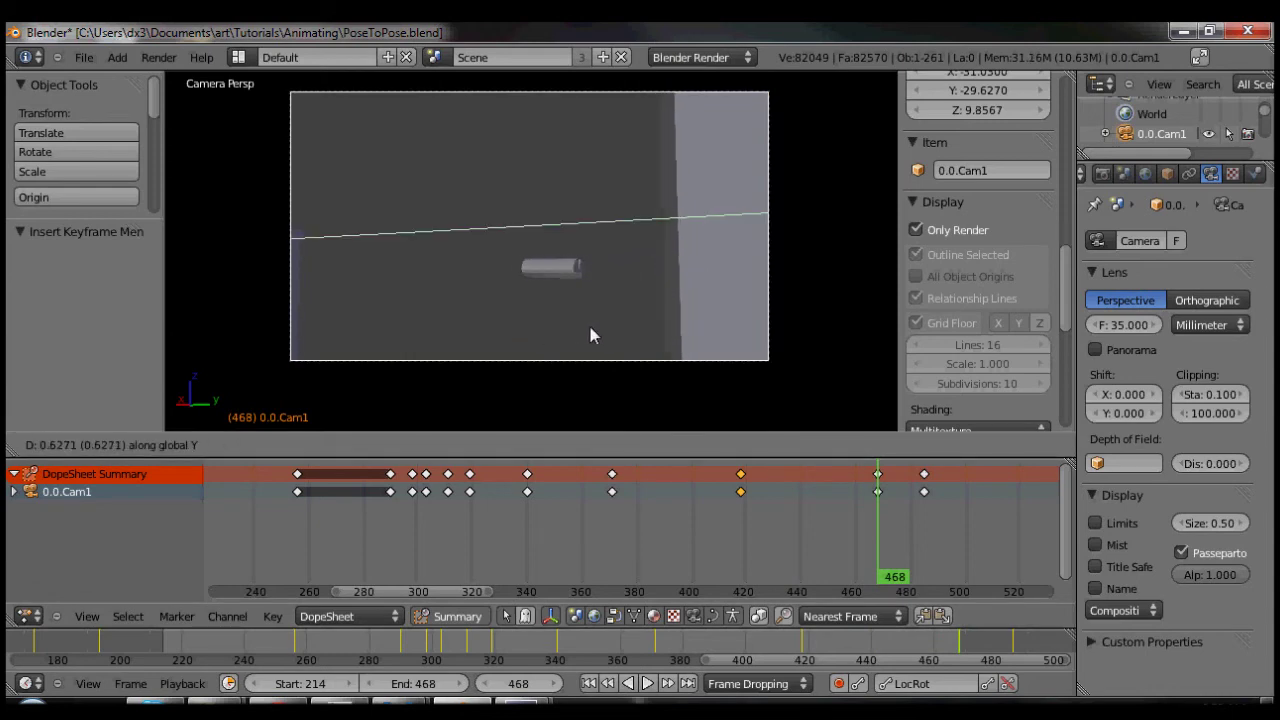
click(606, 335)
key(g)
key(z)
click(605, 353)
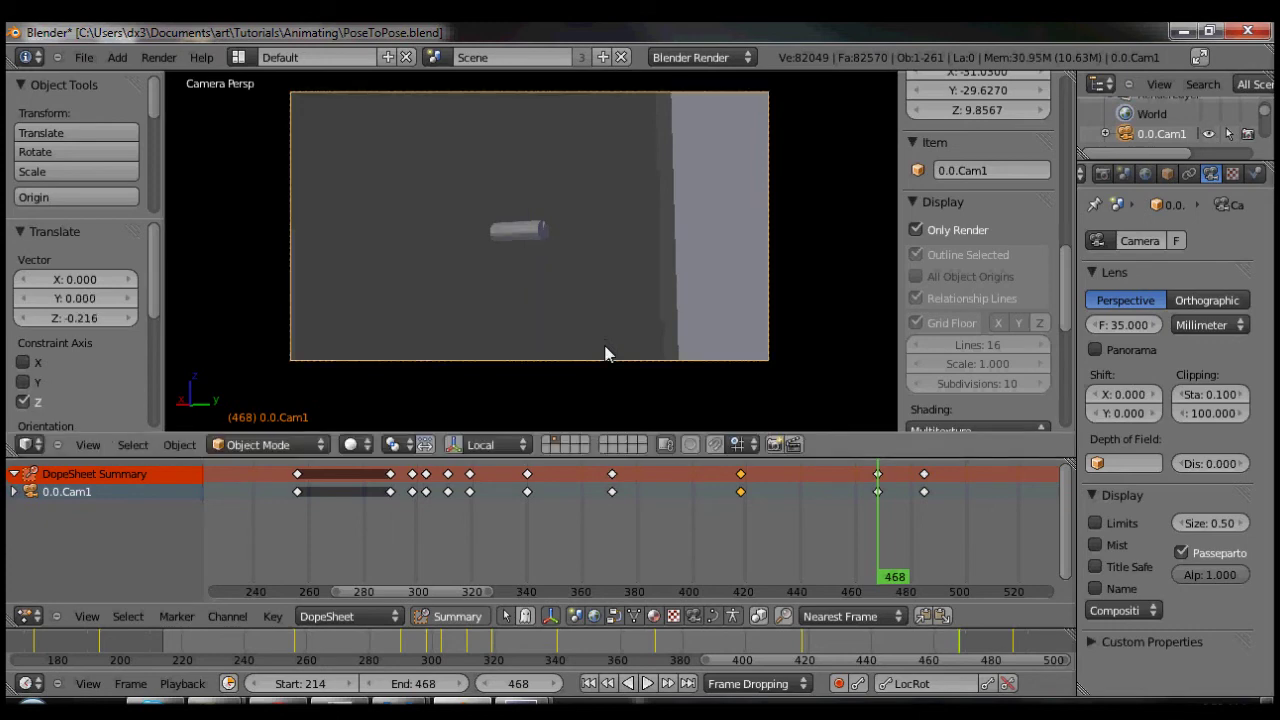
key(i)
Delete the camera's keyframes at frame 485
mouse_move(872, 506)
mouse_down()
mouse_move(740, 510)
mouse_move(924, 513)
mouse_up()
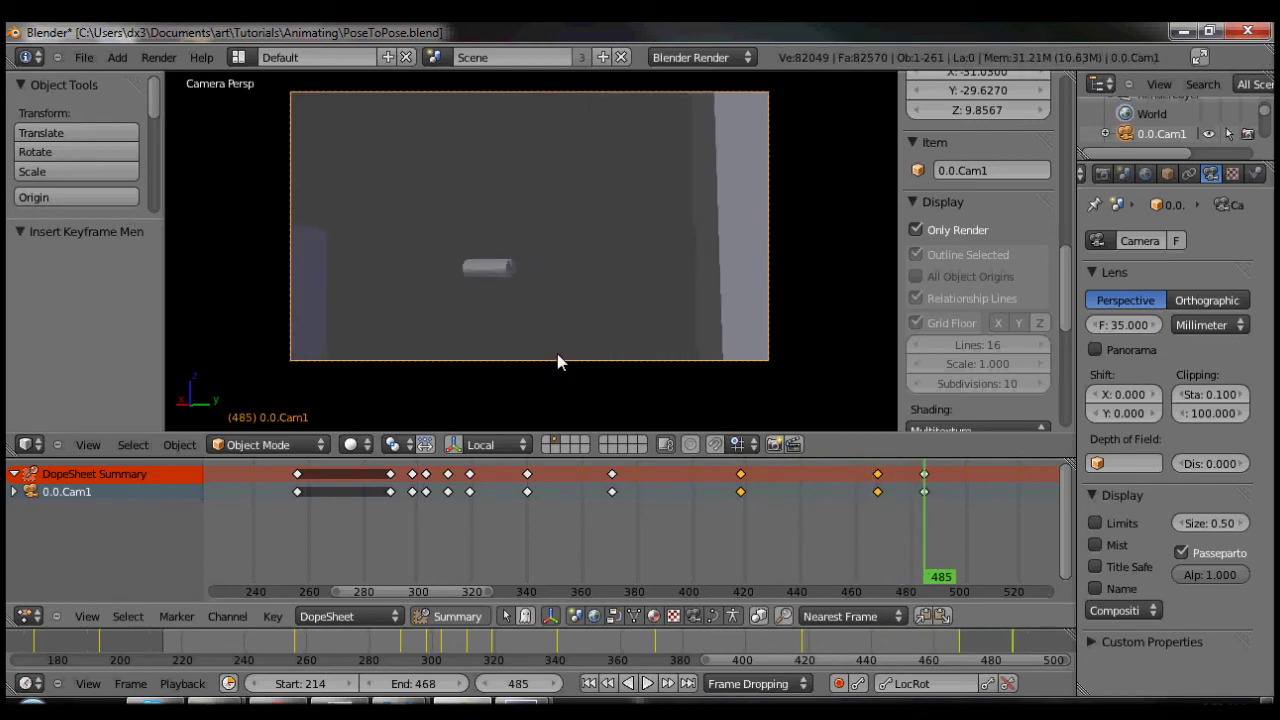
key(x)
click(926, 491)
mouse_move(925, 497)
mouse_down()
mouse_move(829, 501)
mouse_move(877, 503)
mouse_up()
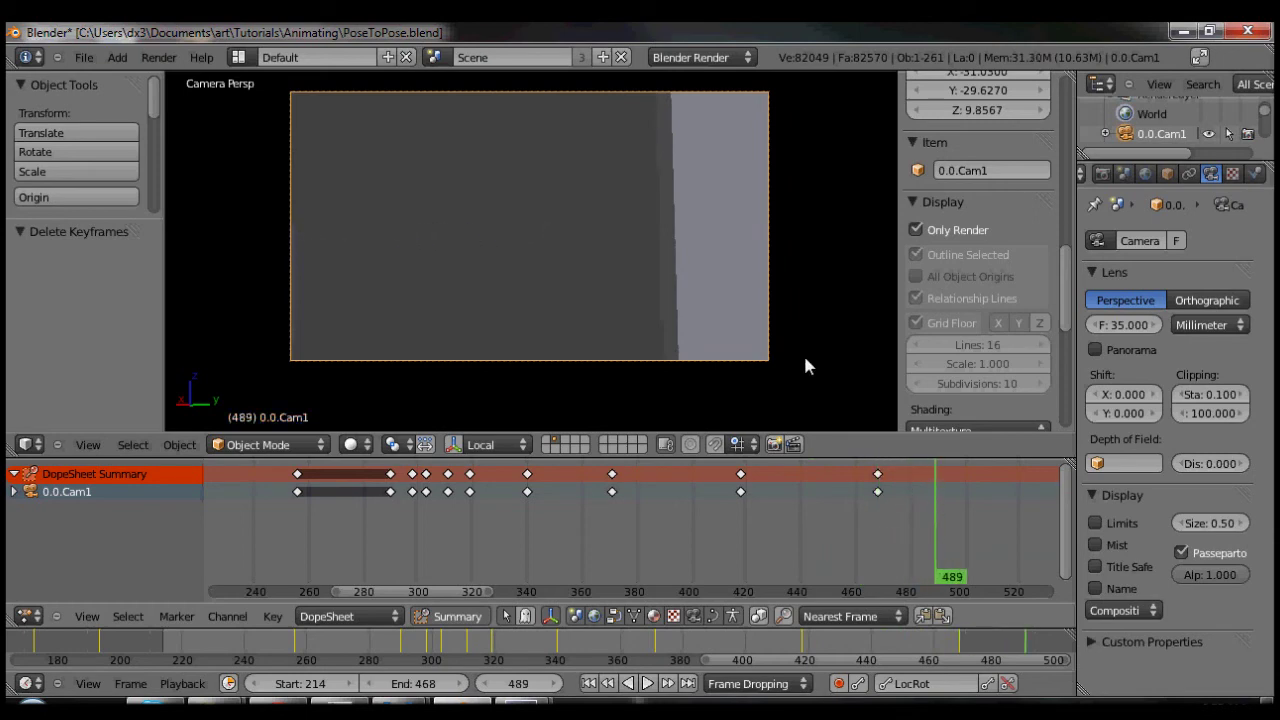
At frame 489, rotate the camera about Z and keyframe it
key(r)
key(z)
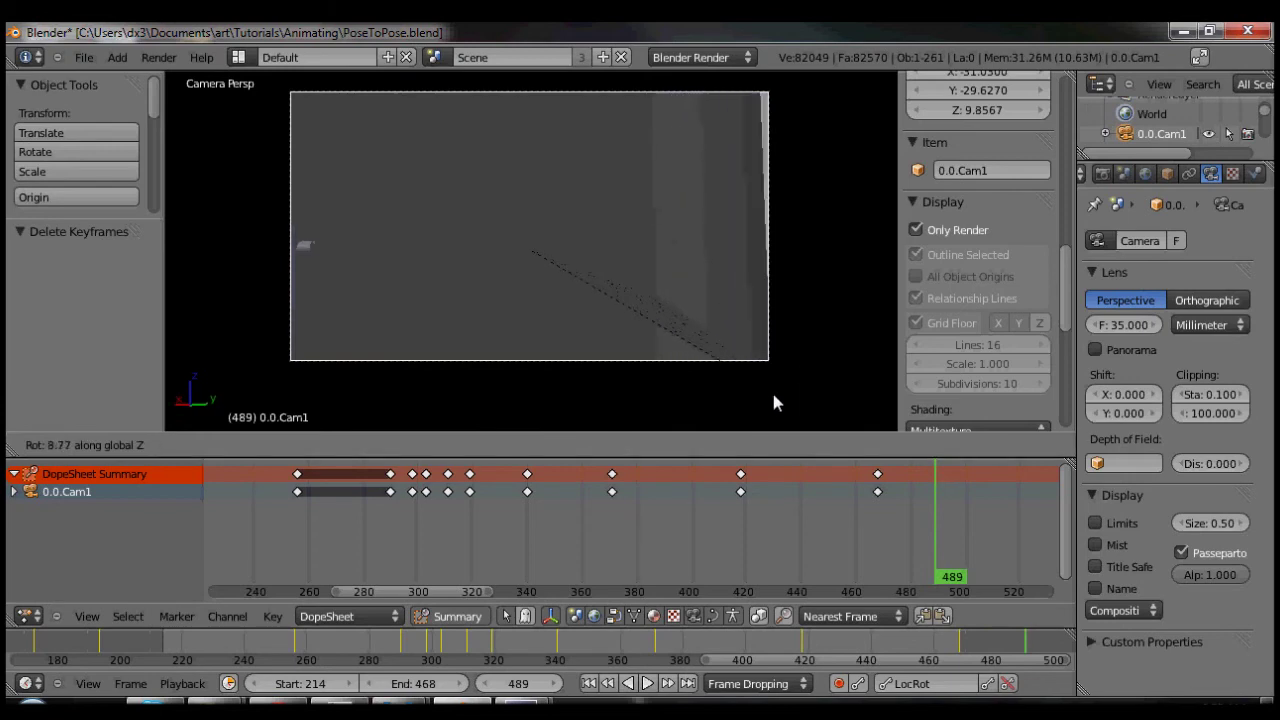
click(646, 418)
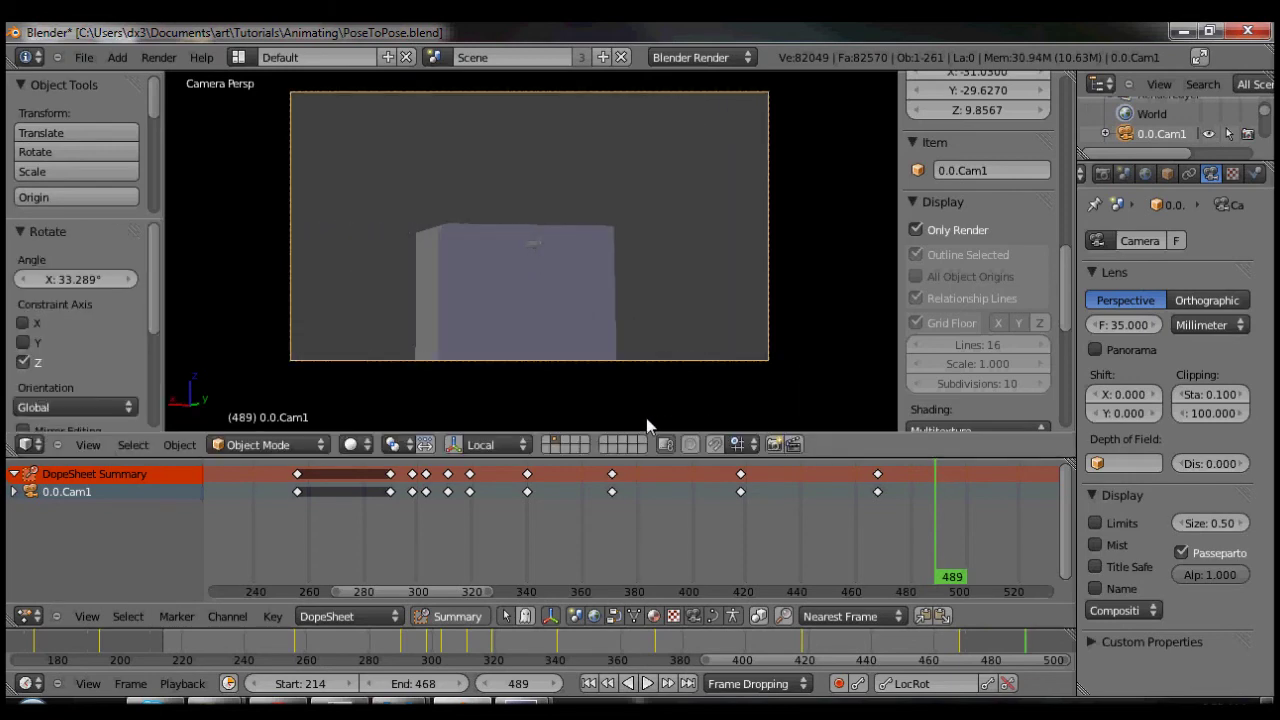
key(i)
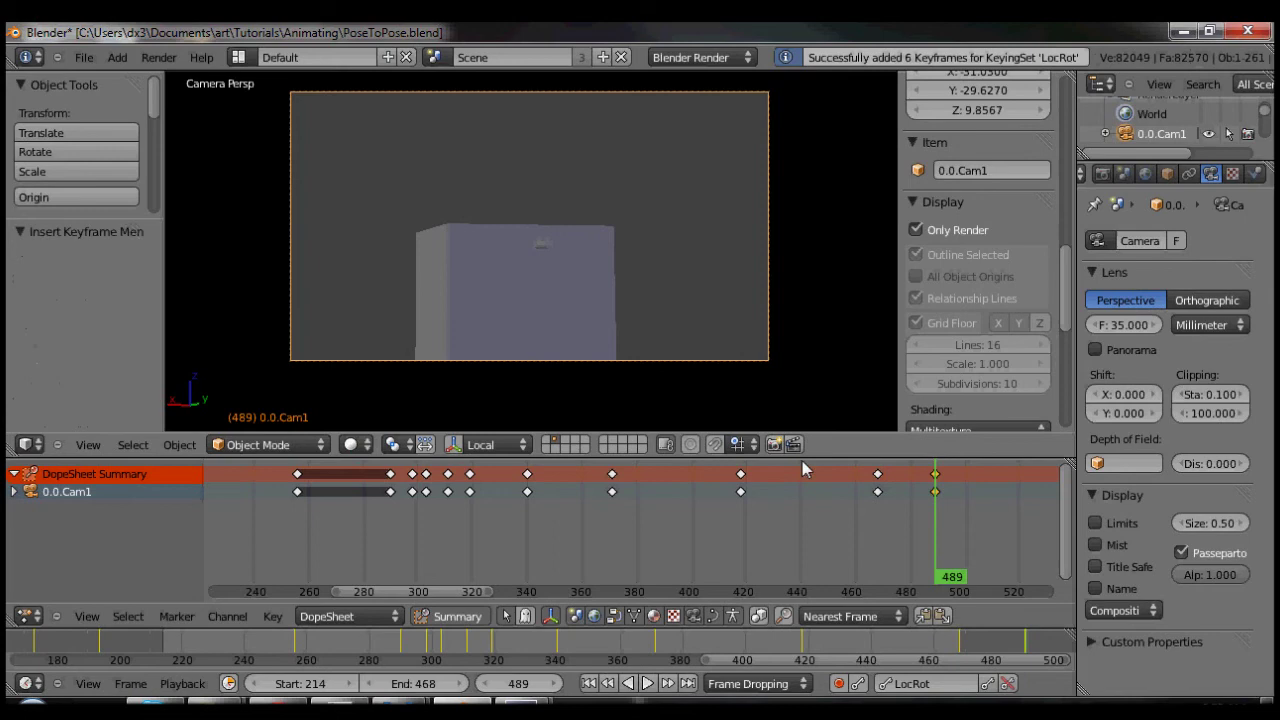
drag(934, 520, 804, 514)
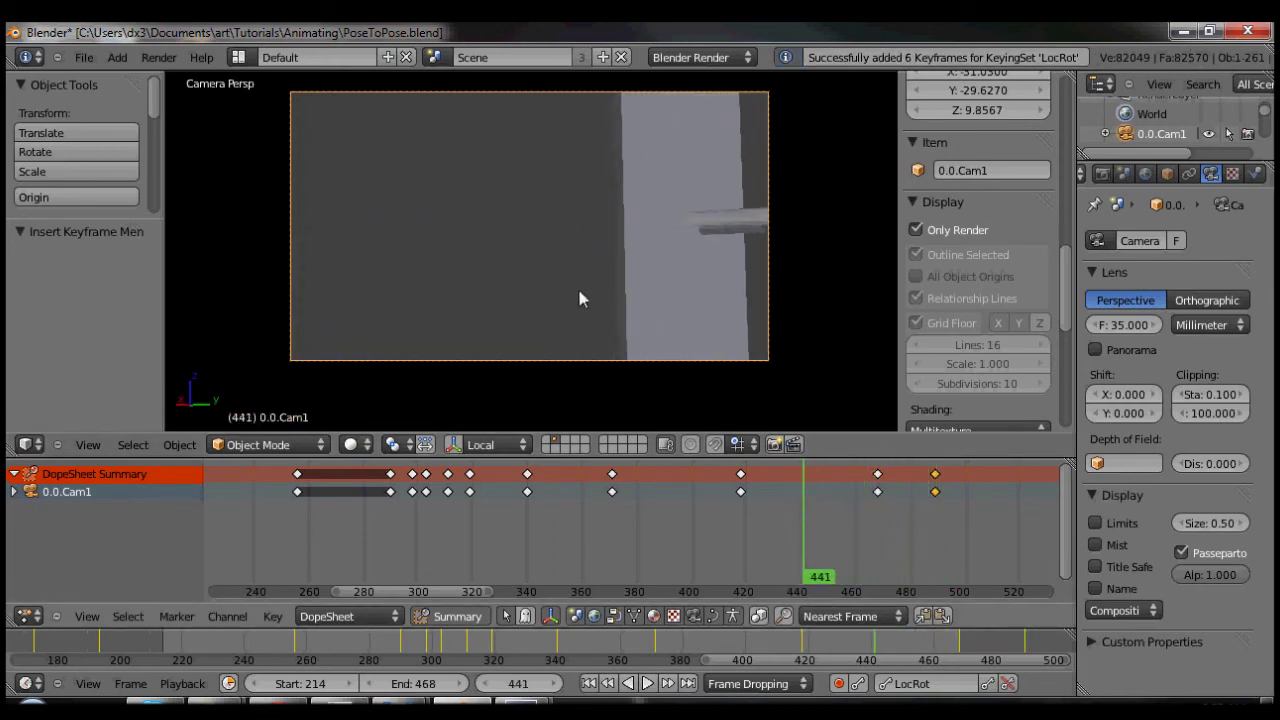
Shift the camera along Y, keyframe it at frame 453, and play the animation back
key(g)
key(y)
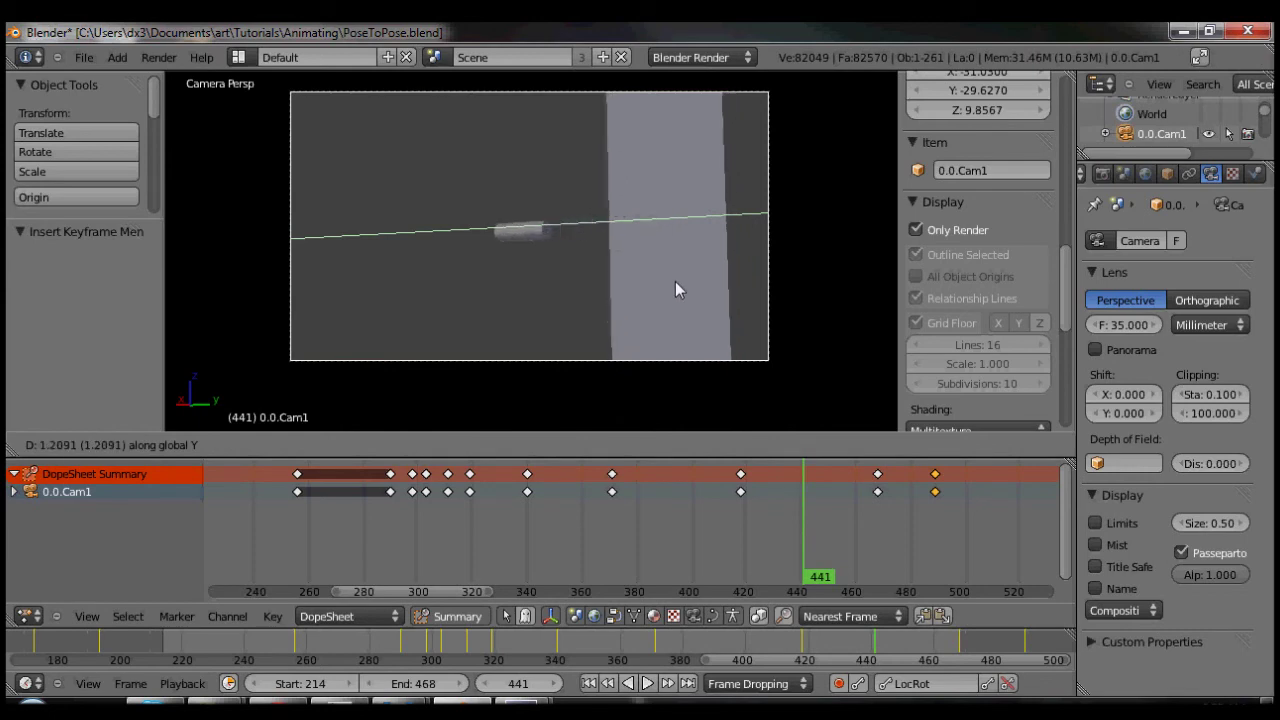
click(777, 434)
drag(812, 490, 845, 492)
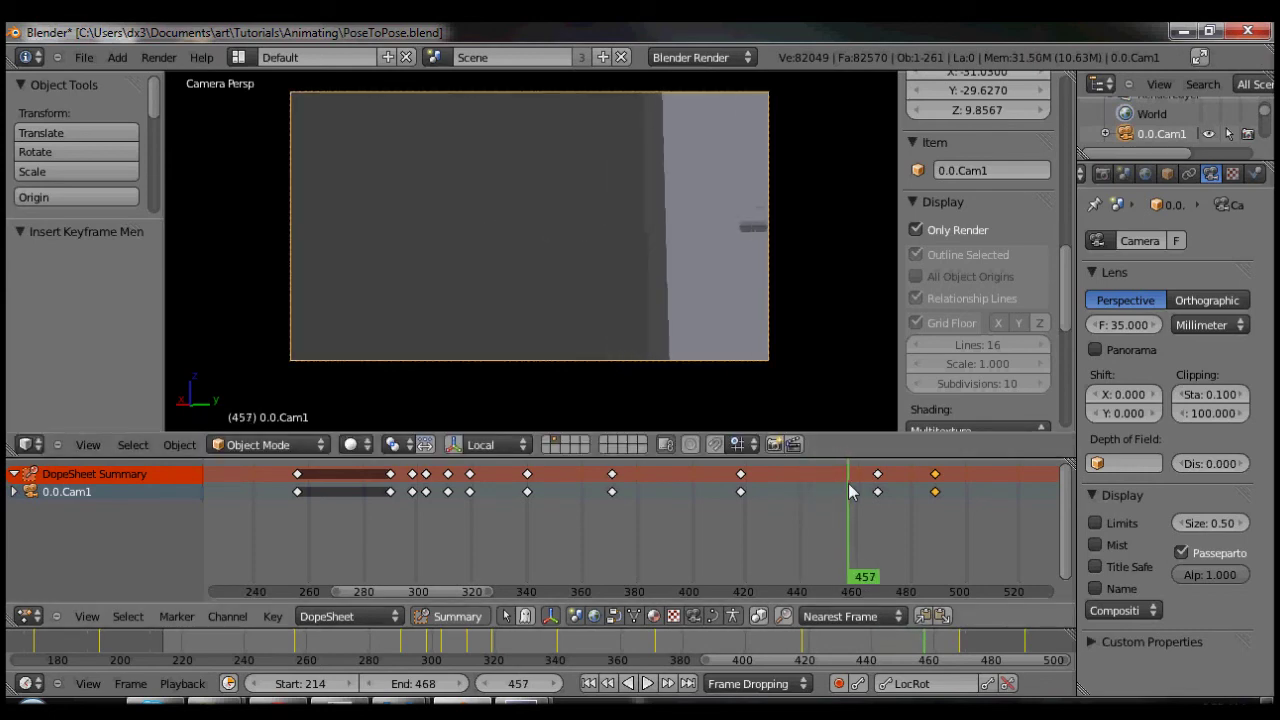
key(g)
key(y)
click(763, 314)
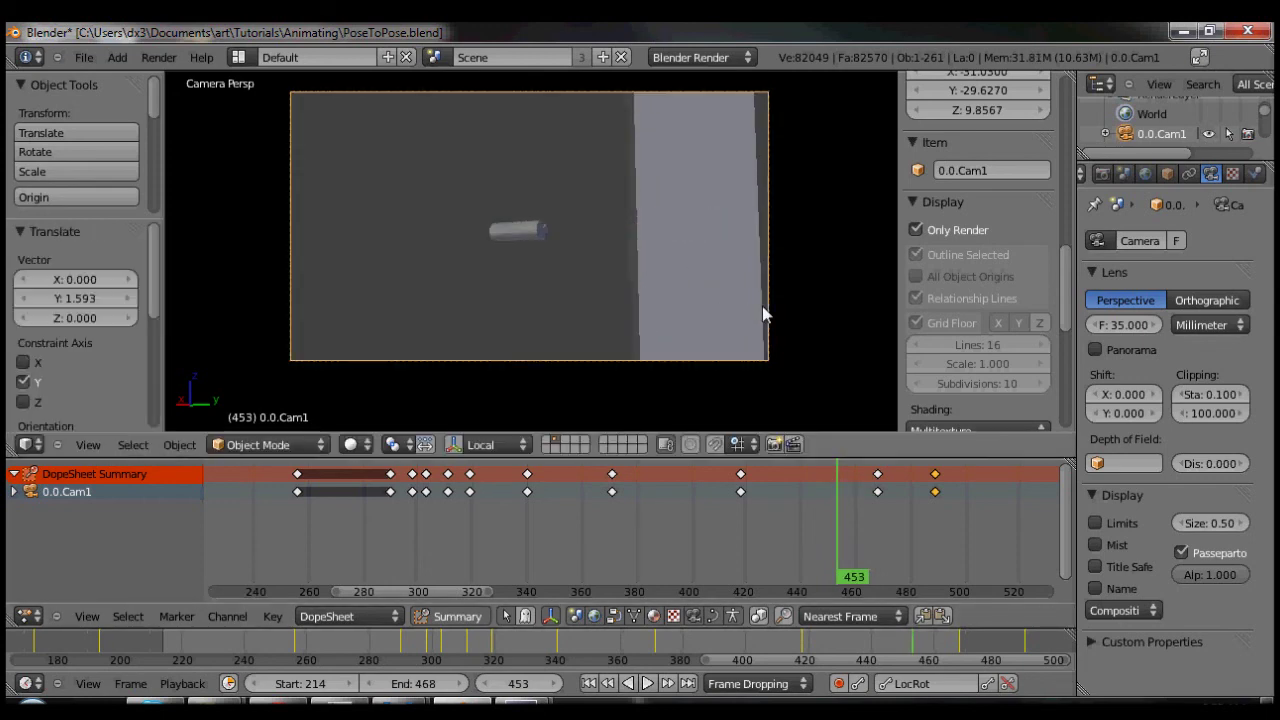
key(i)
drag(845, 541, 666, 584)
click(650, 684)
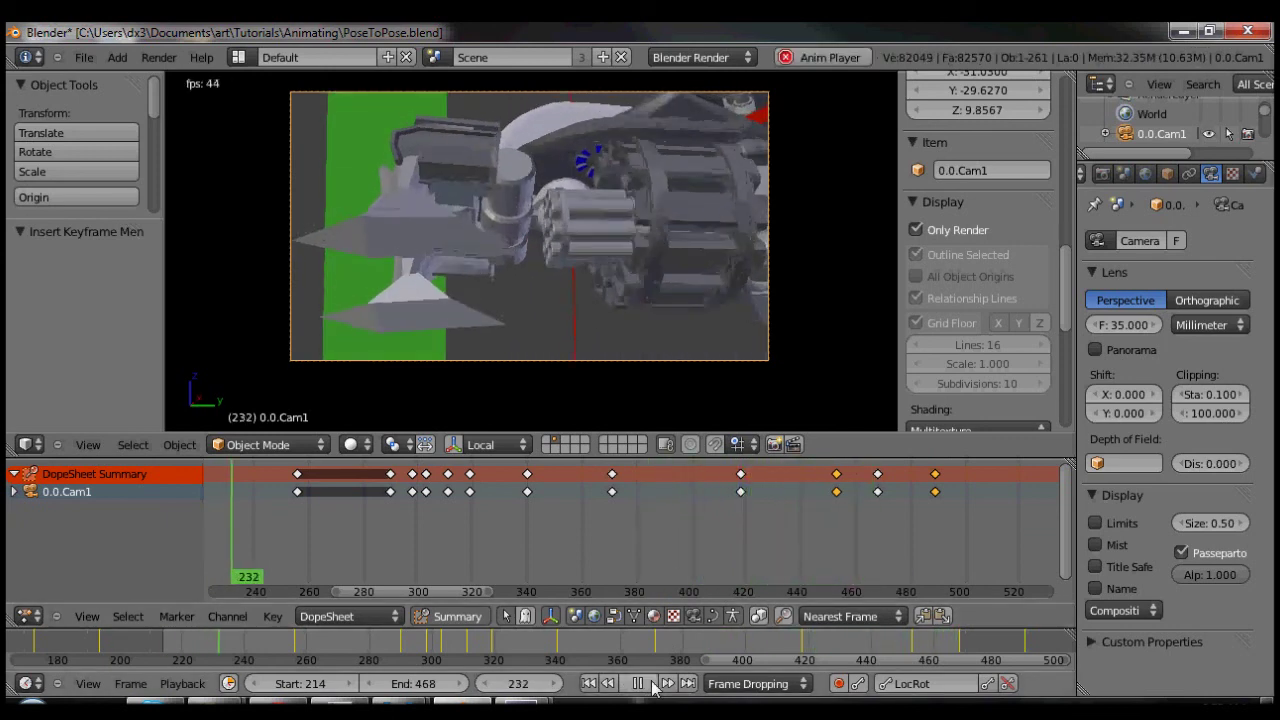
Stop playback, scrub to frame 487 at the final camera key, and replay the 214–487 range
click(640, 684)
drag(797, 660, 1020, 650)
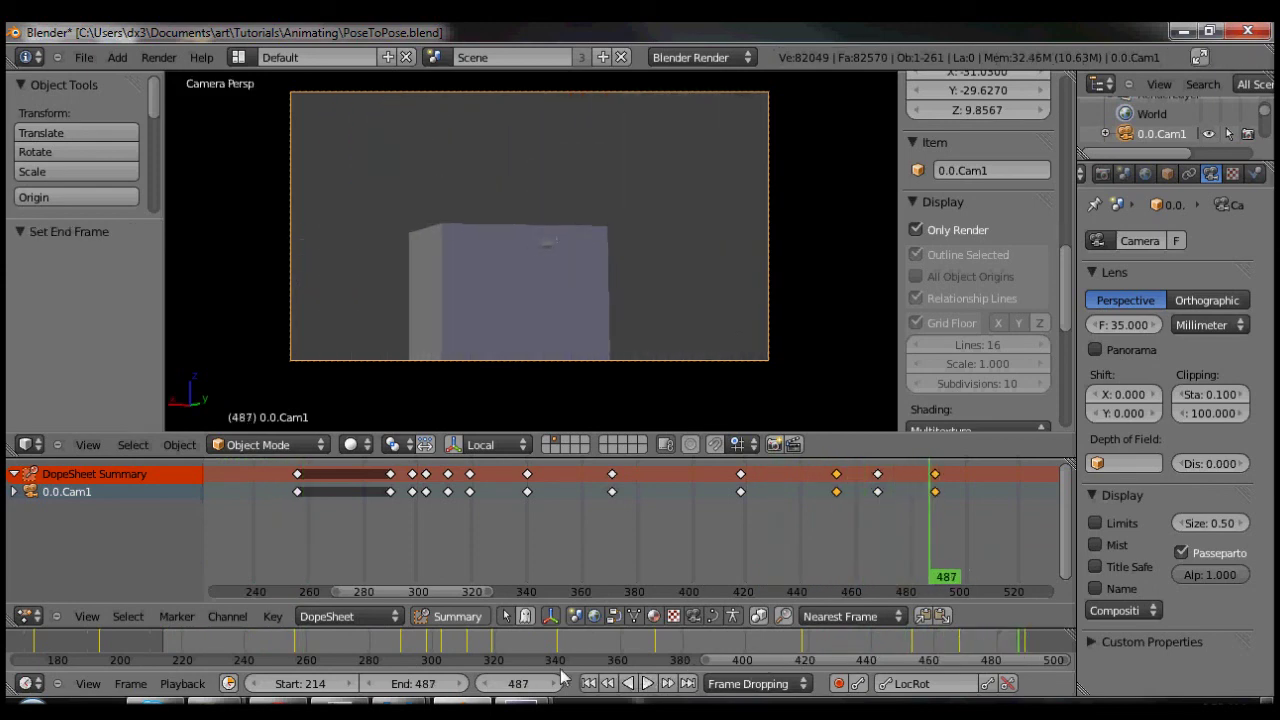
click(646, 684)
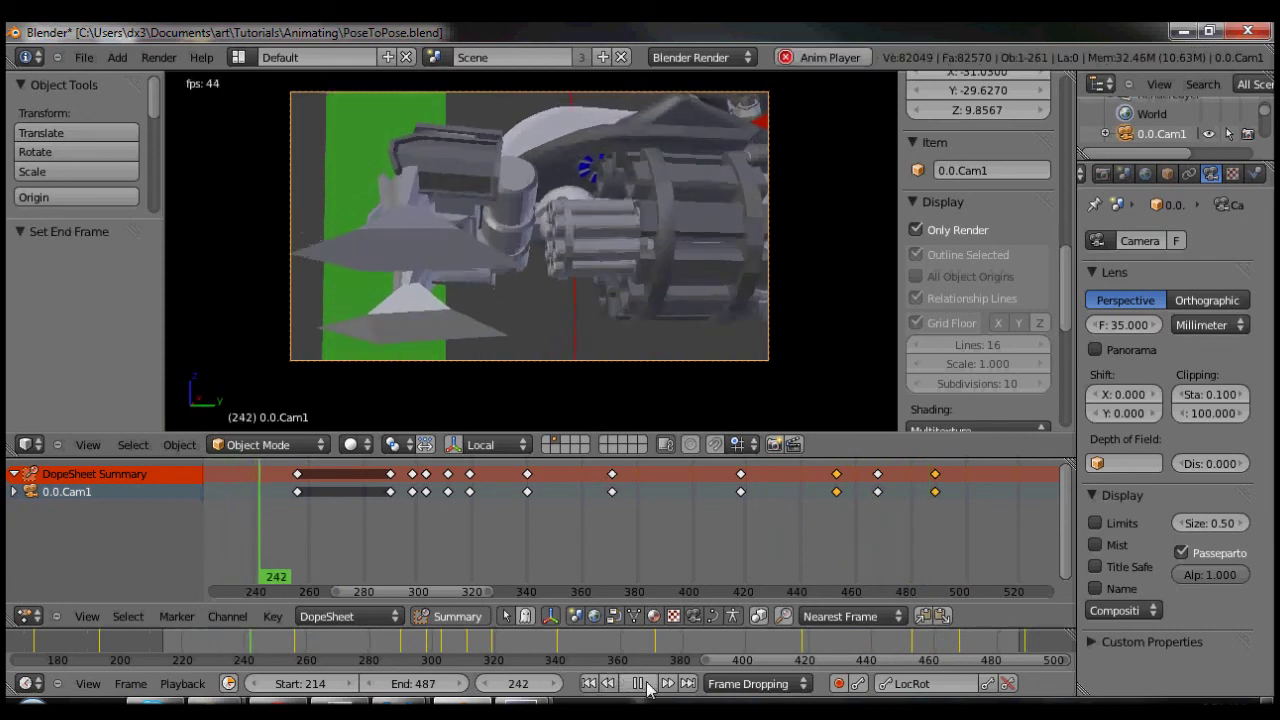